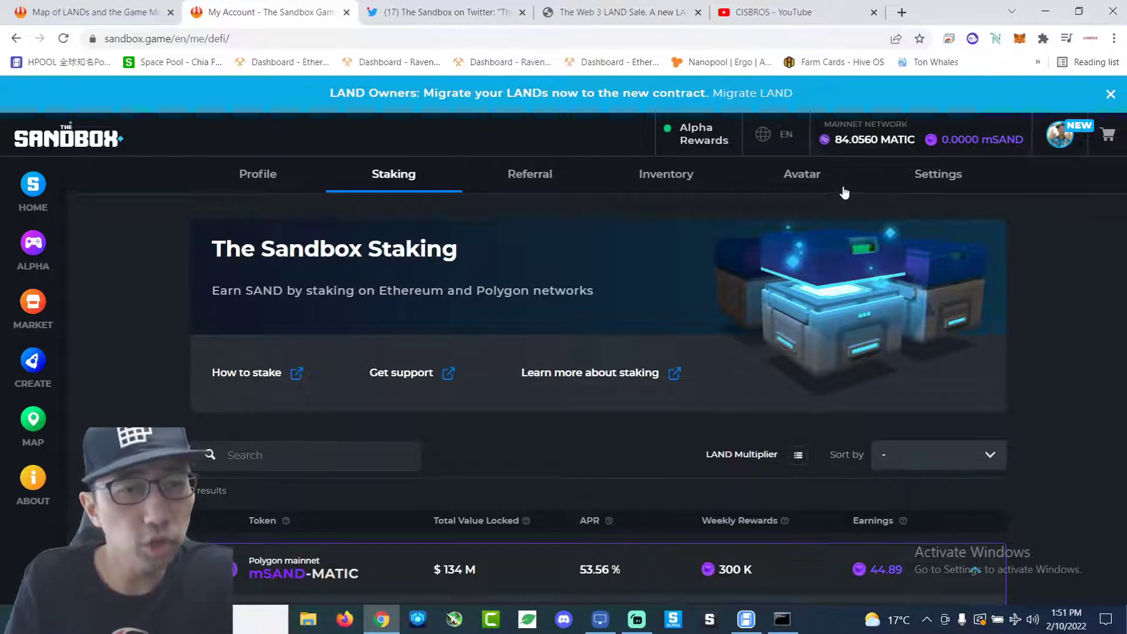
# Open 'The Sandbox Staking HOW TO Stake SAND' video on YouTube, then return to My Account.
pyautogui.click(784, 16)
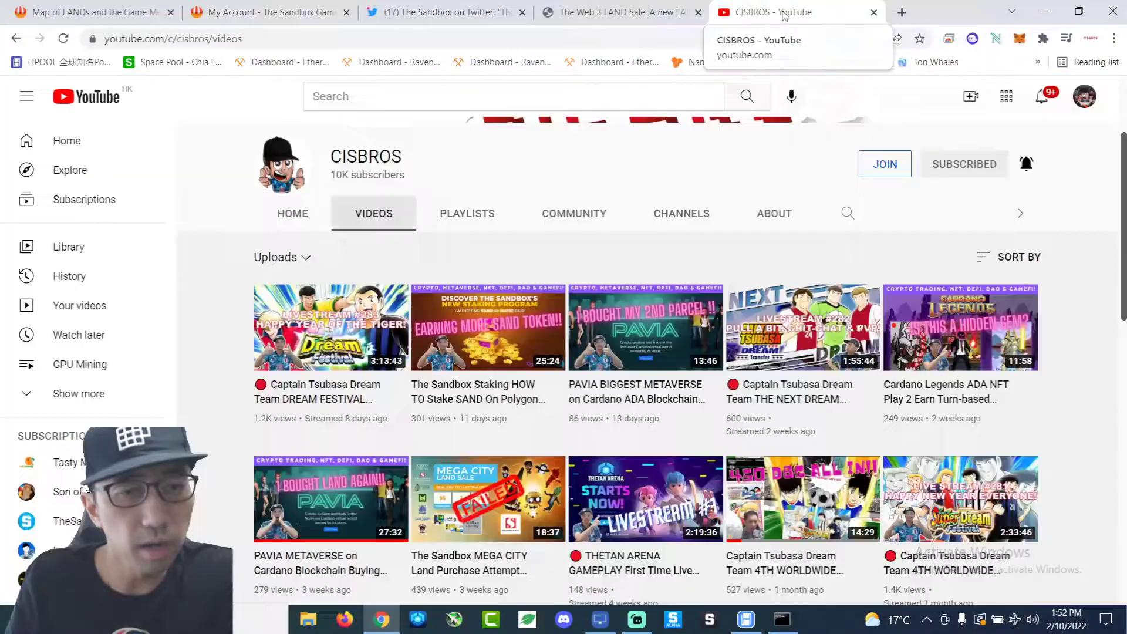
pyautogui.click(482, 392)
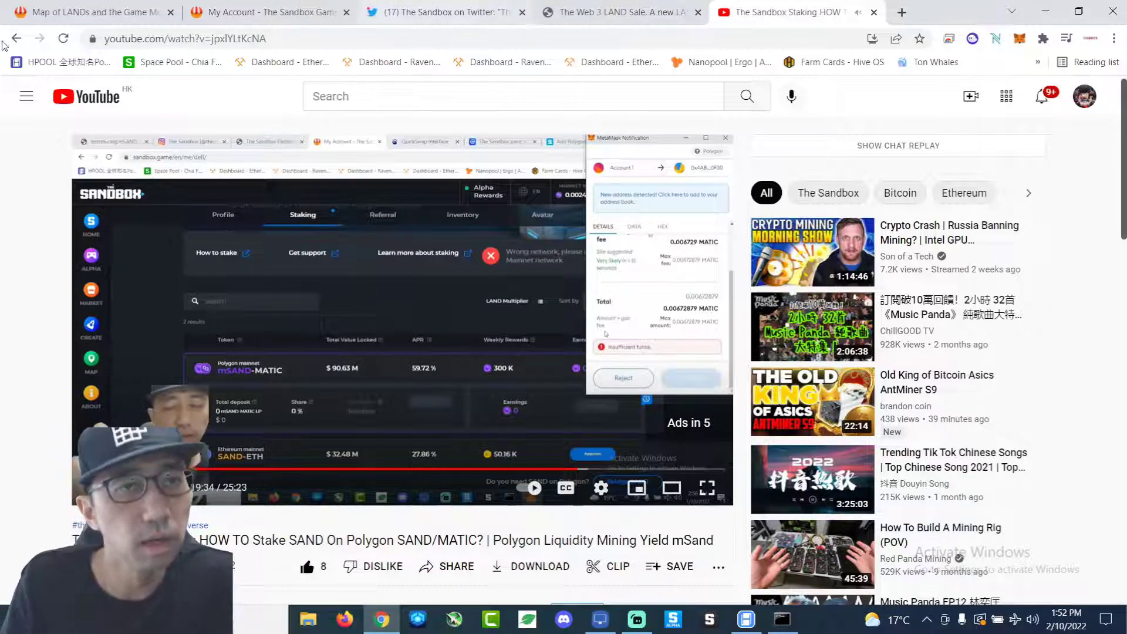
pyautogui.click(305, 17)
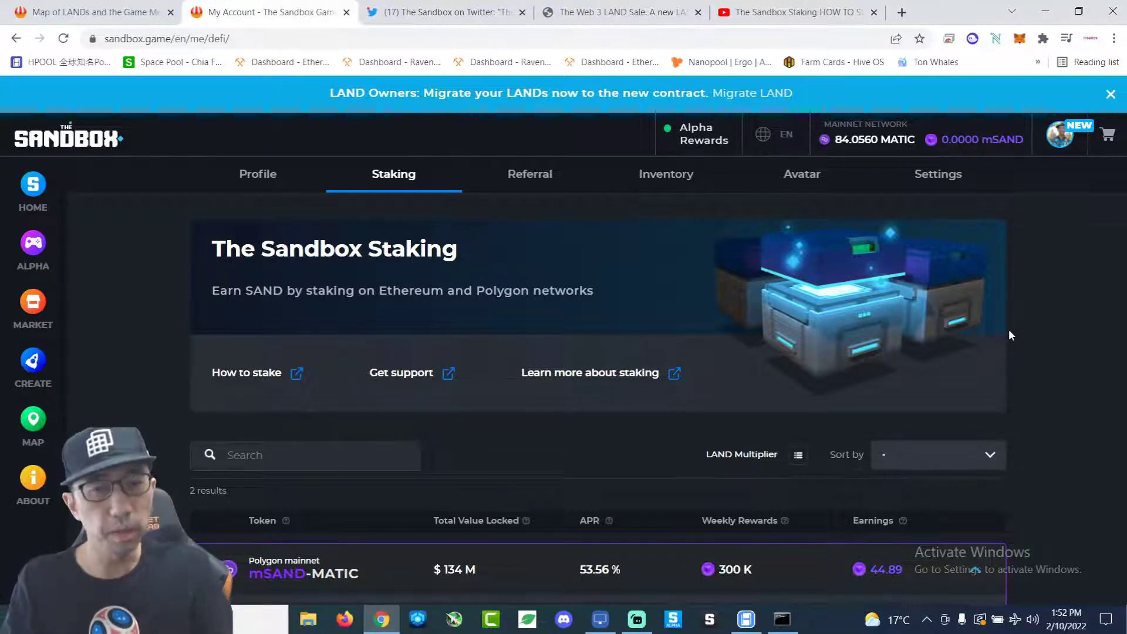
# Scroll to the mSAND-MATIC pool's 1,861.7726 LP deposit and 44.8952 earnings, glancing at the tutorial tab.
pyautogui.scroll(-1, 1005, 337)
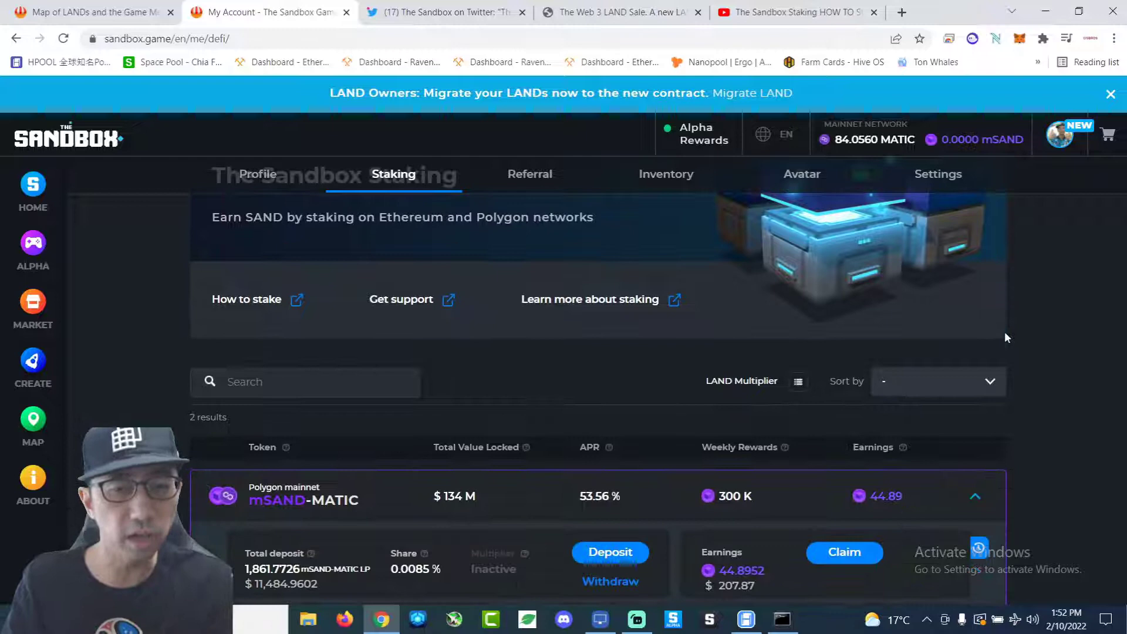
pyautogui.scroll(-1, 1005, 337)
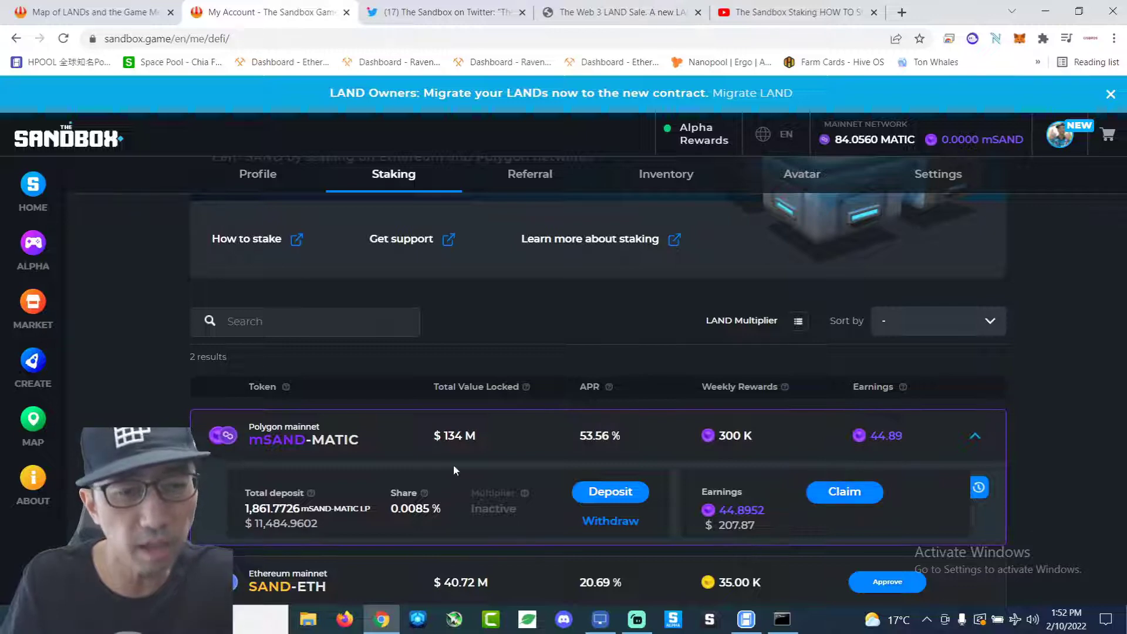
pyautogui.click(774, 13)
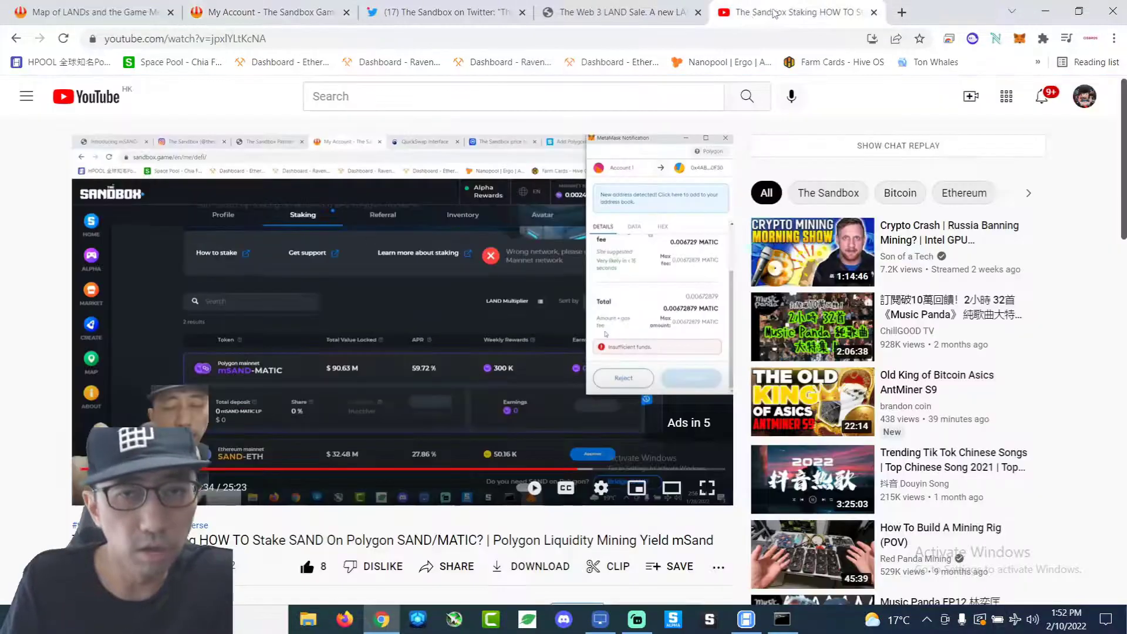
pyautogui.click(229, 12)
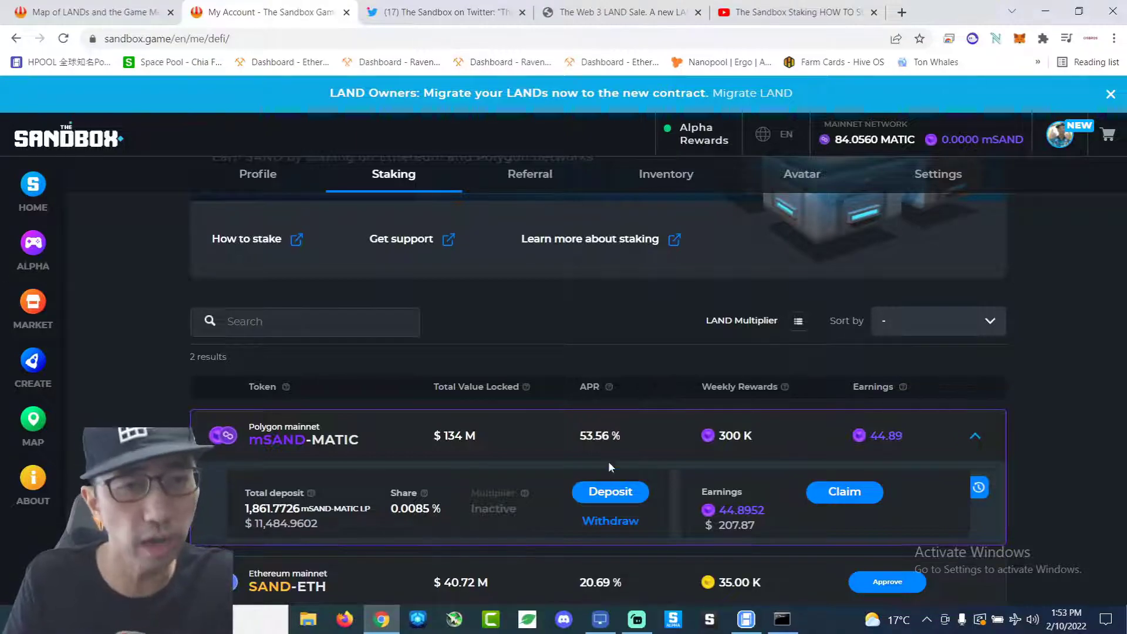
# Google 'sand to usd' in a new tab ($4.72), then go back to the staking page.
pyautogui.click(903, 11)
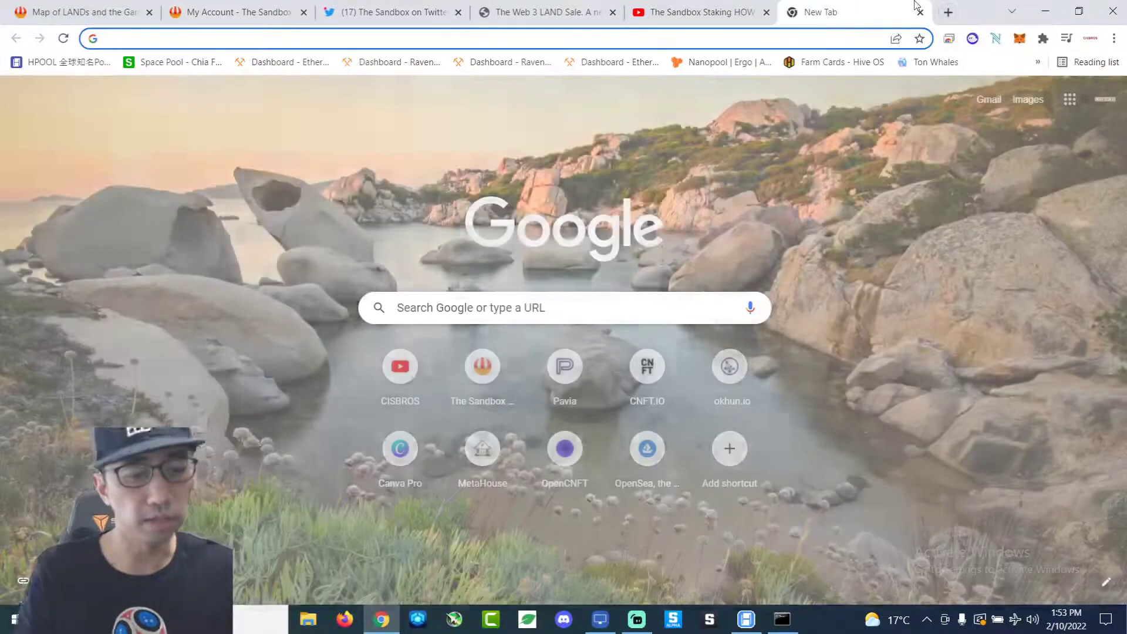
pyautogui.write('sand to')
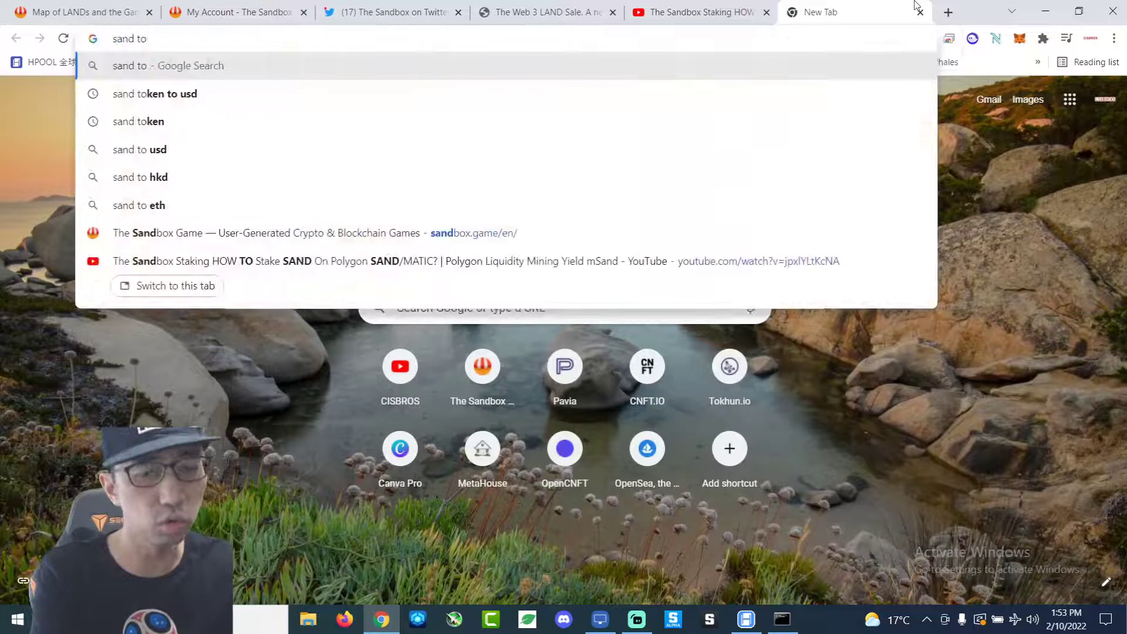
pyautogui.write(' usd')
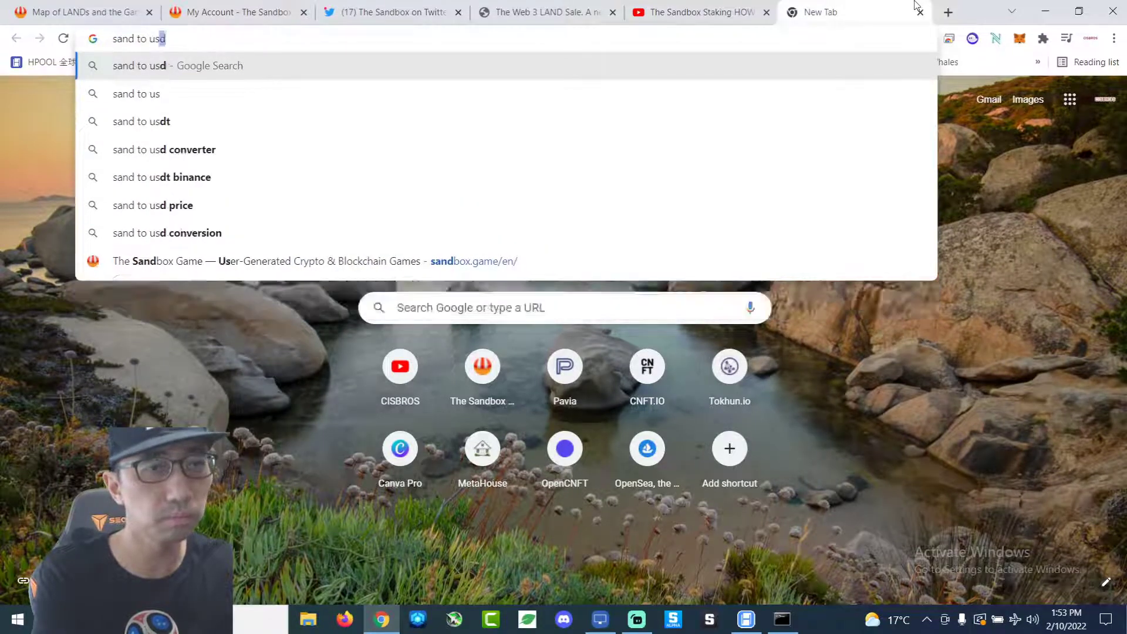
pyautogui.press('Return')
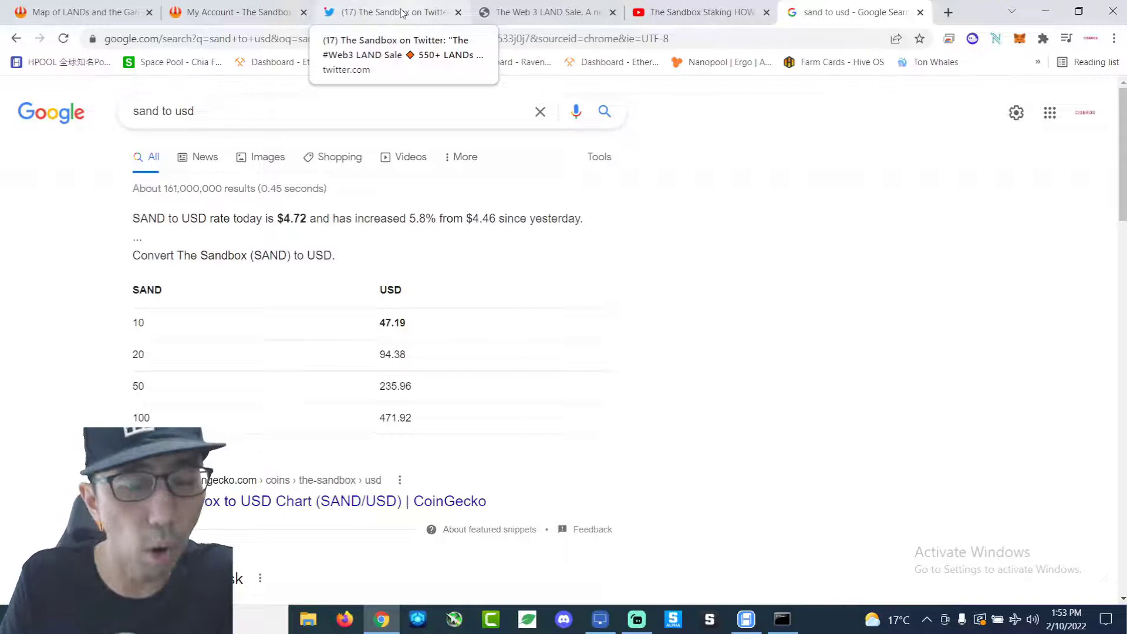
pyautogui.click(247, 14)
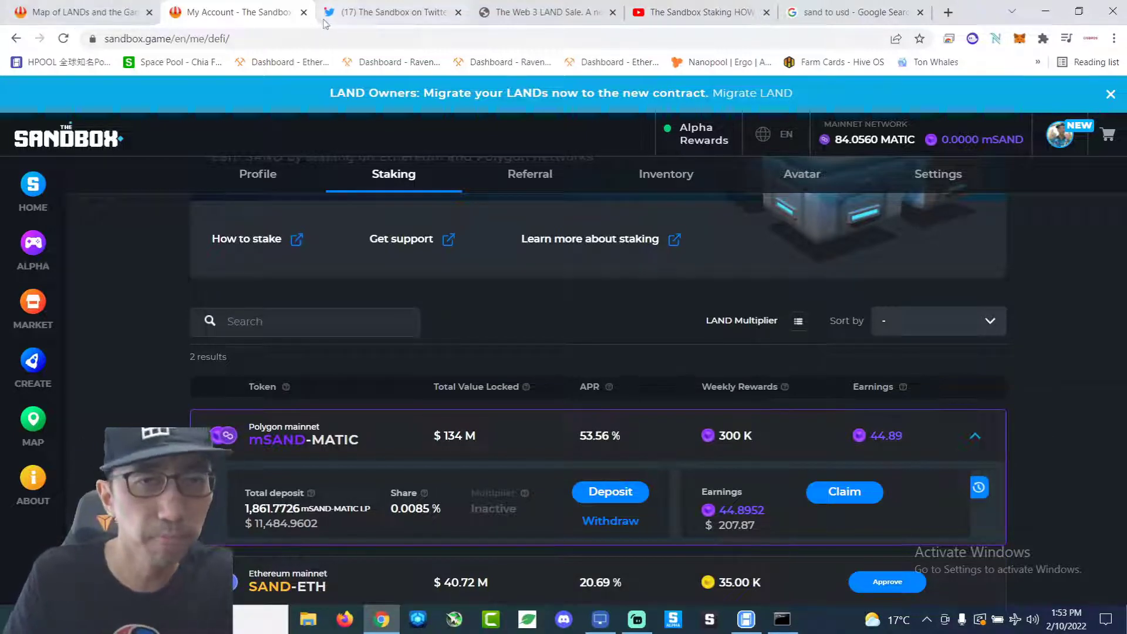
# Scroll through The Sandbox's Twitter thread on the 550+ LANDs sale, February 10th, 1PM UTC.
pyautogui.click(385, 13)
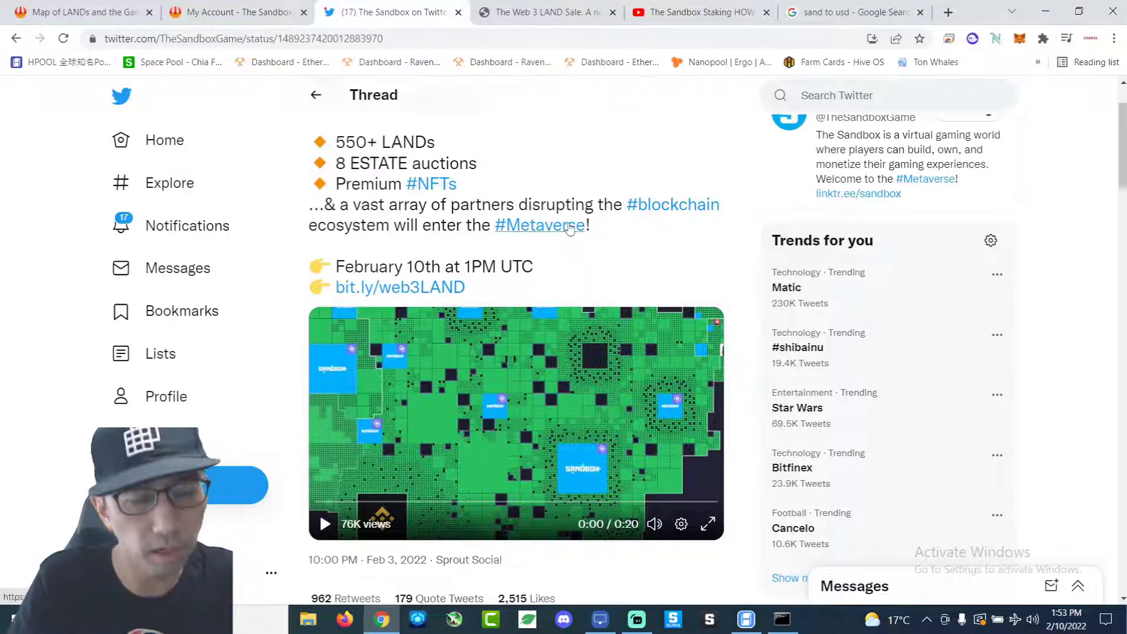
pyautogui.scroll(-1, 564, 224)
pyautogui.scroll(1, 563, 226)
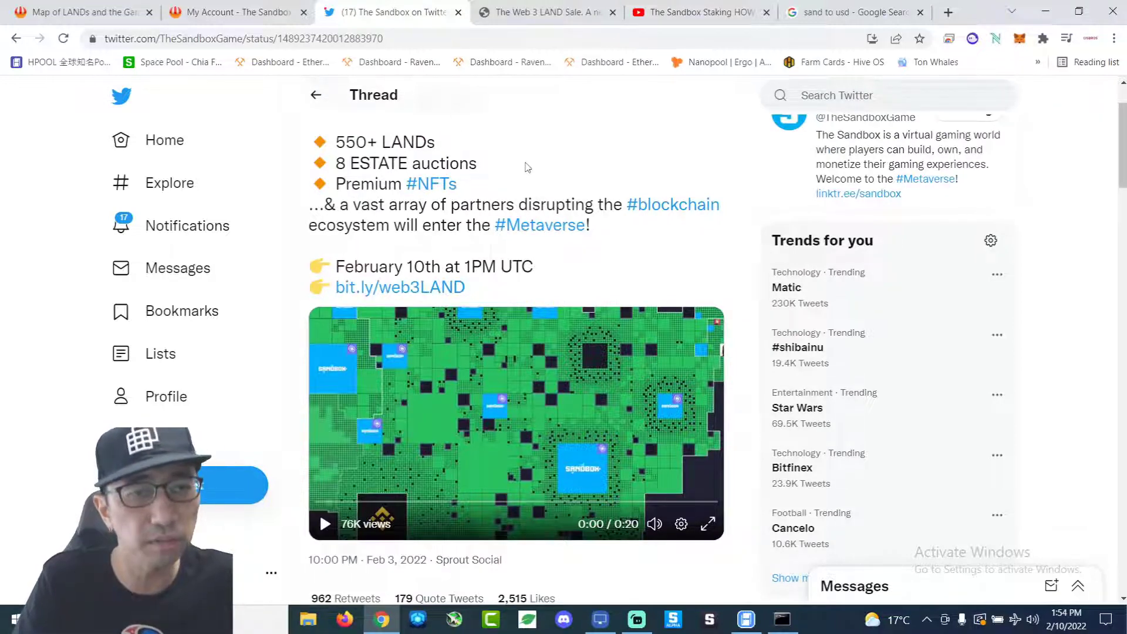
pyautogui.scroll(-4, 538, 174)
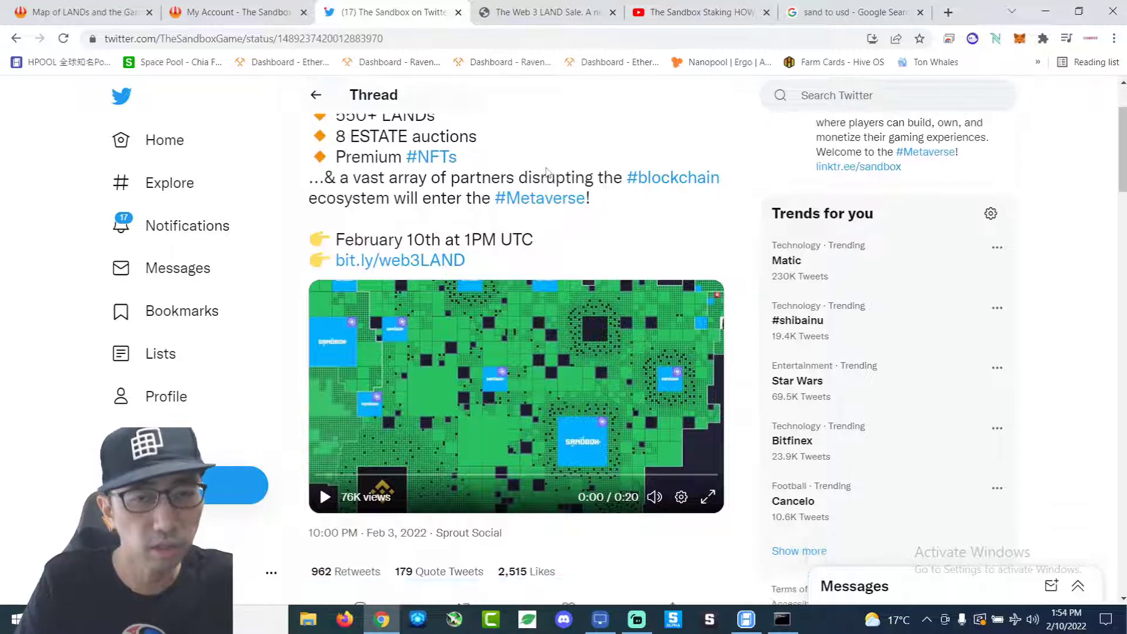
pyautogui.scroll(4, 528, 89)
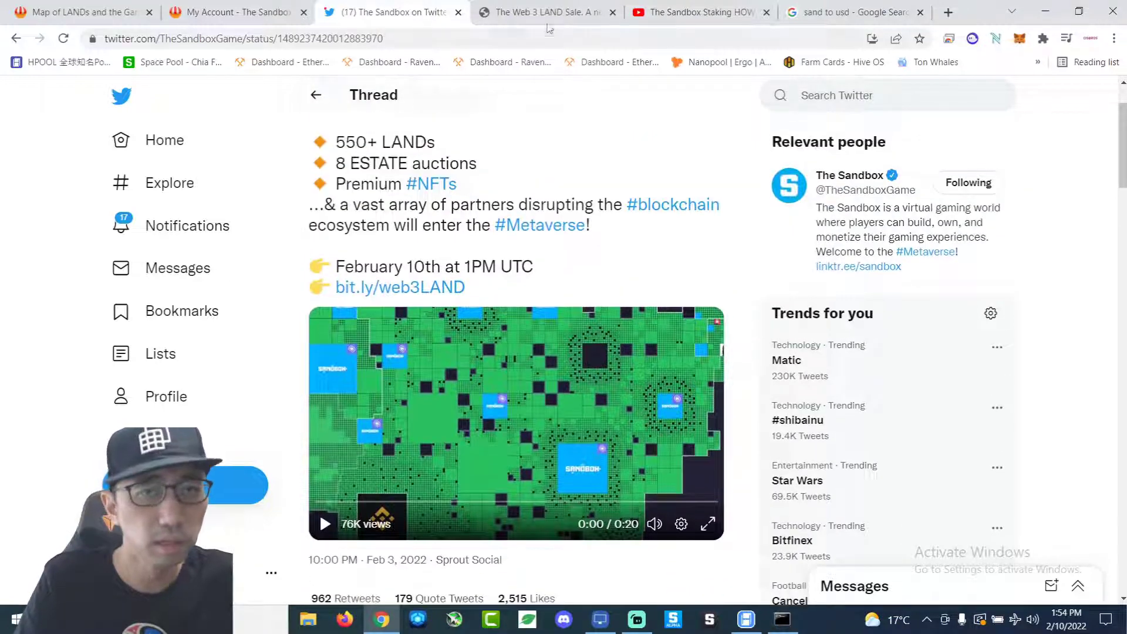
# Switch to The Web 3 LAND Sale article and start its embedded sale video.
pyautogui.click(548, 18)
pyautogui.scroll(6, 627, 374)
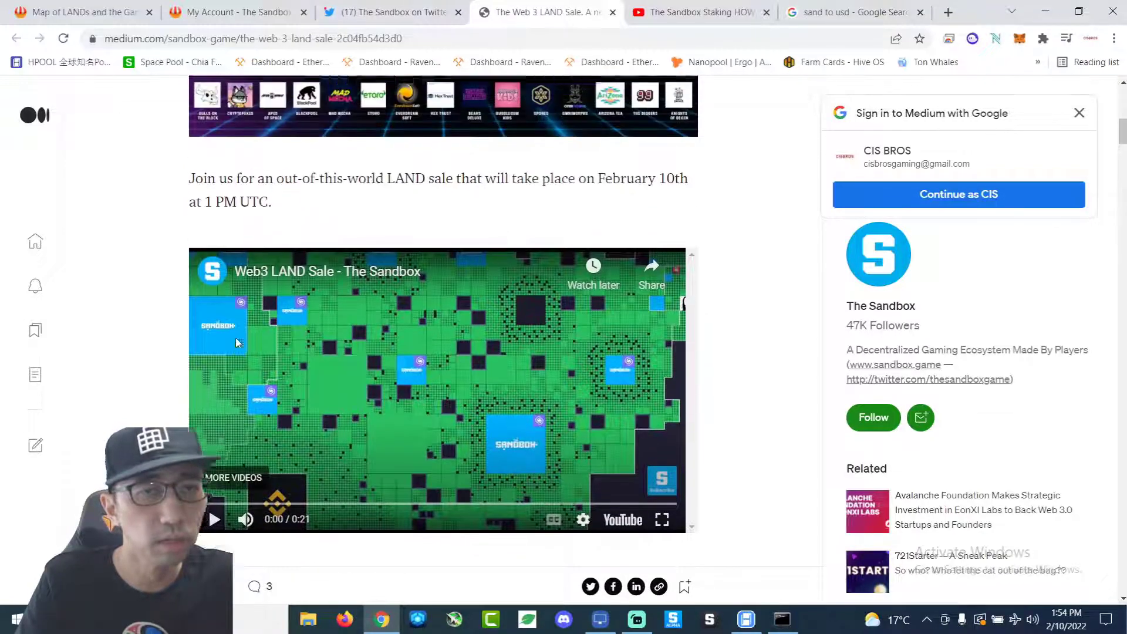
pyautogui.scroll(-4, 259, 368)
pyautogui.click(212, 284)
# Scroll through the article and enlarge the LAND sale banner image.
pyautogui.scroll(7, 213, 288)
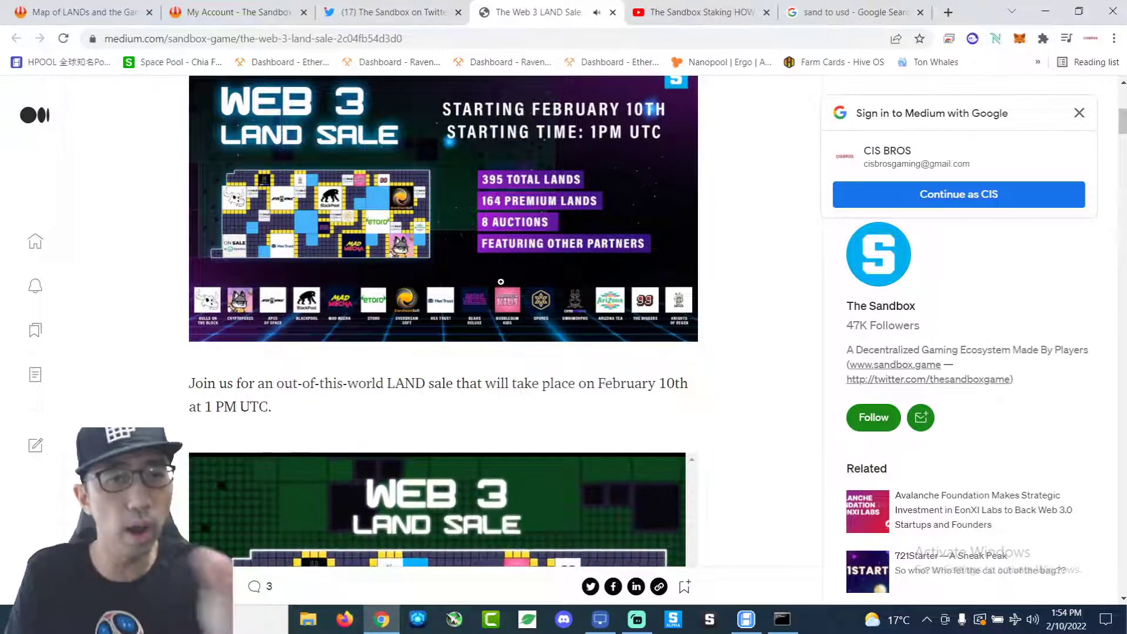
pyautogui.scroll(-3, 661, 357)
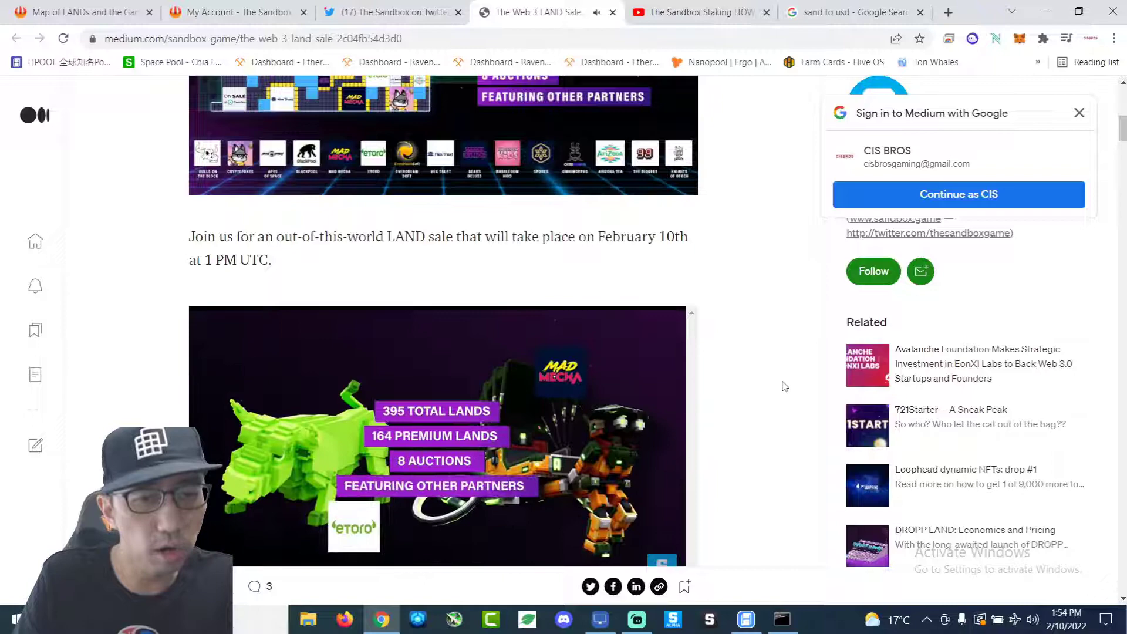
pyautogui.scroll(-1, 788, 363)
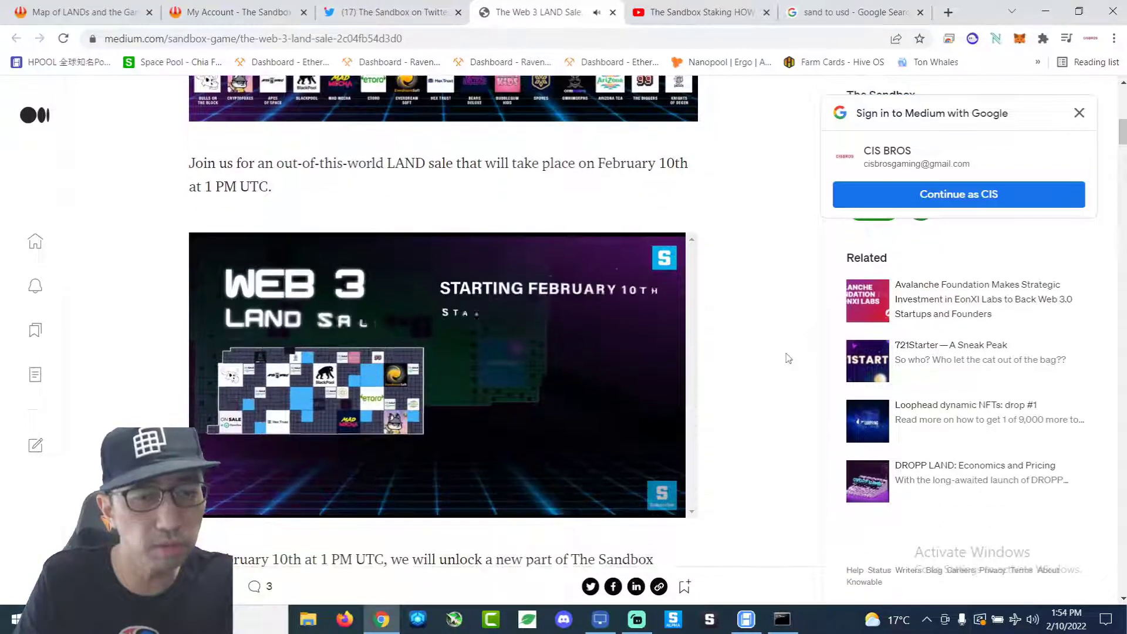
pyautogui.scroll(3, 788, 356)
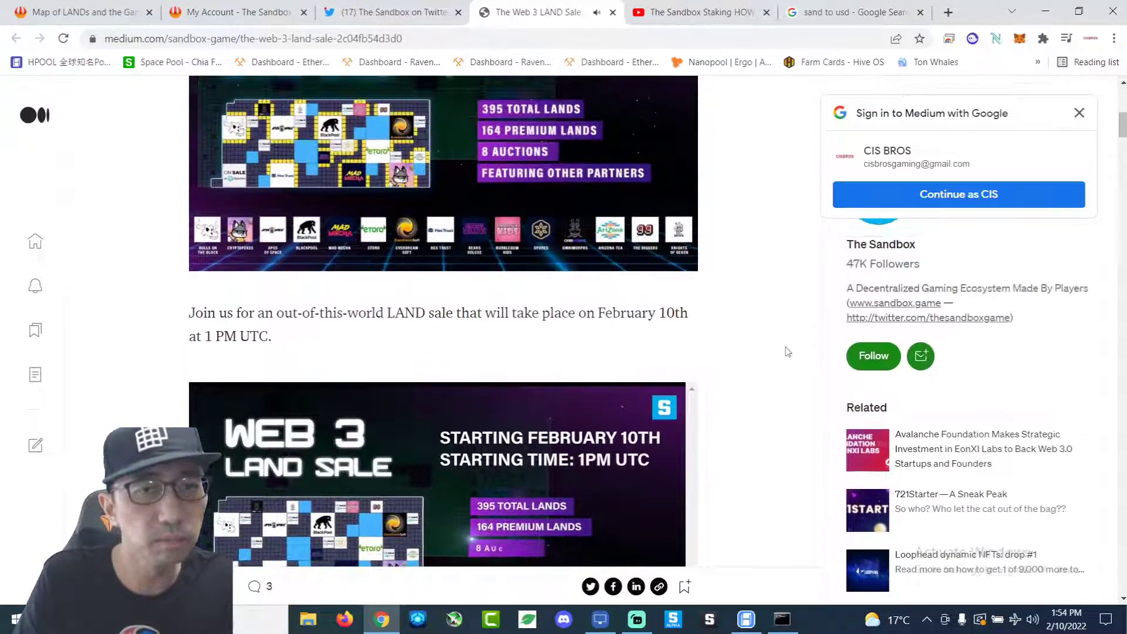
pyautogui.scroll(2, 788, 352)
pyautogui.scroll(-5, 790, 354)
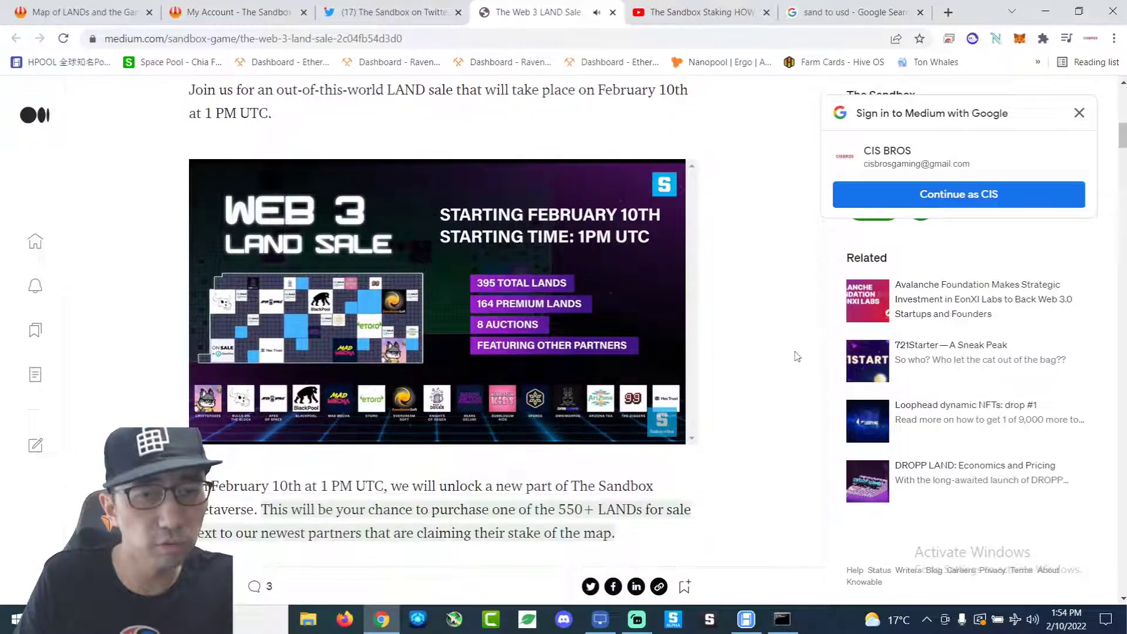
pyautogui.scroll(-2, 763, 357)
pyautogui.scroll(4, 742, 351)
pyautogui.scroll(4, 731, 346)
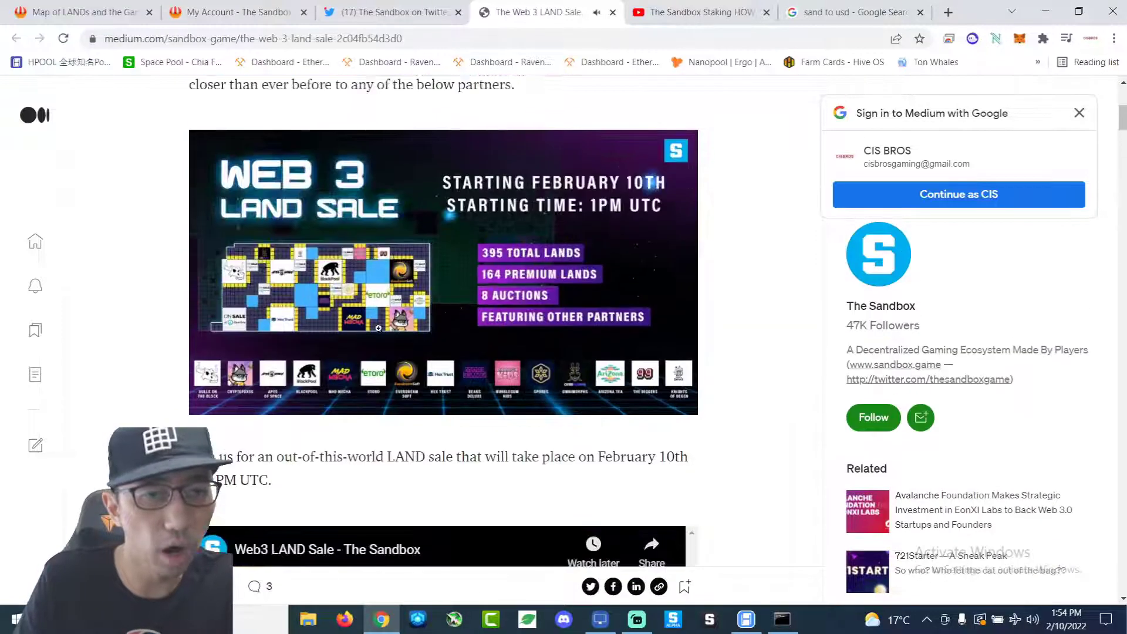
pyautogui.click(295, 345)
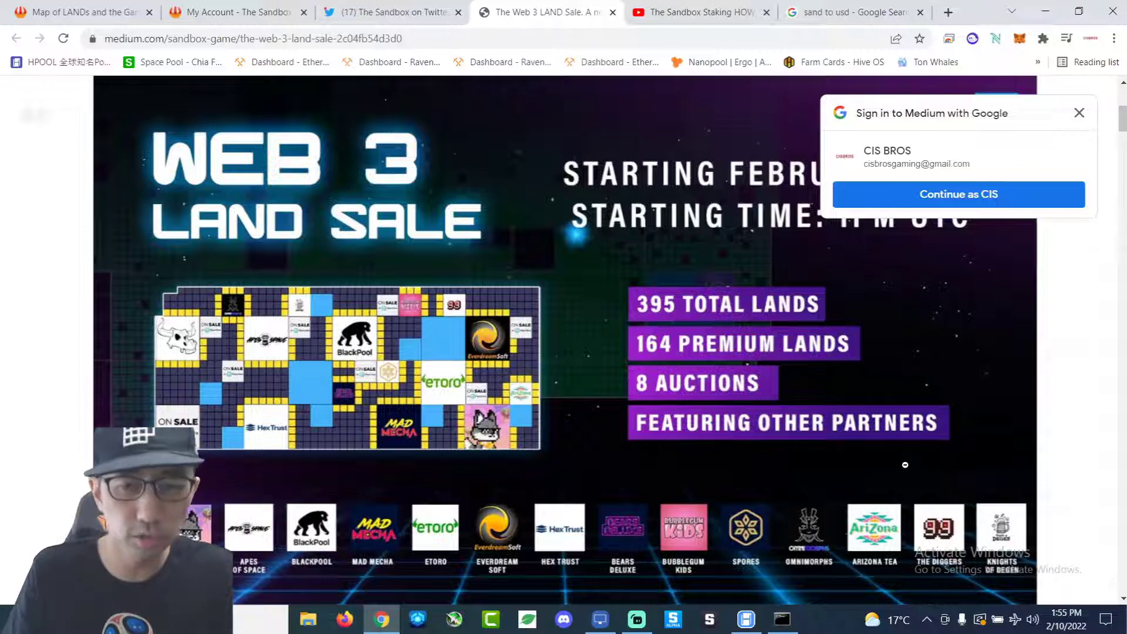
# Close the enlarged LAND sale image and dismiss the Google sign-in prompt.
pyautogui.click(895, 488)
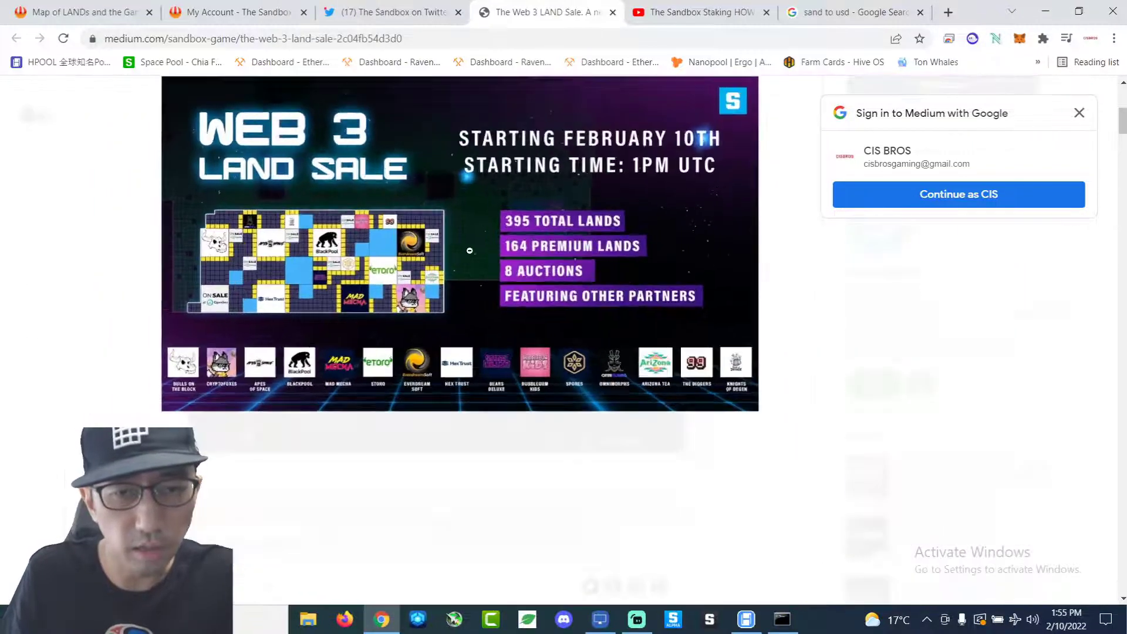
pyautogui.click(470, 251)
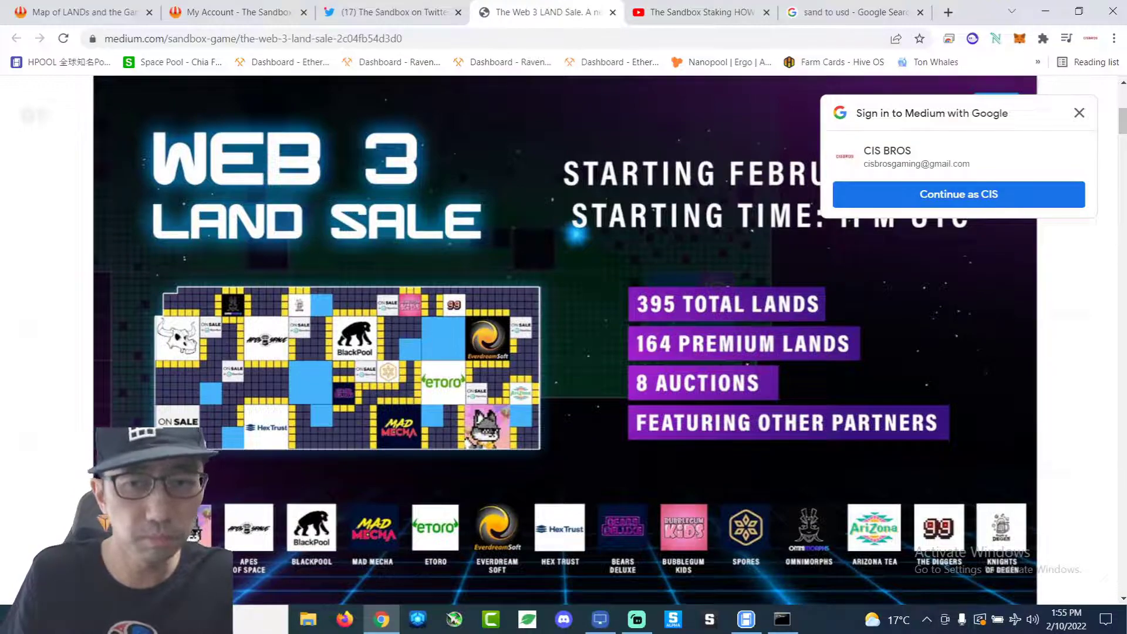
pyautogui.click(1116, 440)
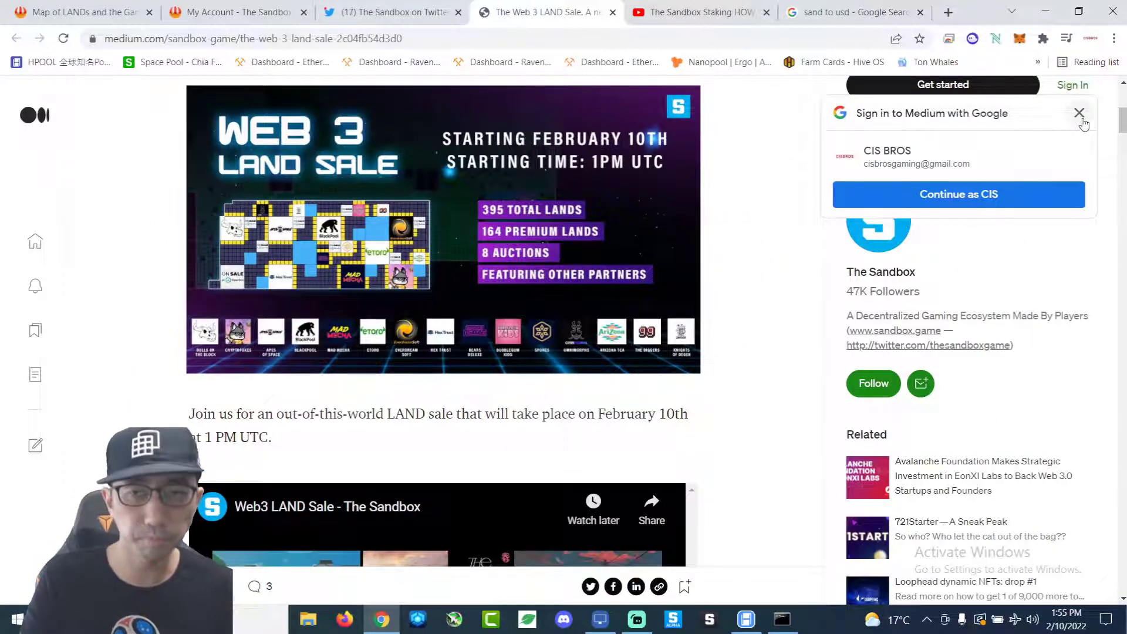
pyautogui.click(1079, 112)
pyautogui.scroll(-1, 383, 250)
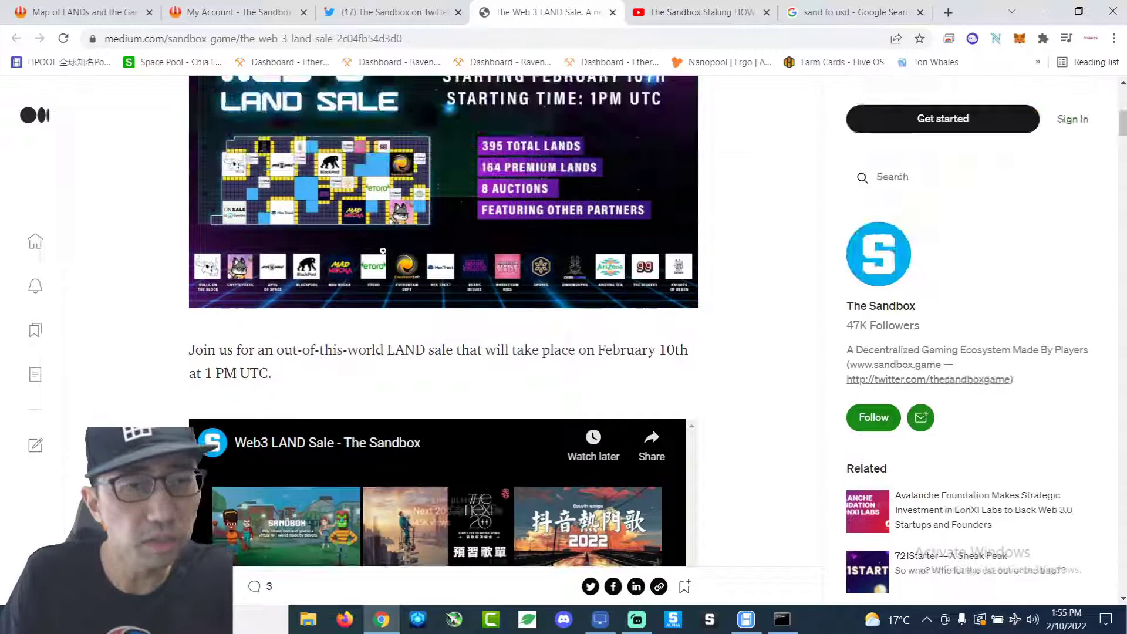
pyautogui.scroll(6, 383, 250)
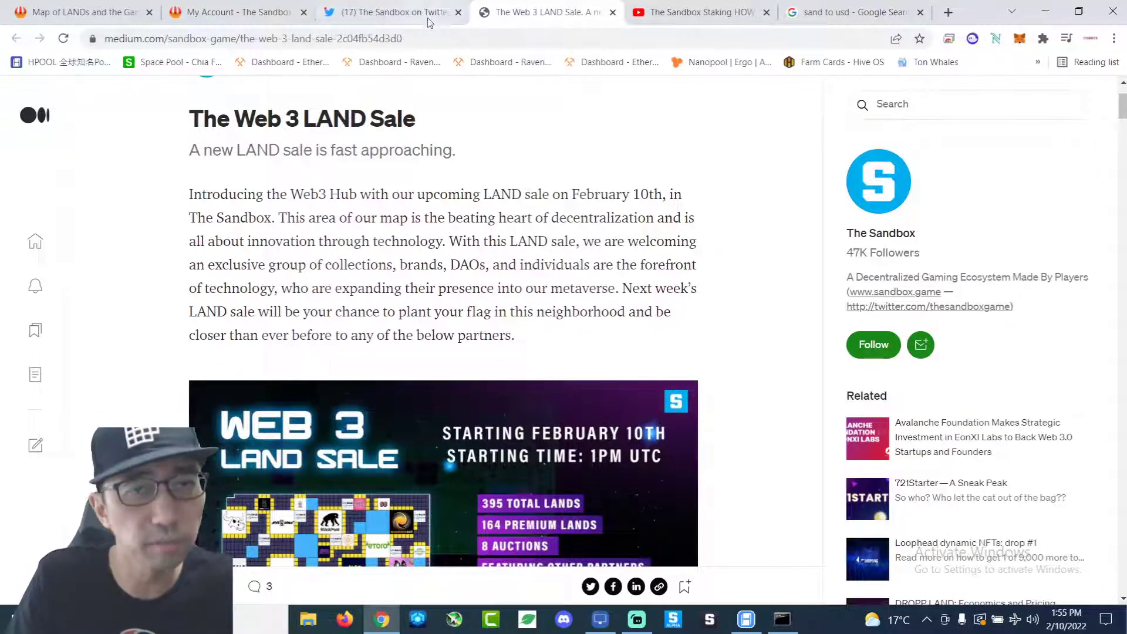
# Glance at the Twitter thread, then scroll through the article's sale table and partner characters.
pyautogui.click(411, 12)
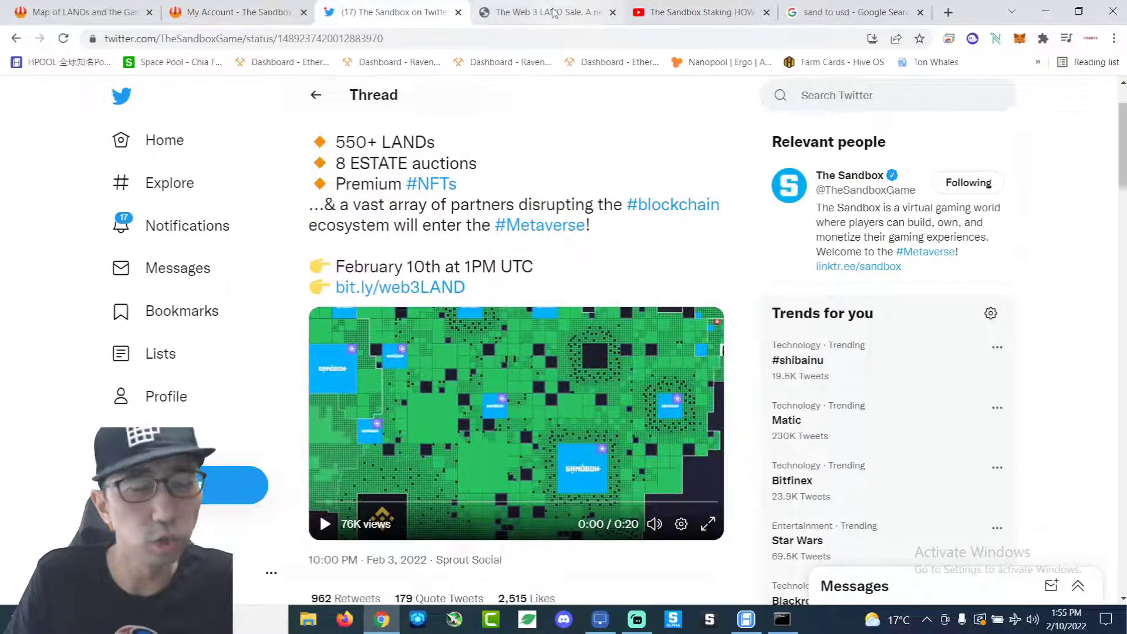
pyautogui.click(552, 12)
pyautogui.scroll(-4, 579, 197)
pyautogui.scroll(-9, 579, 197)
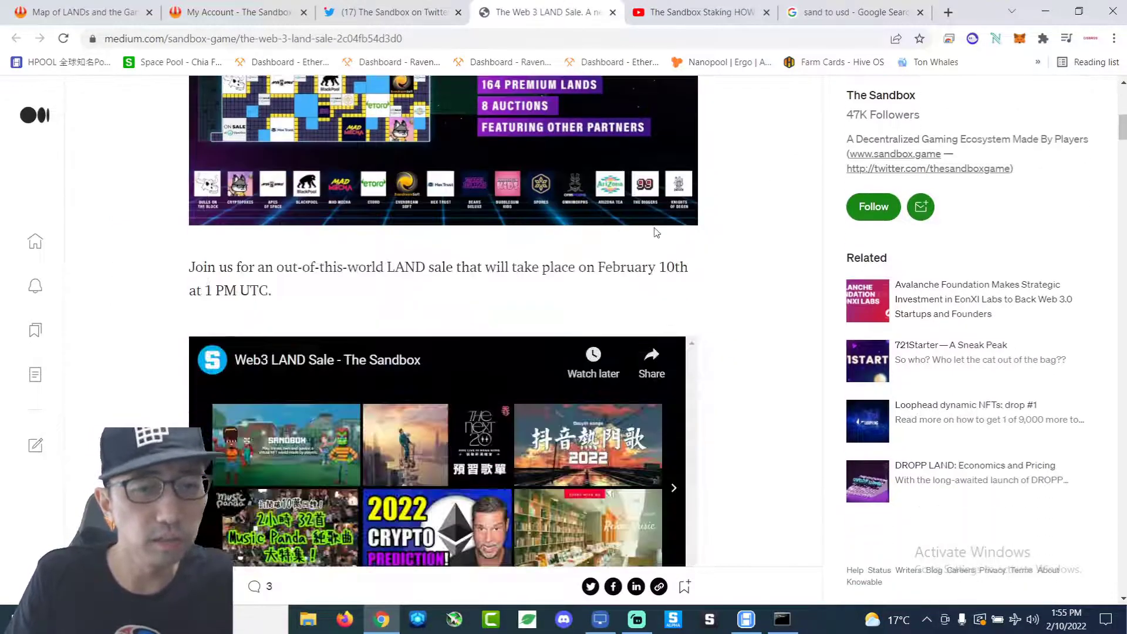
pyautogui.scroll(12, 646, 246)
pyautogui.scroll(-16, 674, 274)
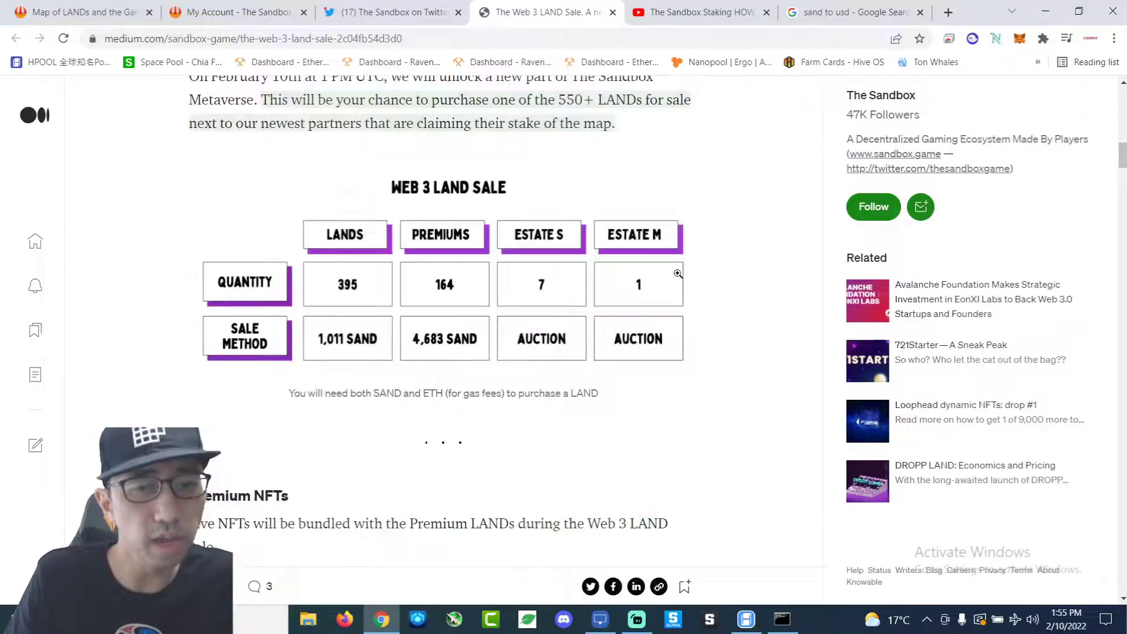
pyautogui.scroll(-12, 678, 274)
pyautogui.scroll(4, 671, 284)
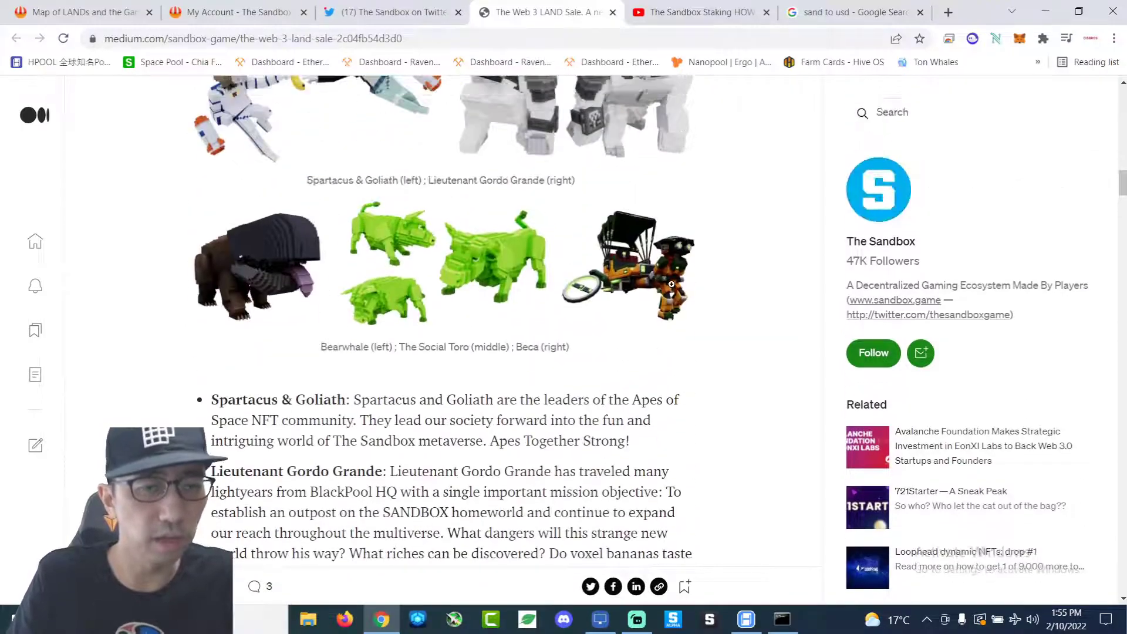
pyautogui.scroll(-8, 671, 284)
pyautogui.scroll(5, 671, 285)
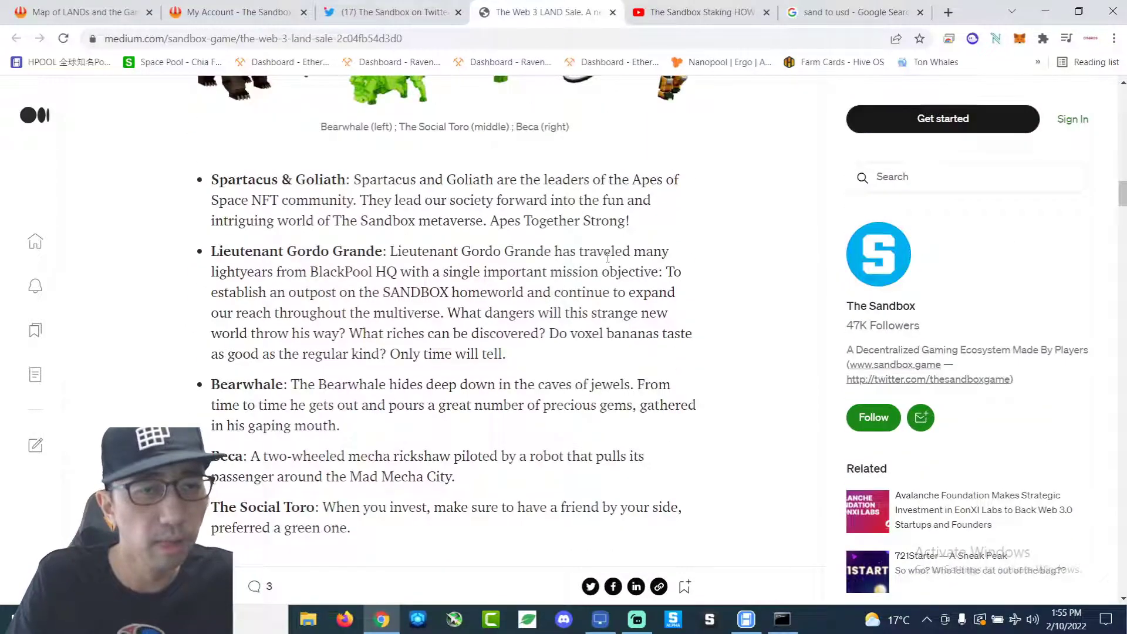
pyautogui.scroll(-5, 605, 259)
pyautogui.scroll(8, 605, 249)
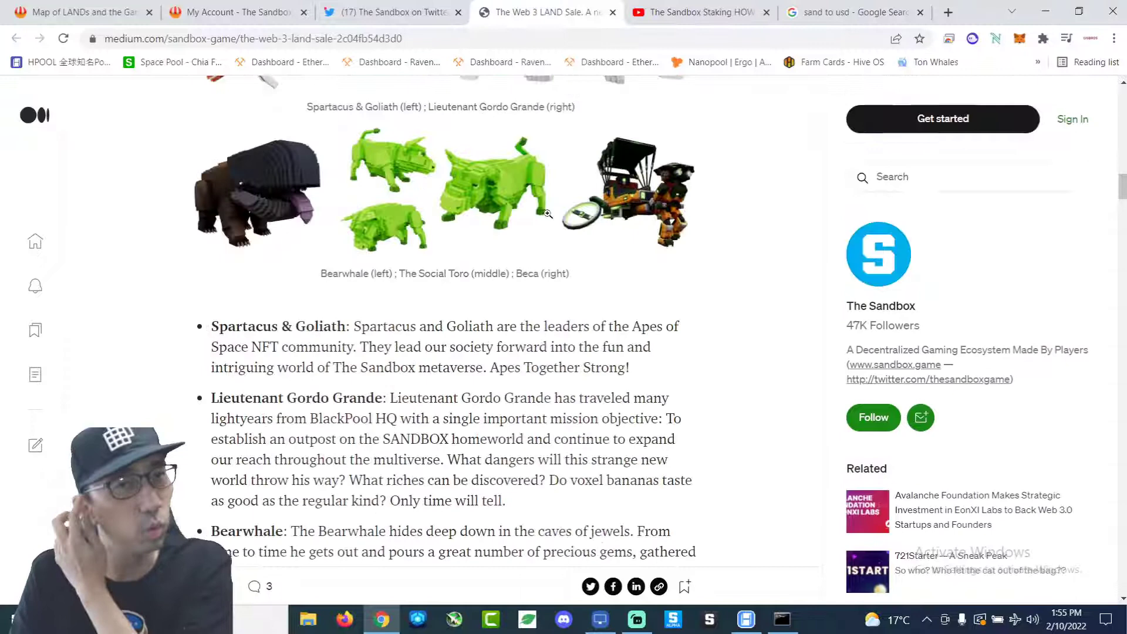
pyautogui.click(244, 13)
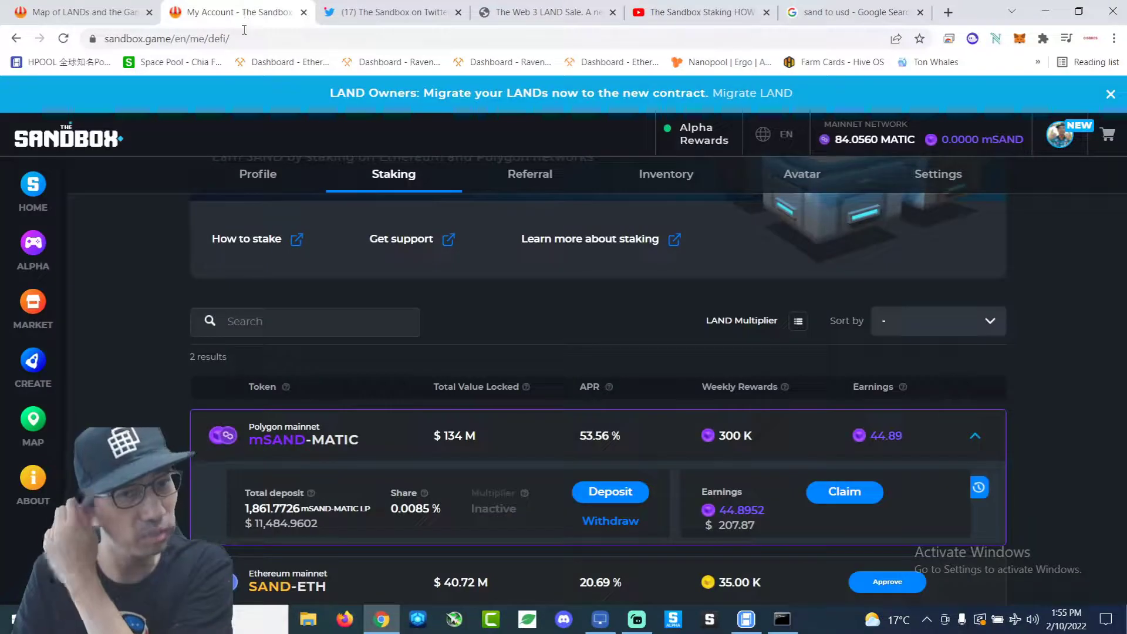
pyautogui.click(86, 8)
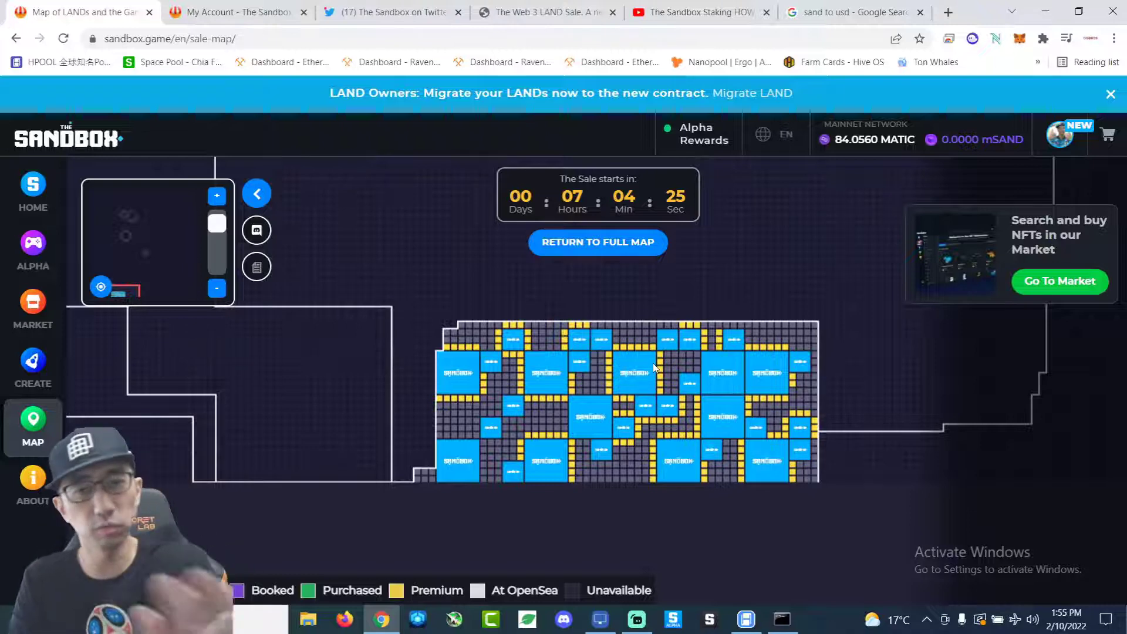
pyautogui.scroll(-2, 663, 302)
pyautogui.scroll(2, 660, 310)
pyautogui.scroll(-3, 557, 327)
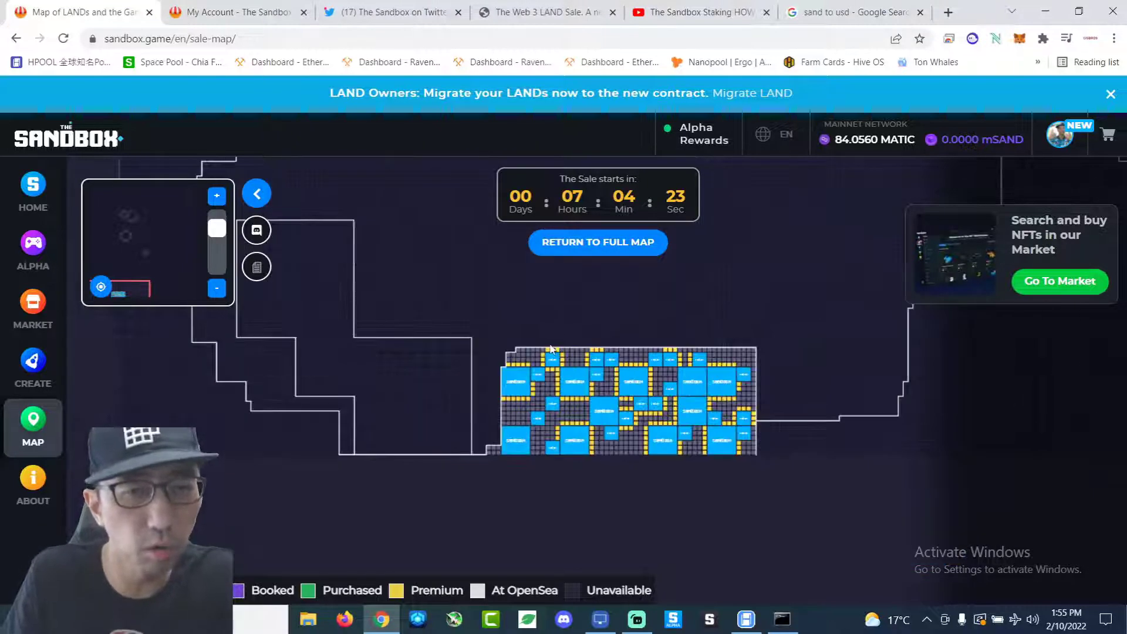
pyautogui.moveTo(557, 327); pyautogui.dragTo(486, 430)
pyautogui.scroll(-2, 514, 409)
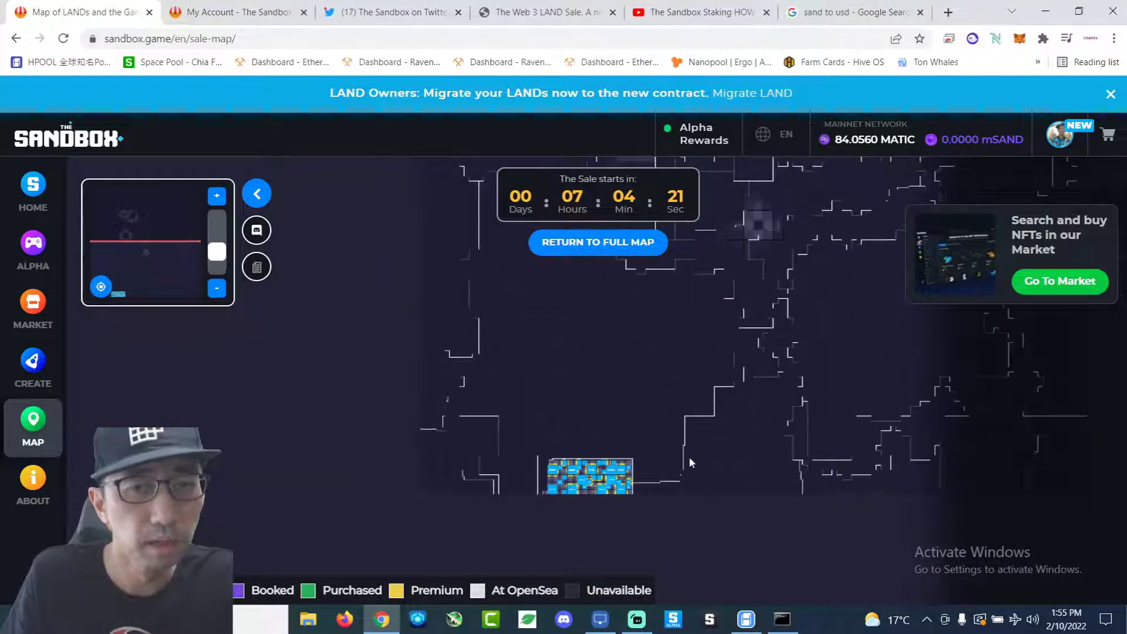
pyautogui.scroll(3, 478, 390)
pyautogui.moveTo(294, 324); pyautogui.dragTo(482, 325)
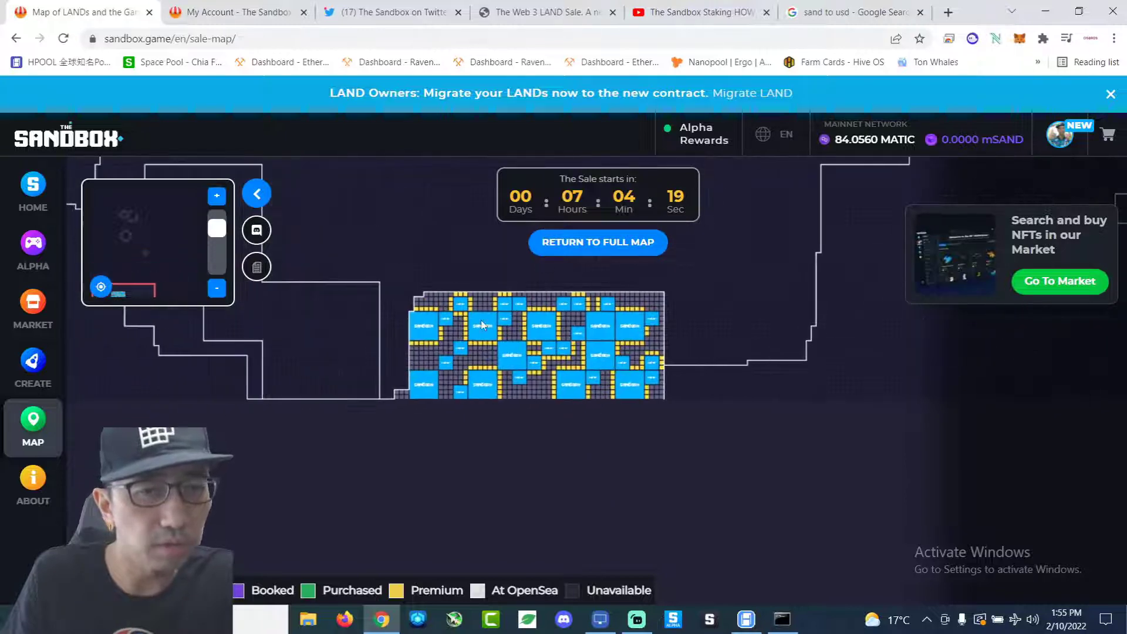
pyautogui.scroll(3, 587, 364)
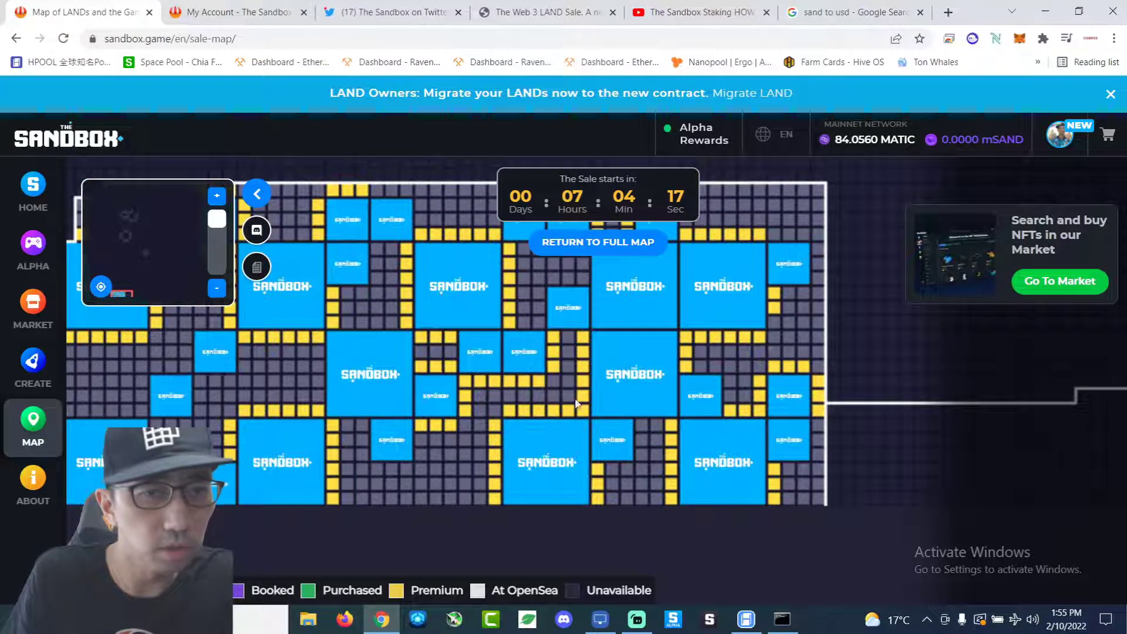
pyautogui.click(578, 242)
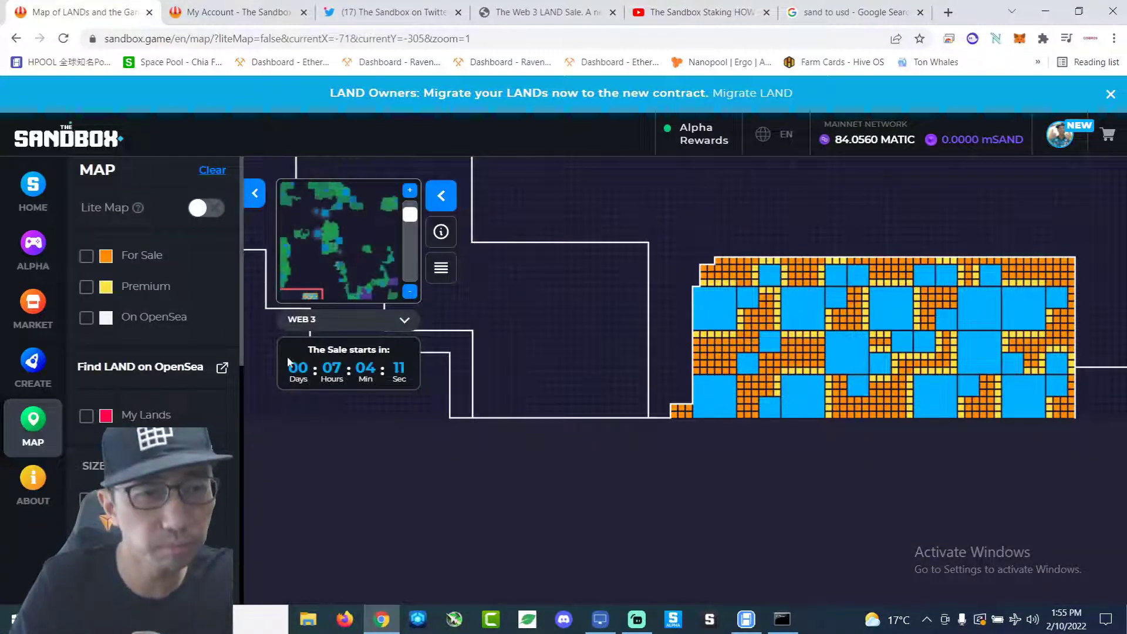
pyautogui.scroll(-1, 347, 297)
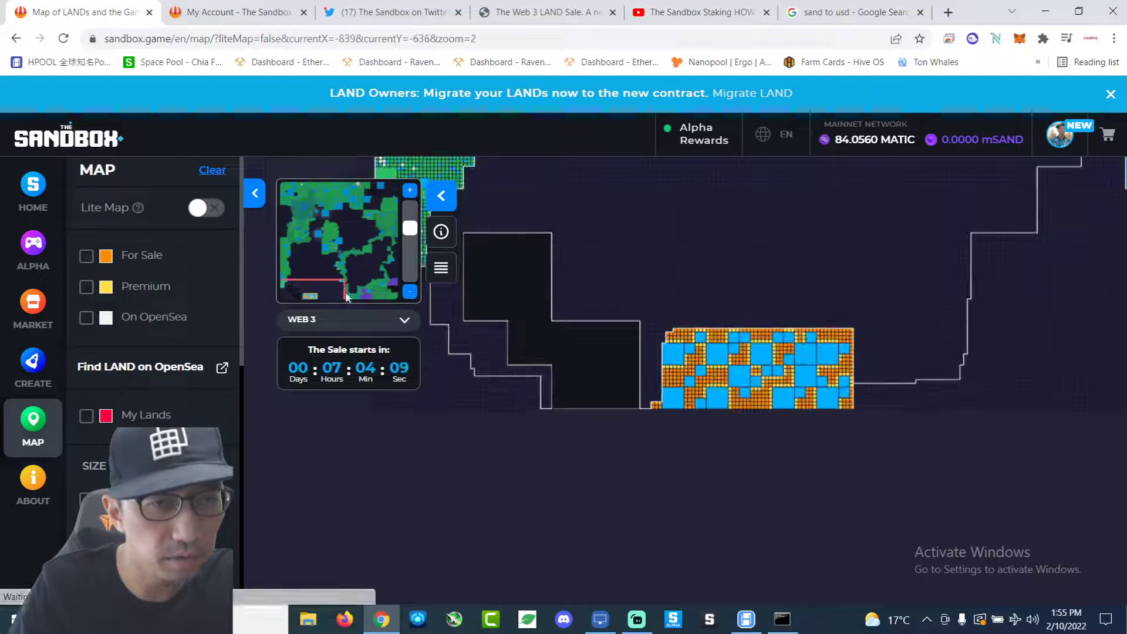
pyautogui.click(302, 292)
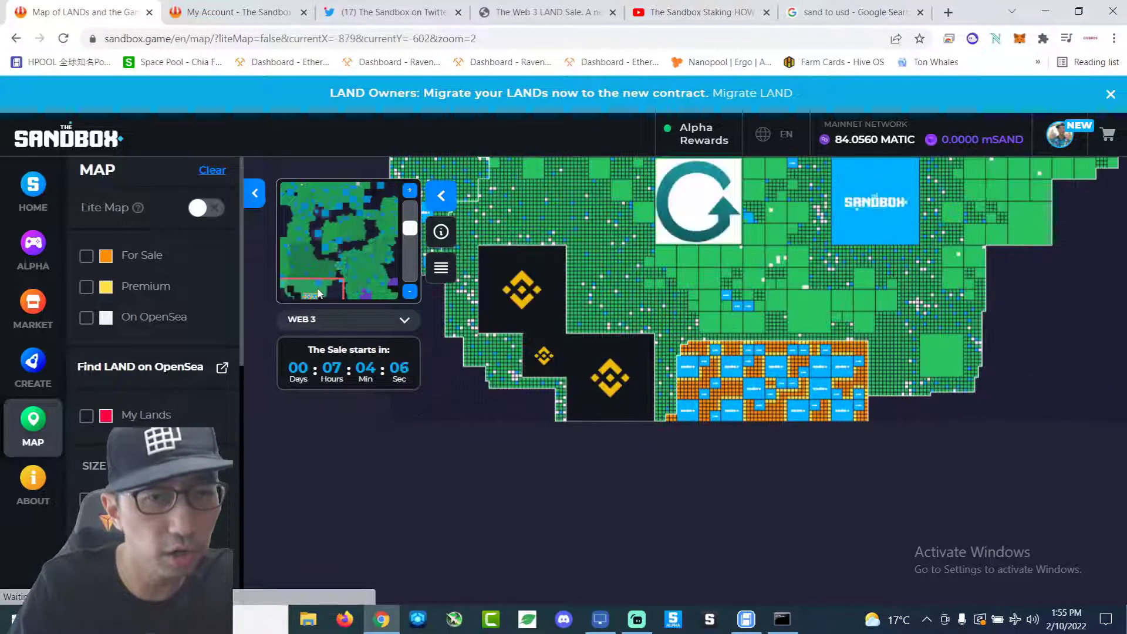
pyautogui.scroll(2, 329, 297)
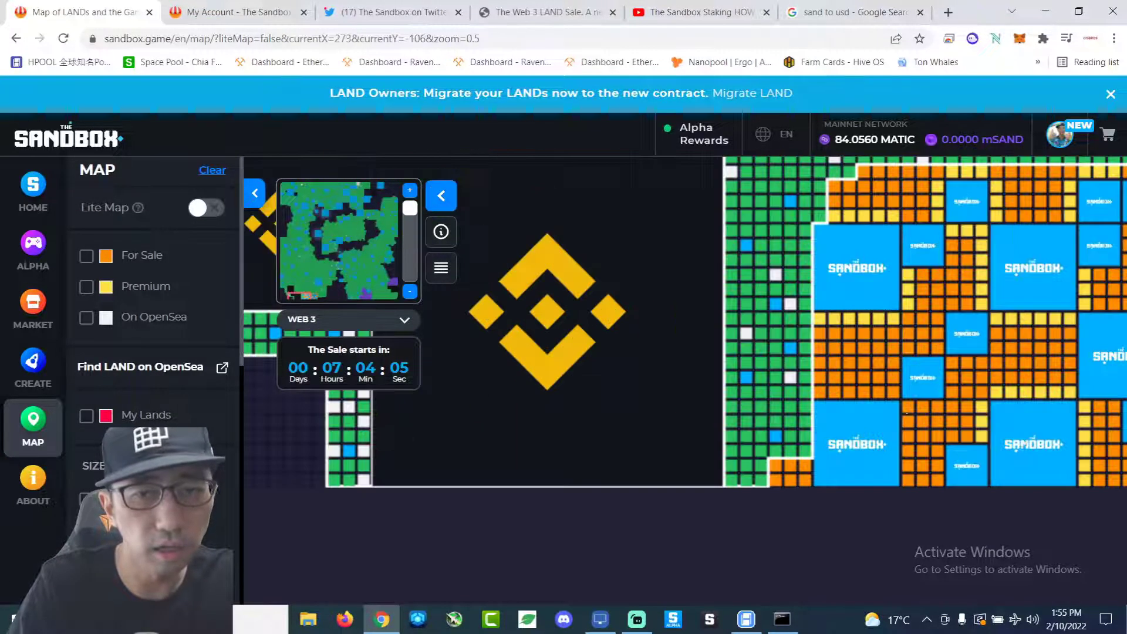
pyautogui.moveTo(992, 376); pyautogui.dragTo(710, 450)
pyautogui.scroll(-1, 658, 466)
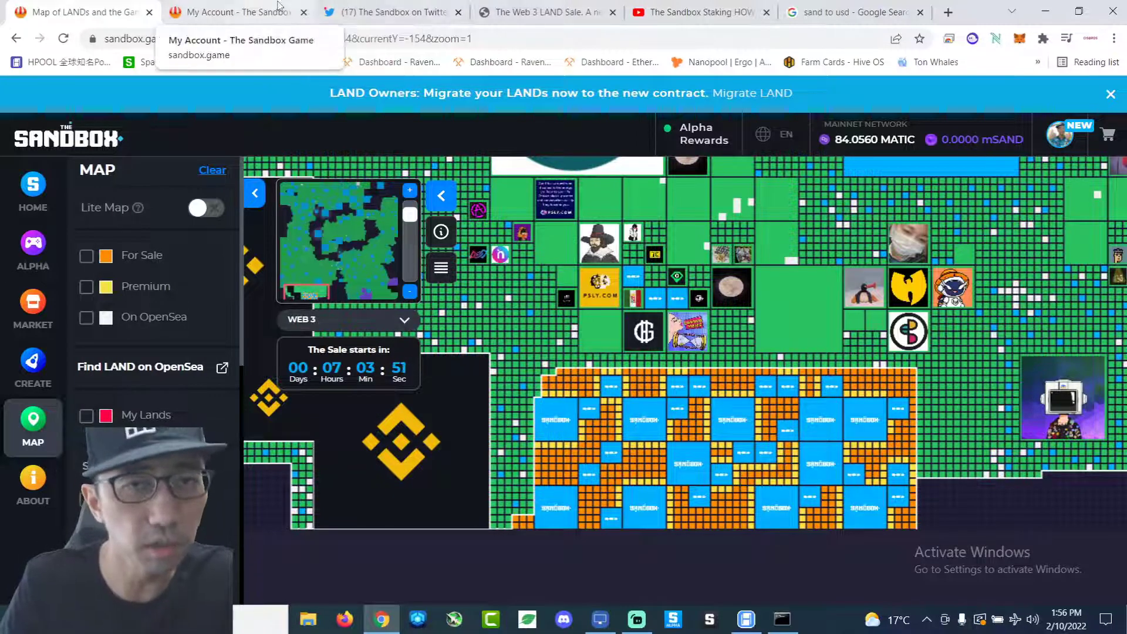
# Claim the 44.89 mSAND mSAND-MATIC pool earnings, approving the transaction in MetaMask.
pyautogui.click(231, 12)
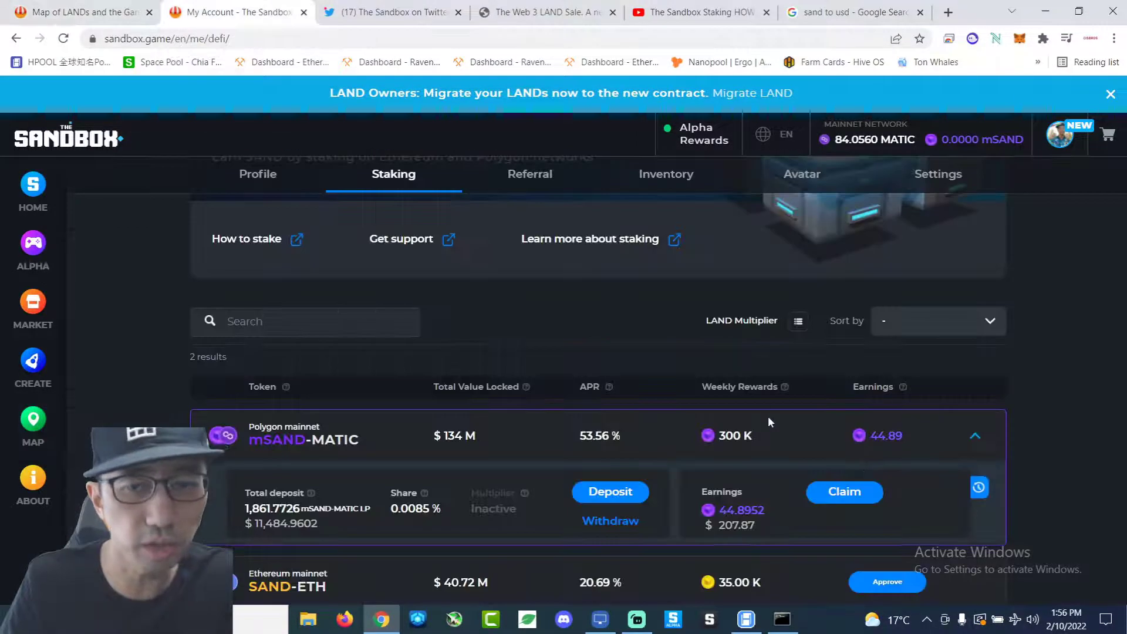
pyautogui.click(868, 497)
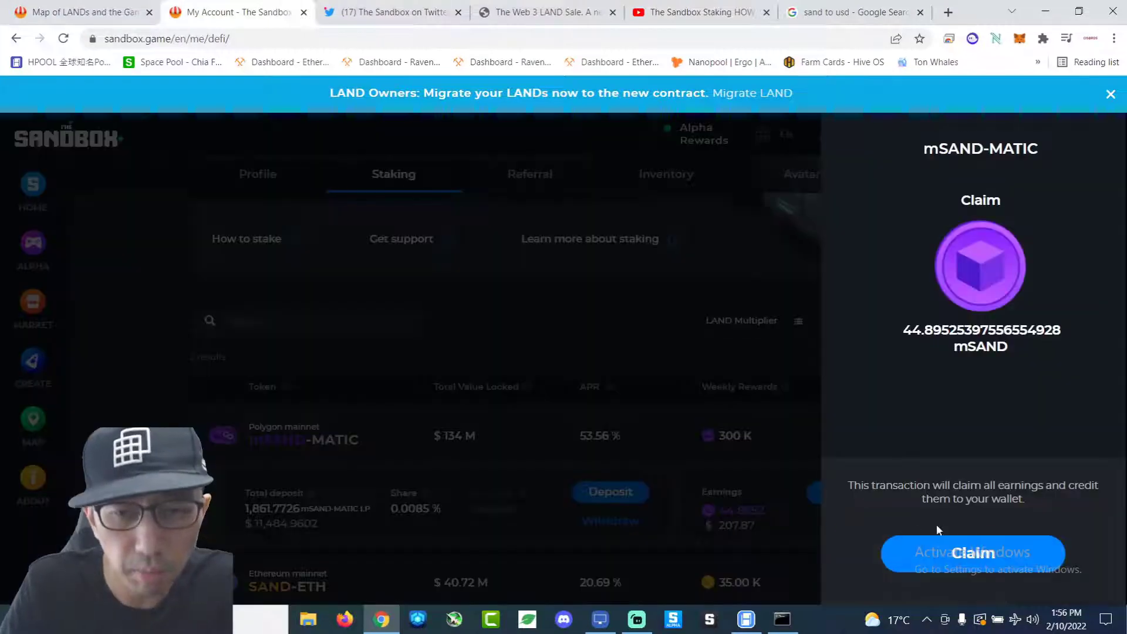
pyautogui.click(975, 563)
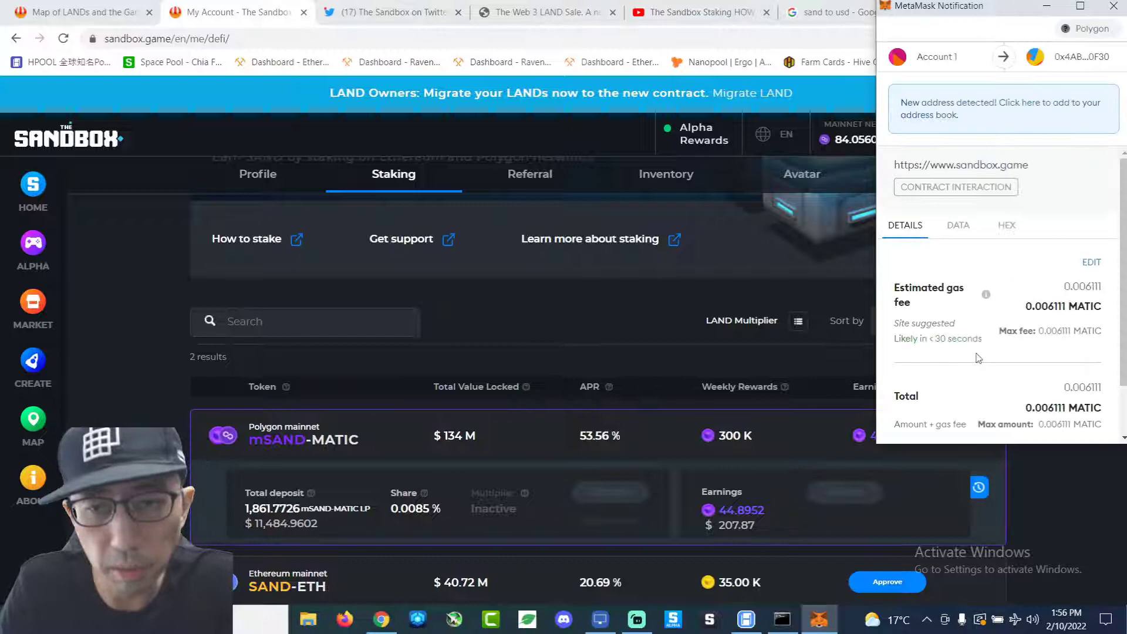
pyautogui.scroll(-2, 1044, 352)
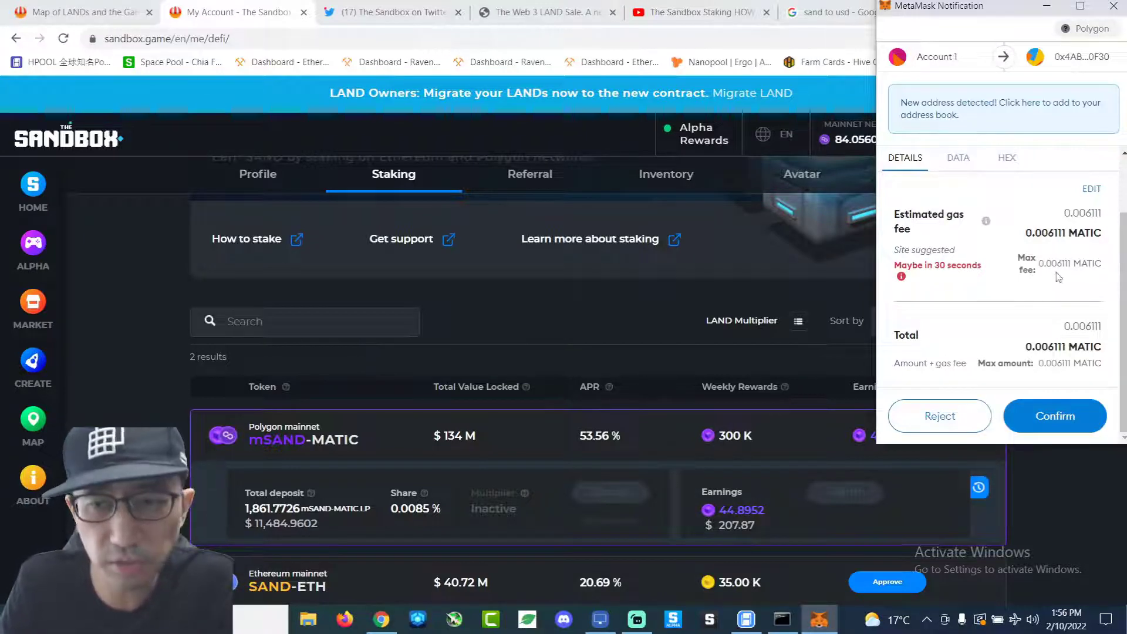
pyautogui.click(1064, 423)
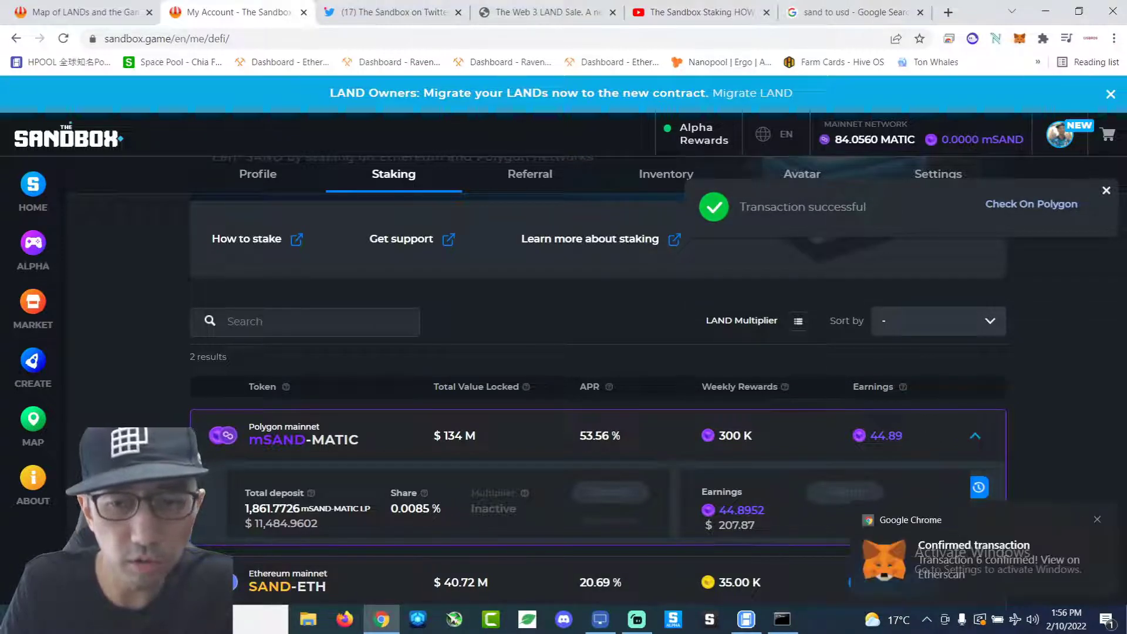
pyautogui.click(1098, 520)
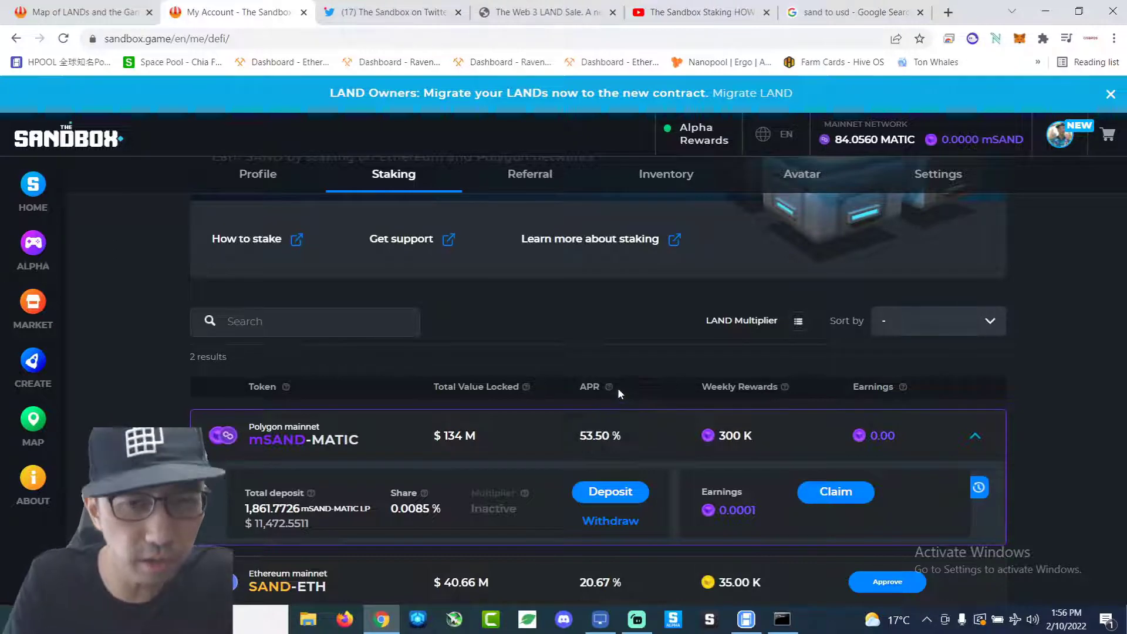
pyautogui.moveTo(615, 441)
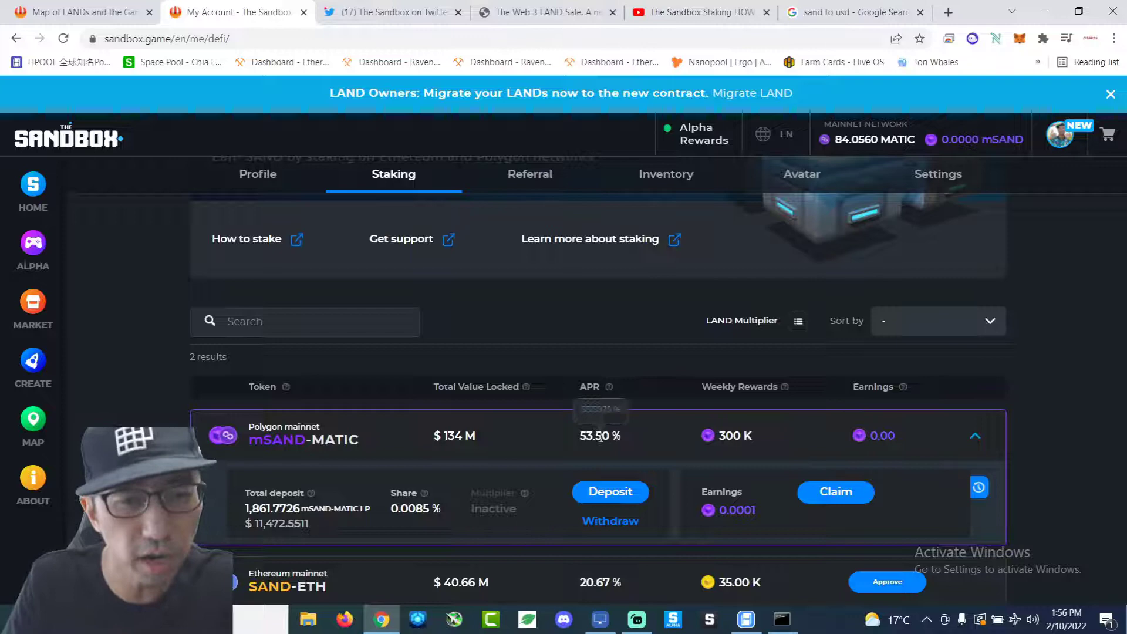
pyautogui.moveTo(428, 515)
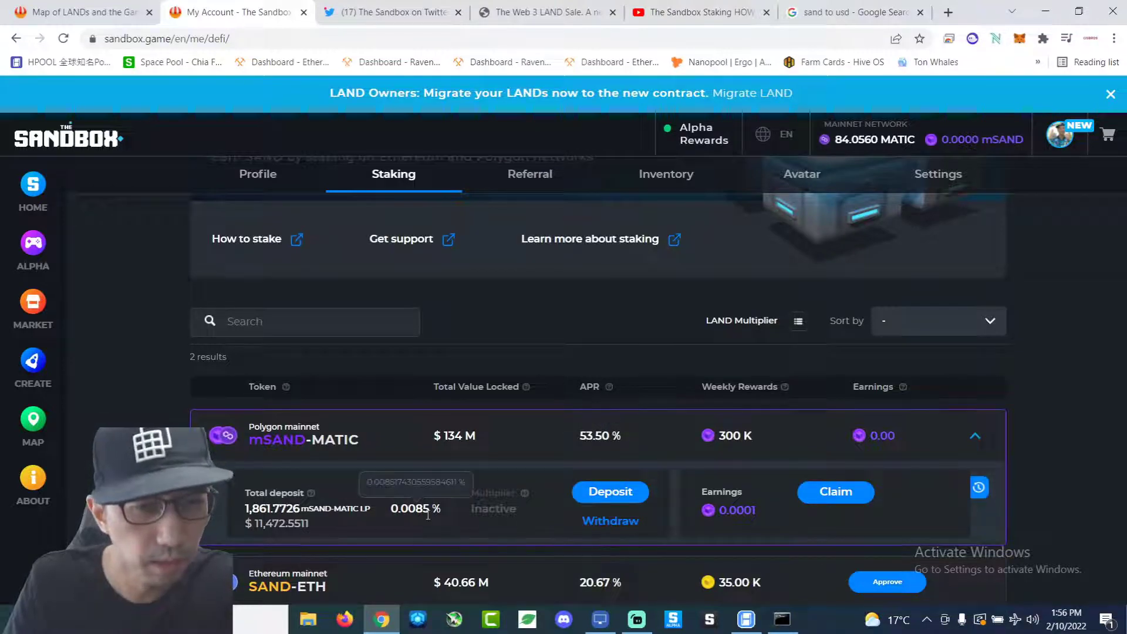
# Withdraw the full 1,861.7726 LP deposit from the mSAND-MATIC pool, approving it in MetaMask.
pyautogui.click(623, 523)
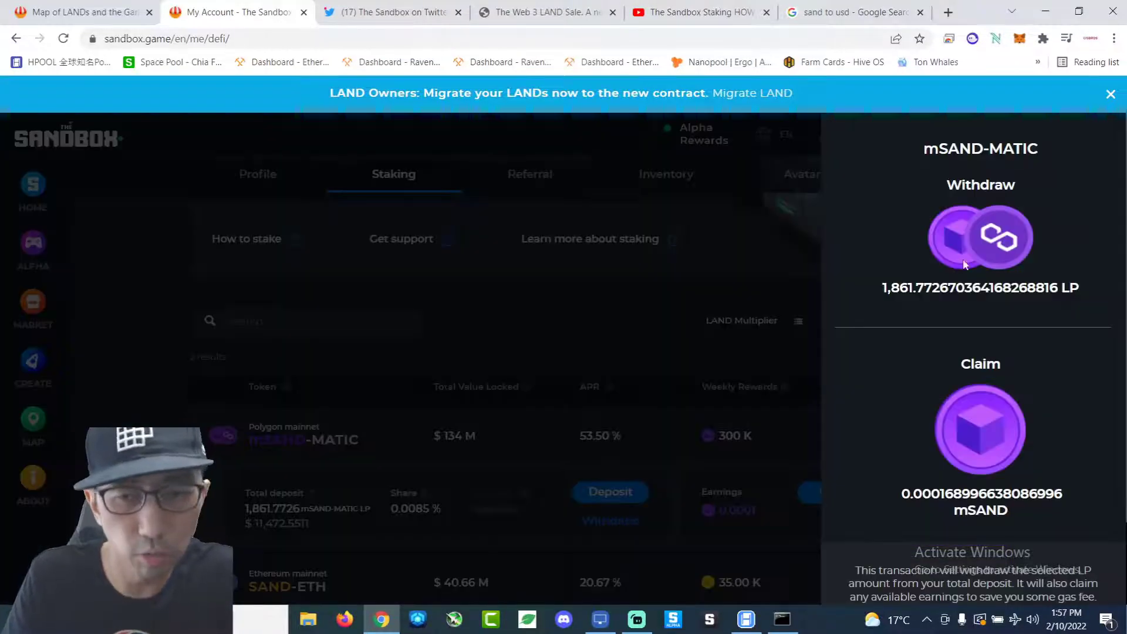
pyautogui.scroll(-3, 1005, 365)
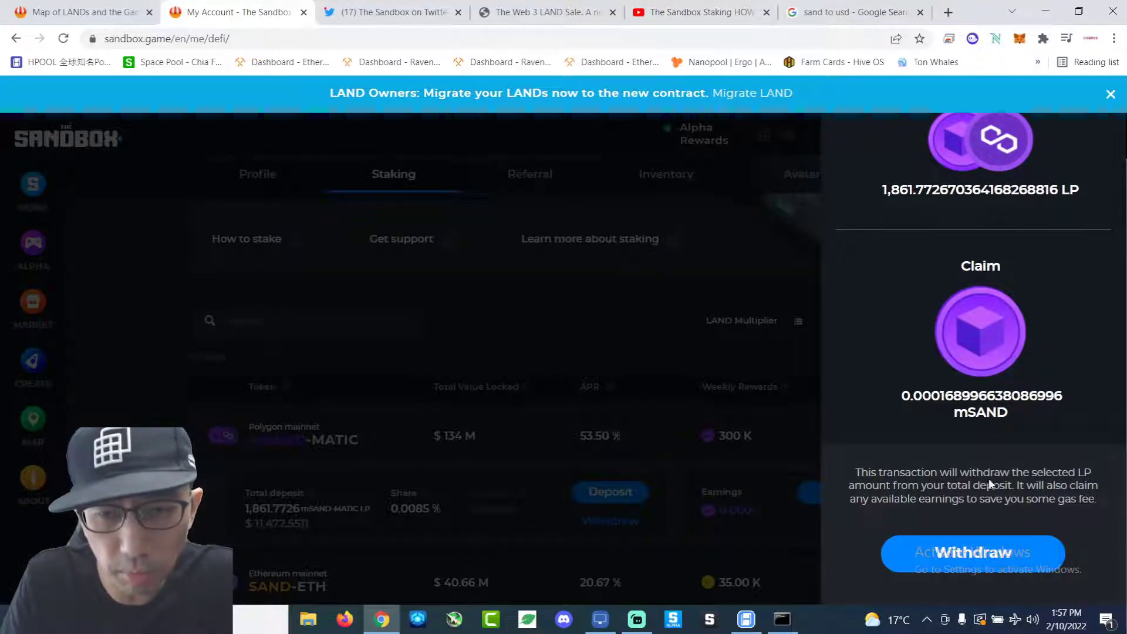
pyautogui.scroll(2, 998, 411)
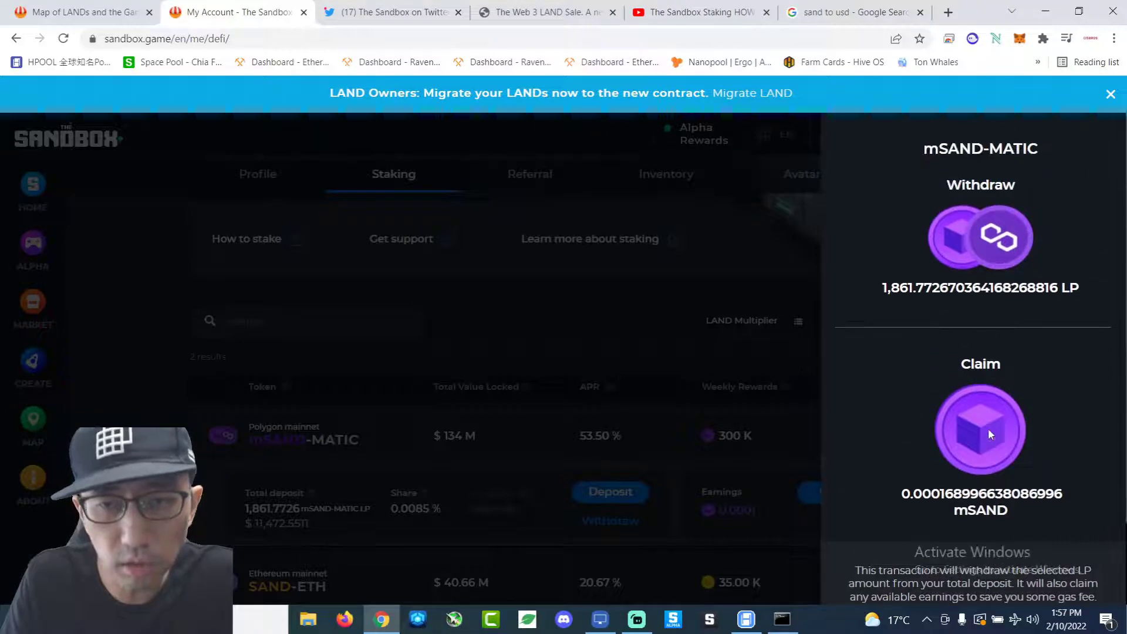
pyautogui.scroll(-2, 953, 526)
pyautogui.scroll(2, 975, 255)
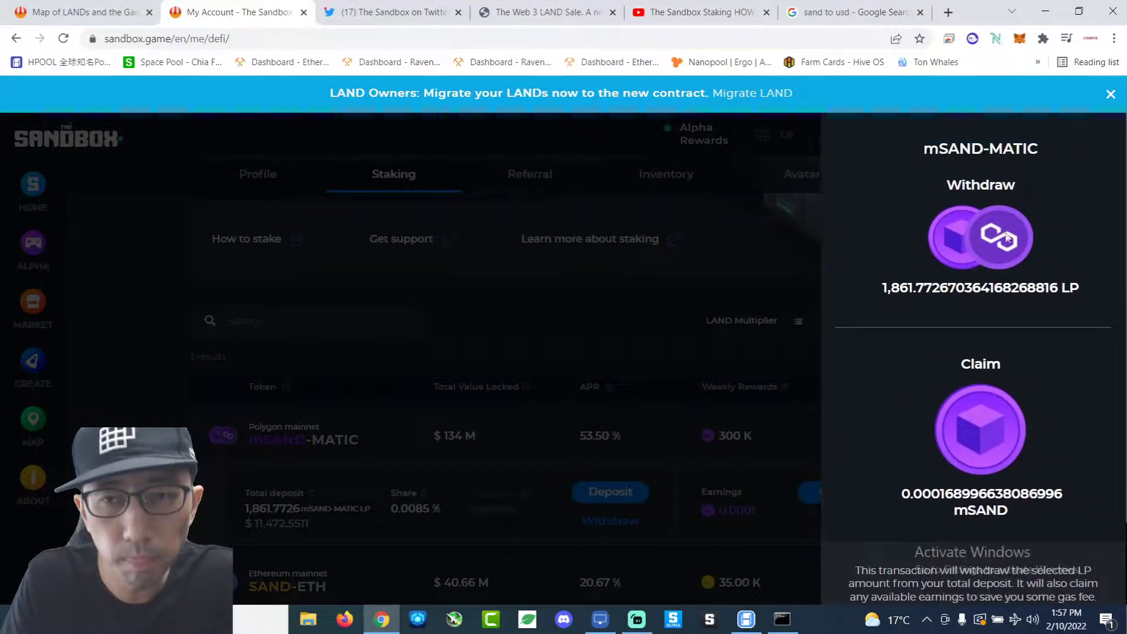
pyautogui.scroll(-2, 923, 298)
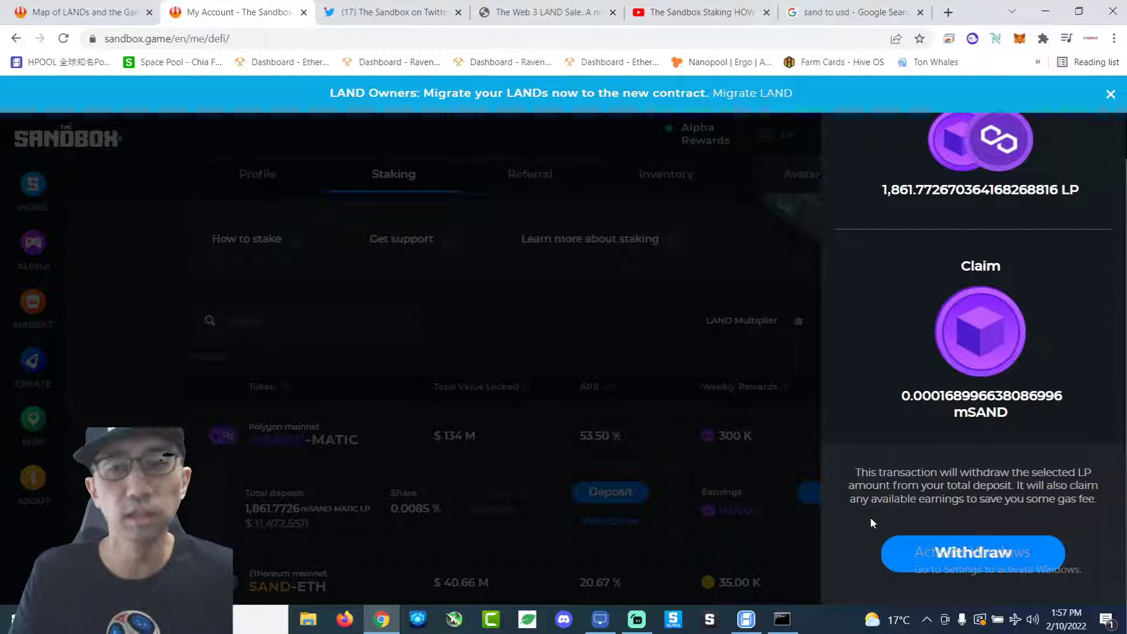
pyautogui.click(985, 563)
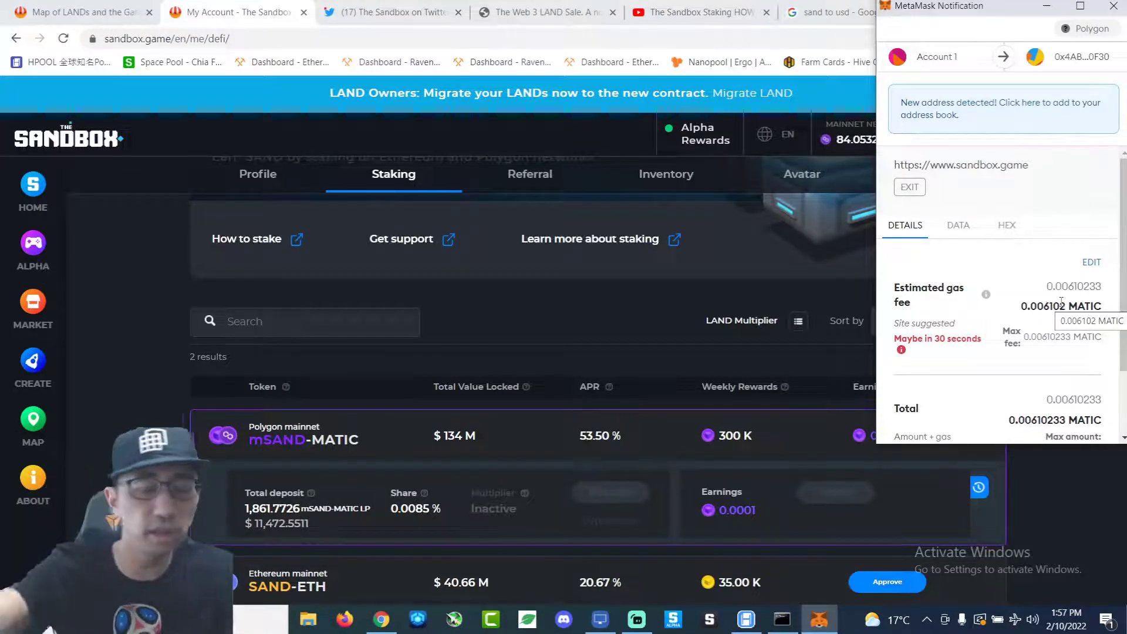
pyautogui.scroll(-3, 1061, 303)
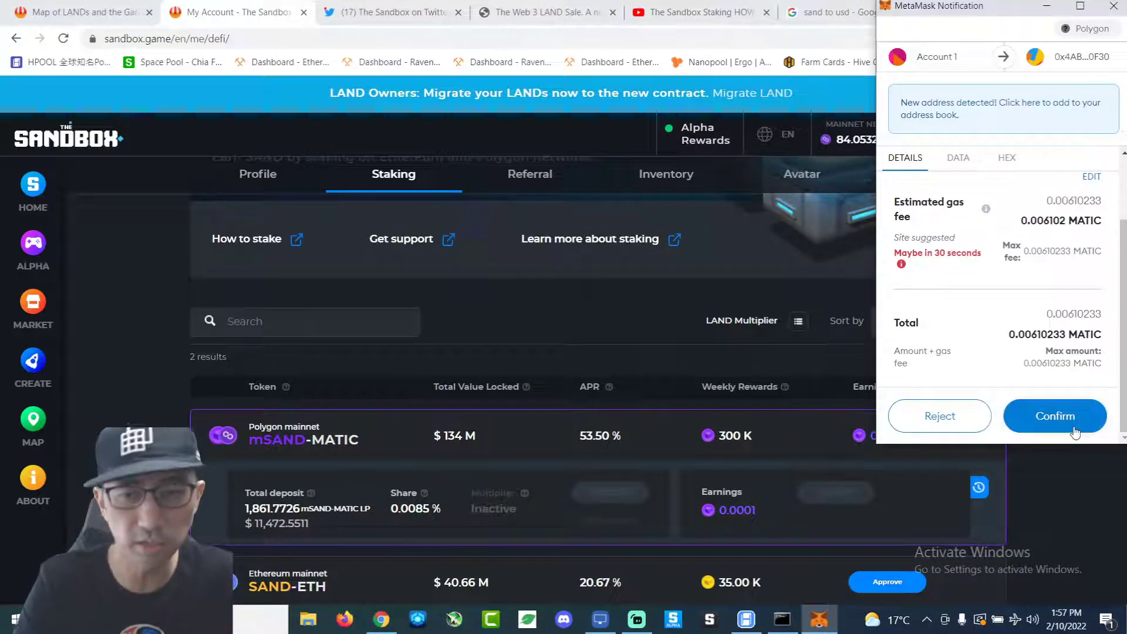
pyautogui.click(1057, 428)
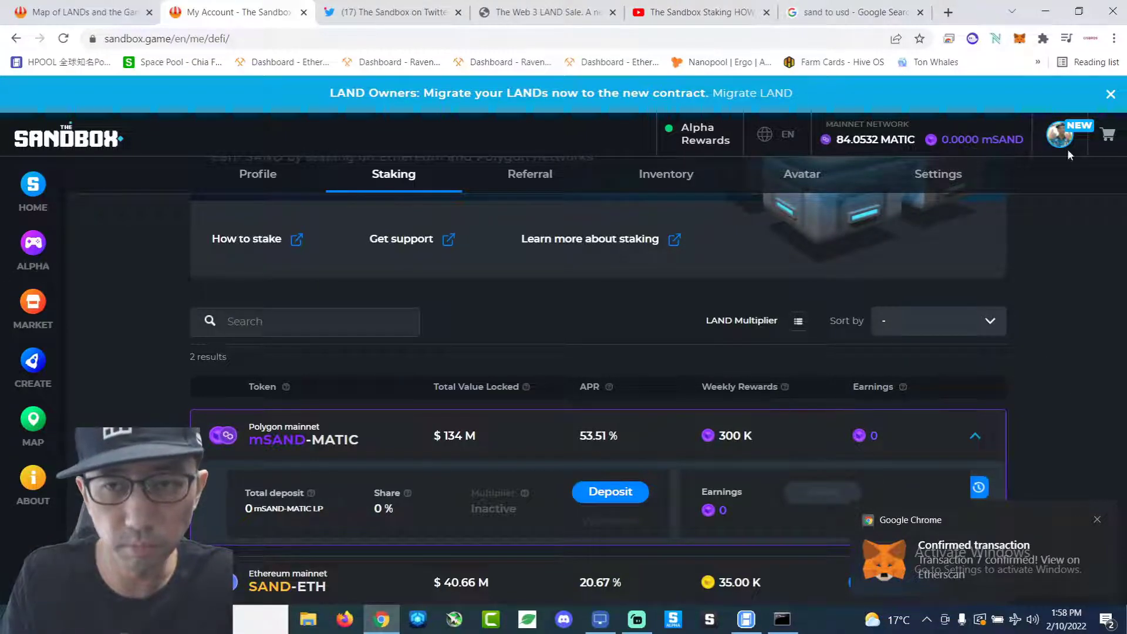
# Confirm in MetaMask's assets that 1861.772 UNI-V2 tokens are back in the wallet.
pyautogui.click(1059, 135)
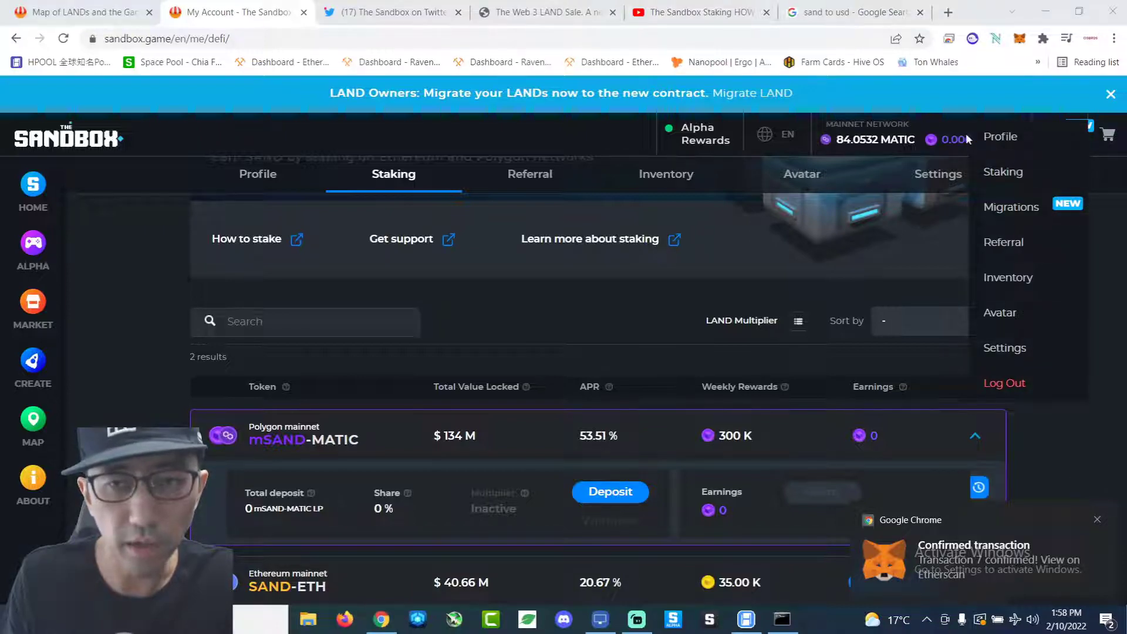
pyautogui.click(1016, 42)
pyautogui.scroll(-5, 987, 339)
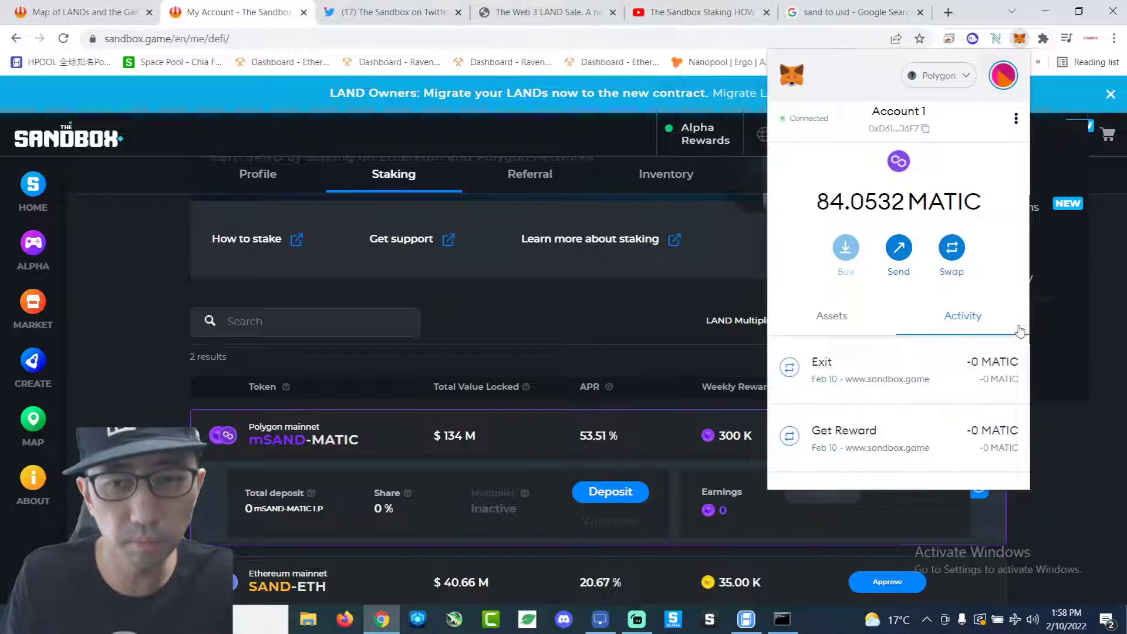
pyautogui.scroll(5, 986, 338)
pyautogui.click(851, 253)
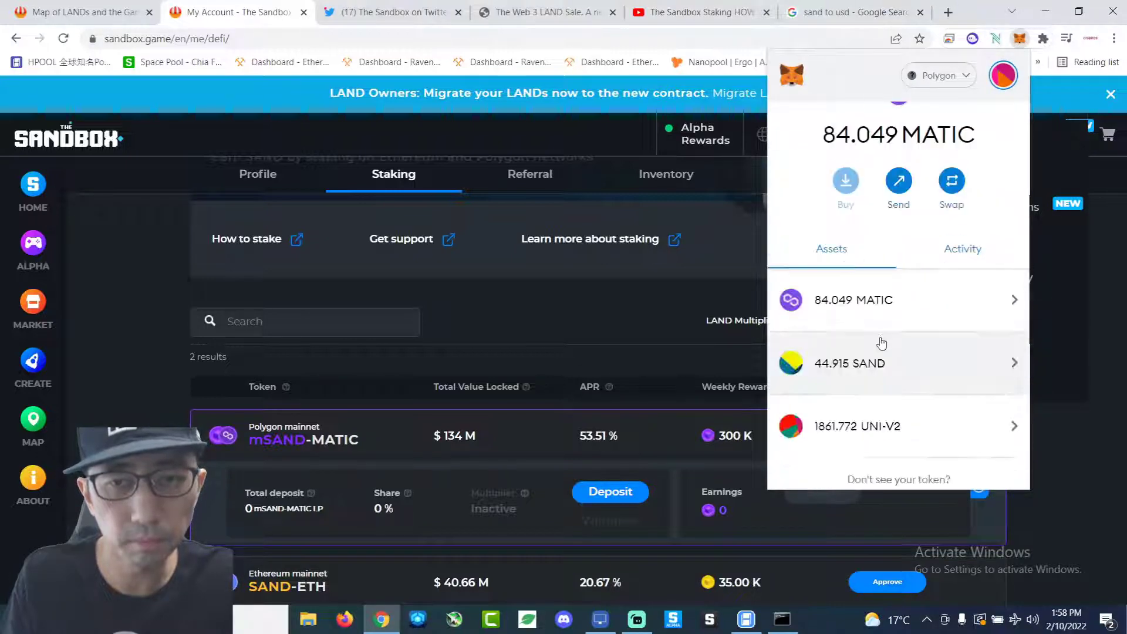
pyautogui.scroll(-1, 931, 349)
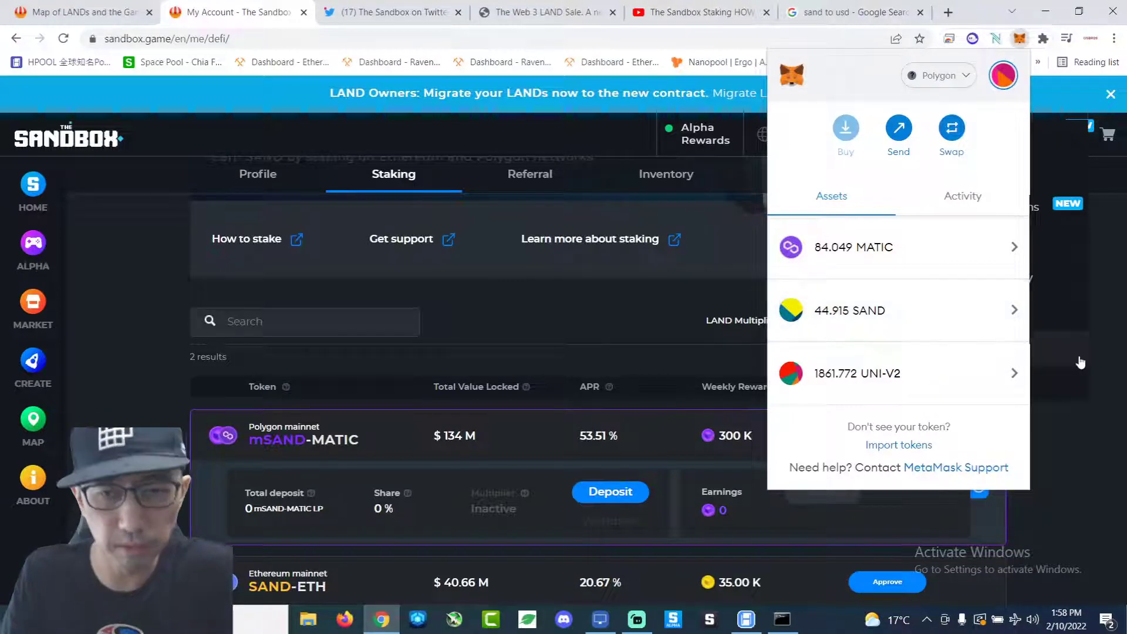
pyautogui.click(819, 389)
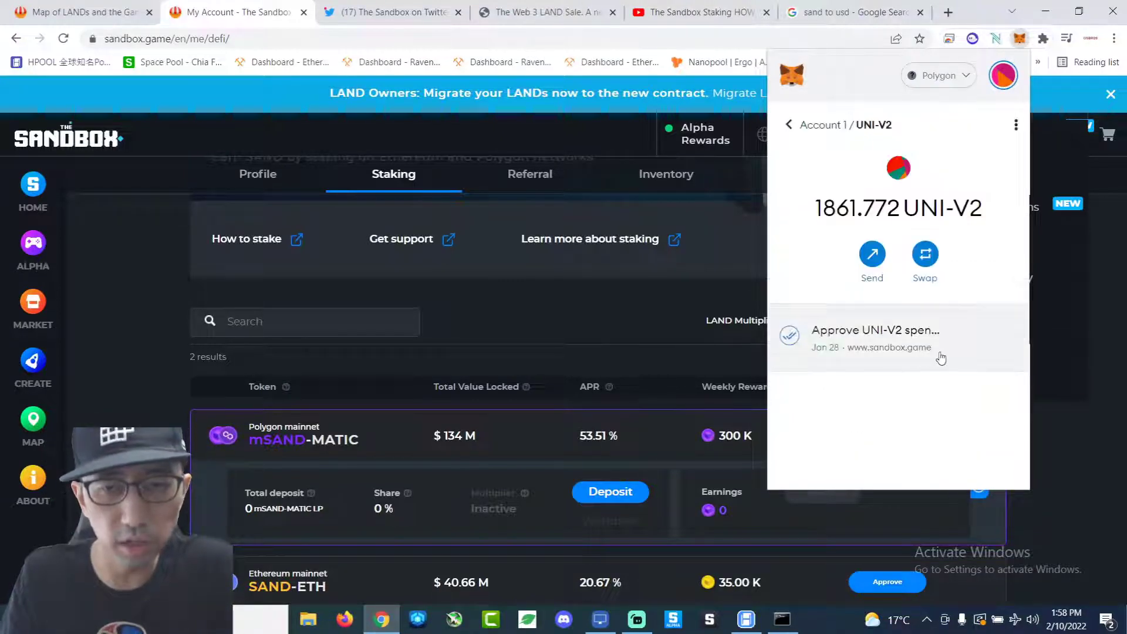
pyautogui.click(1039, 399)
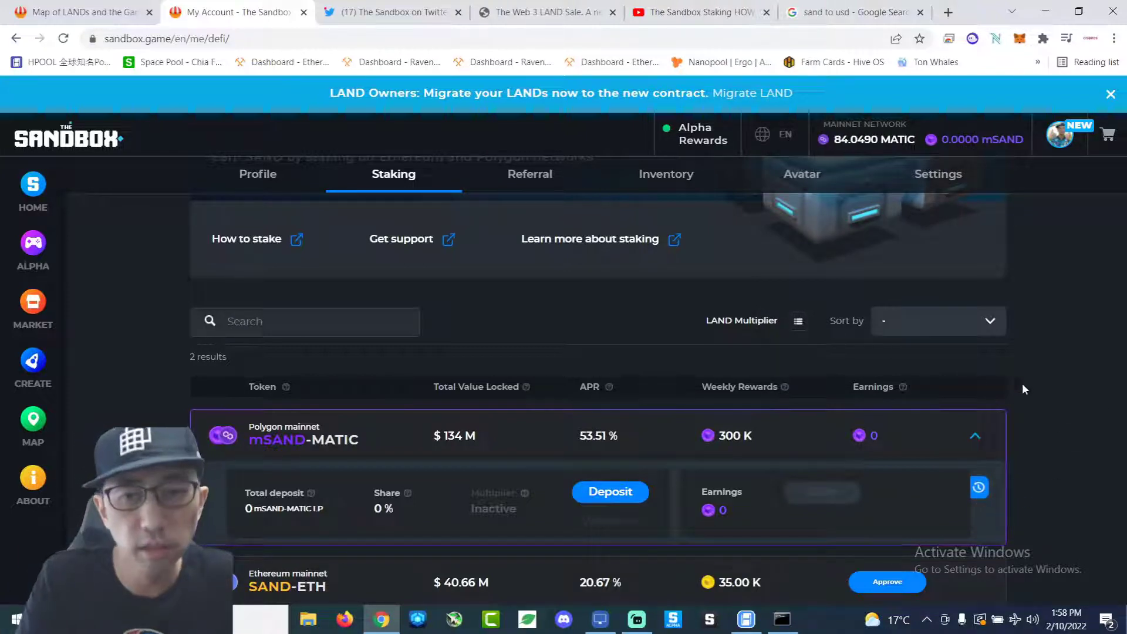
# Bring up the mSAND-MATIC pool's history panel.
pyautogui.scroll(1, 950, 503)
pyautogui.scroll(-1, 978, 487)
pyautogui.click(979, 487)
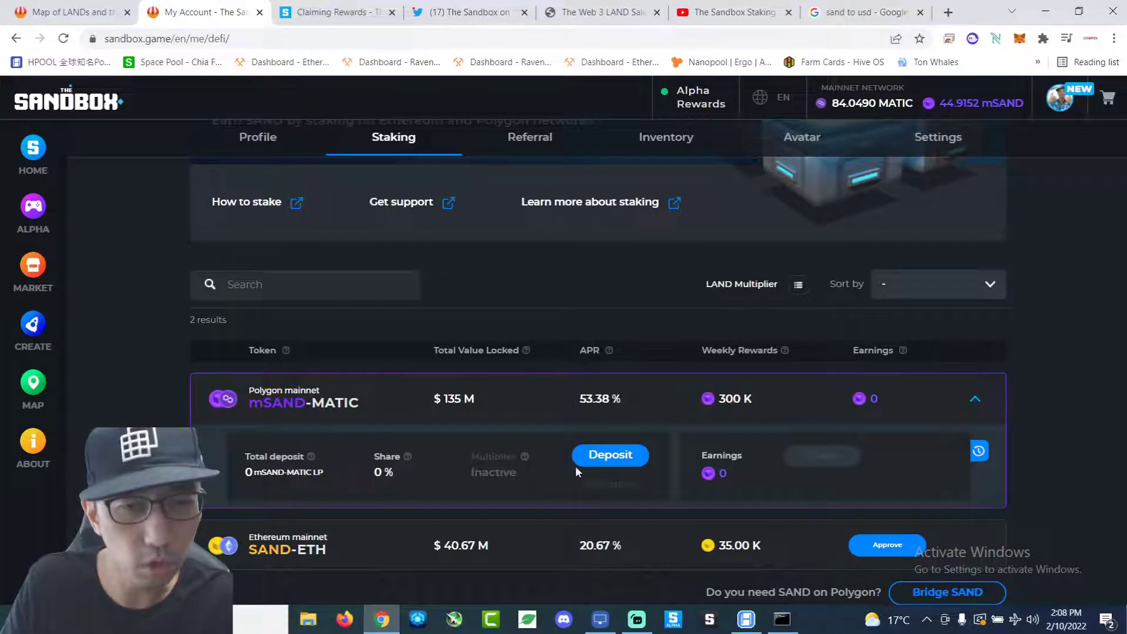
# Open QuickSwap's MATIC-SAND Add Liquidity page from the mSAND-MATIC Deposit panel.
pyautogui.click(630, 457)
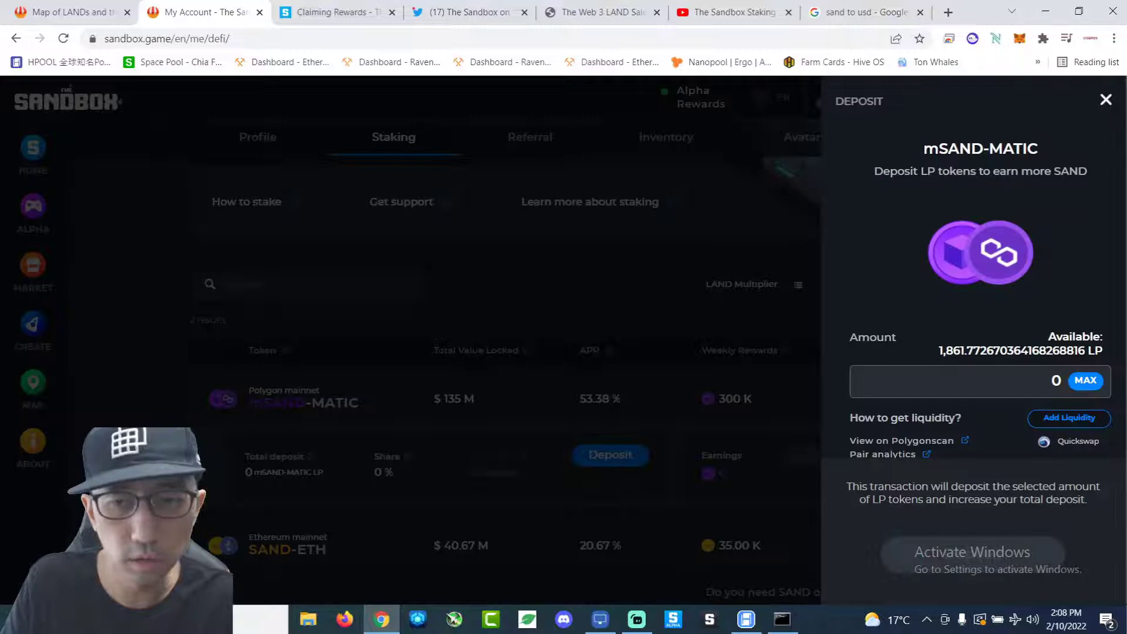
pyautogui.click(1069, 418)
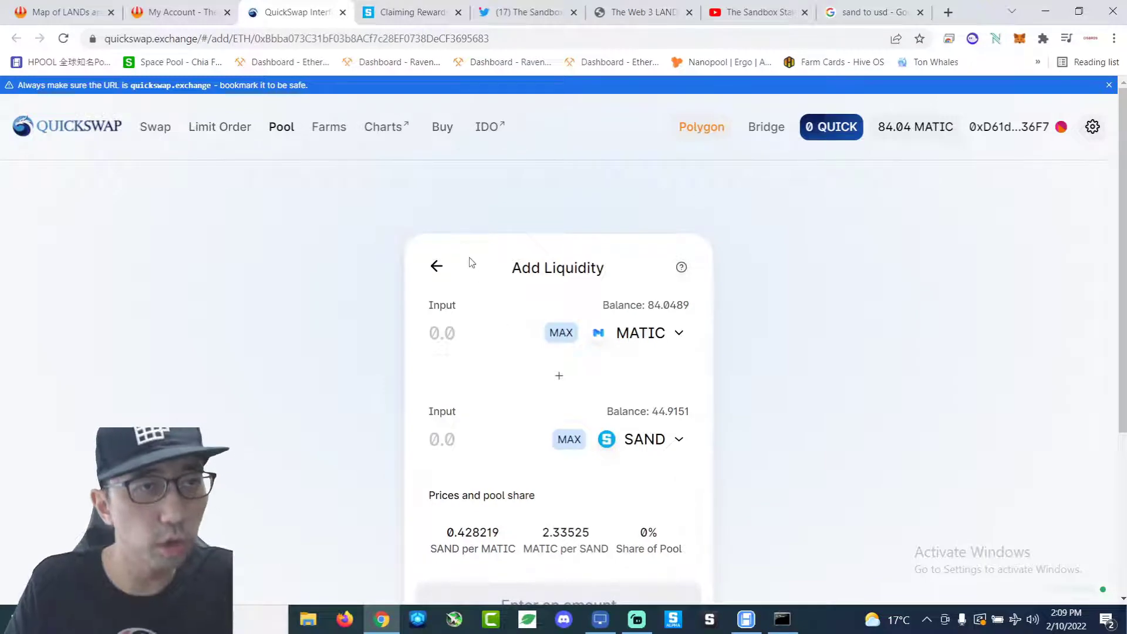
# Leave Add Liquidity for QuickSwap's Swap page, with MATIC showing an 84.0489 balance.
pyautogui.scroll(-3, 406, 234)
pyautogui.scroll(2, 410, 249)
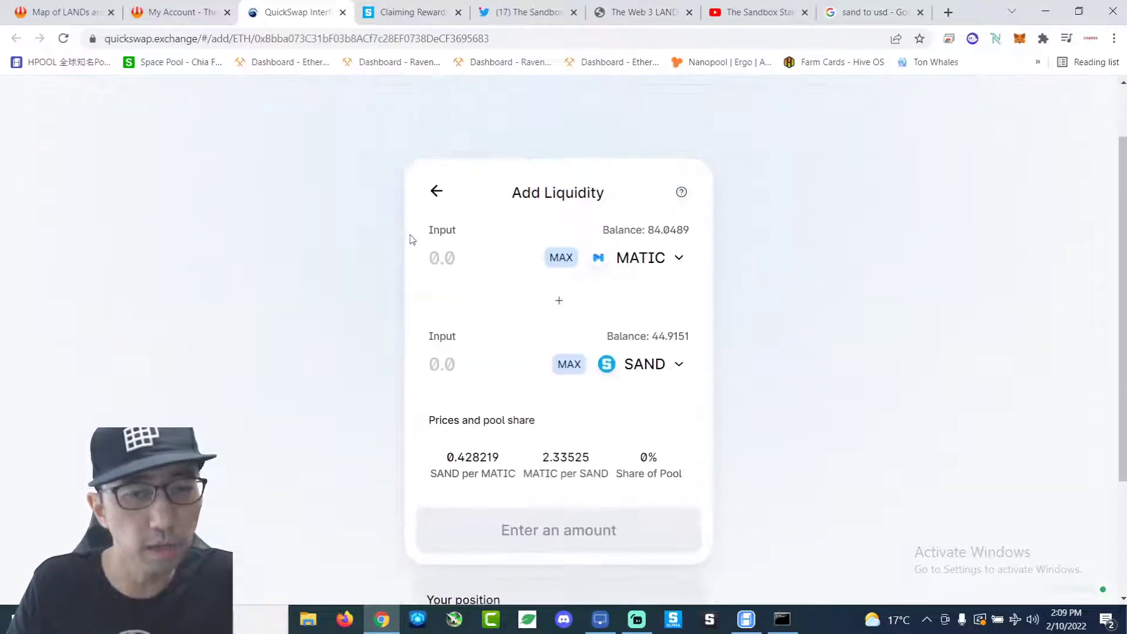
pyautogui.scroll(-3, 409, 234)
pyautogui.scroll(4, 420, 309)
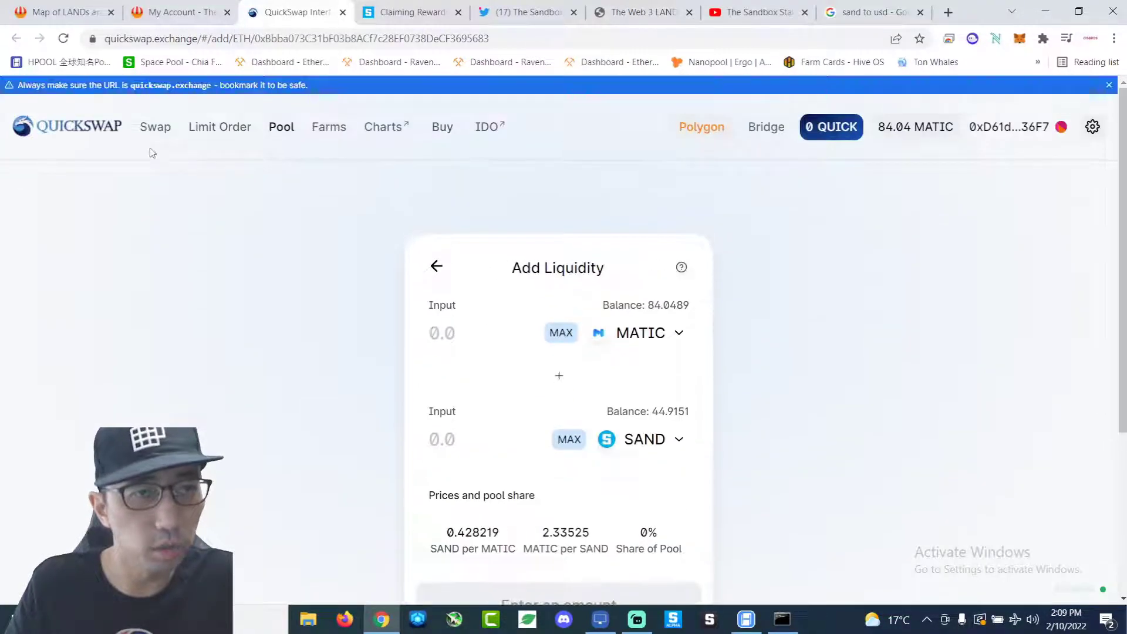
pyautogui.click(97, 142)
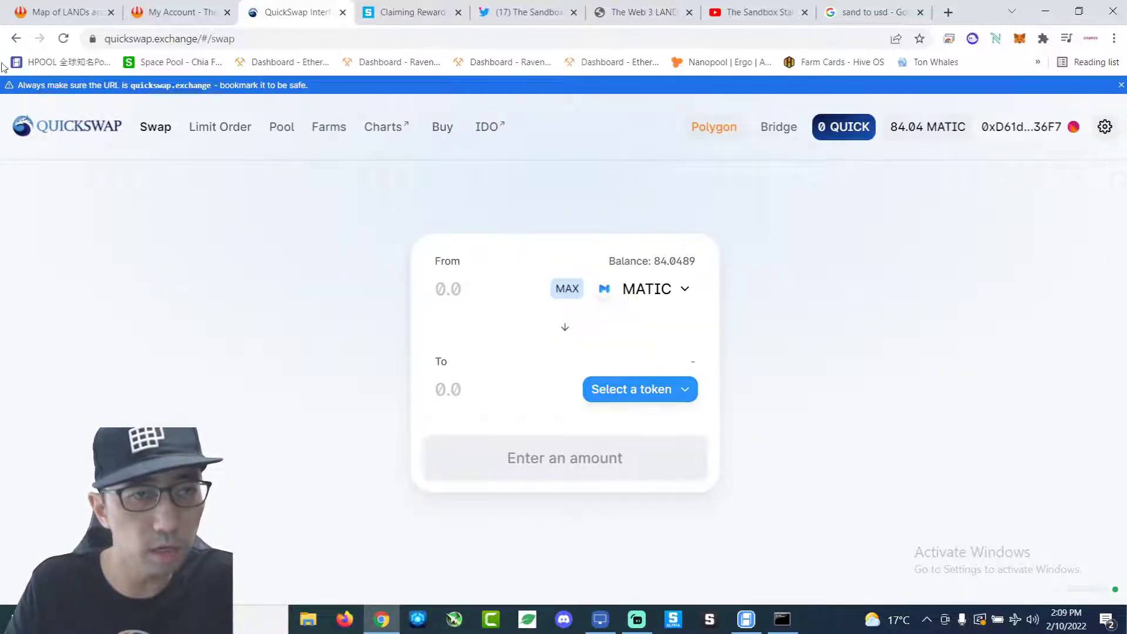
# Expand the MATIC/SAND pool position: 1861 pool tokens, 2905.64 MATIC, 1244.25 SAND, 0.01% share.
pyautogui.click(288, 130)
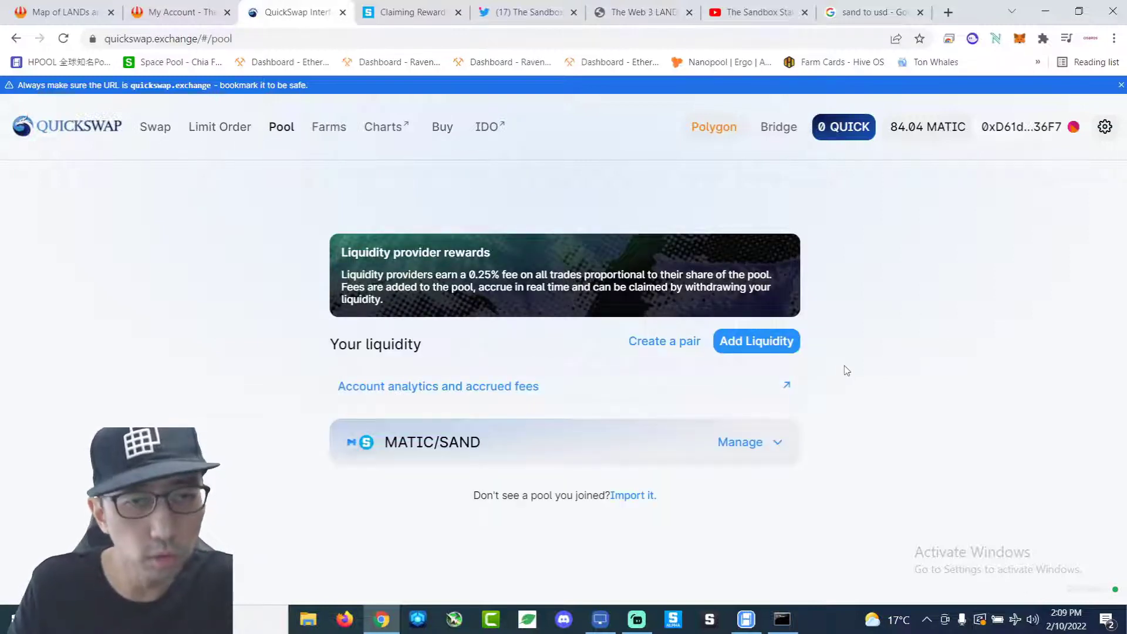
pyautogui.click(741, 443)
pyautogui.scroll(-3, 995, 411)
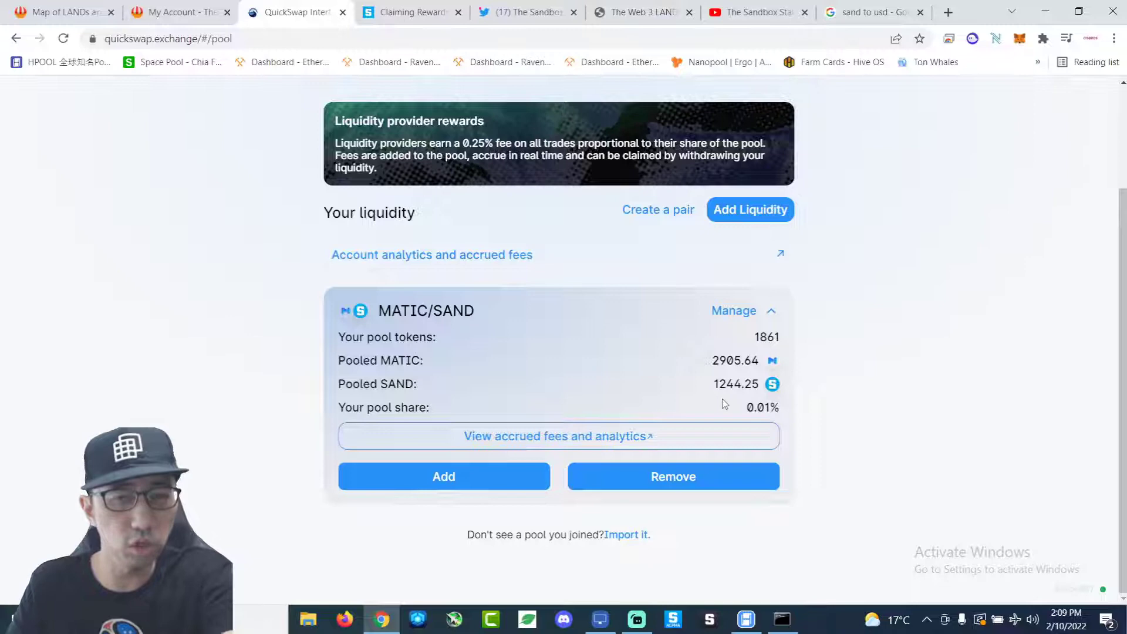
# Remove the MATIC/SAND liquidity at Max (100%), returning 2905.58 MATIC and 1244.28 SAND.
pyautogui.click(659, 486)
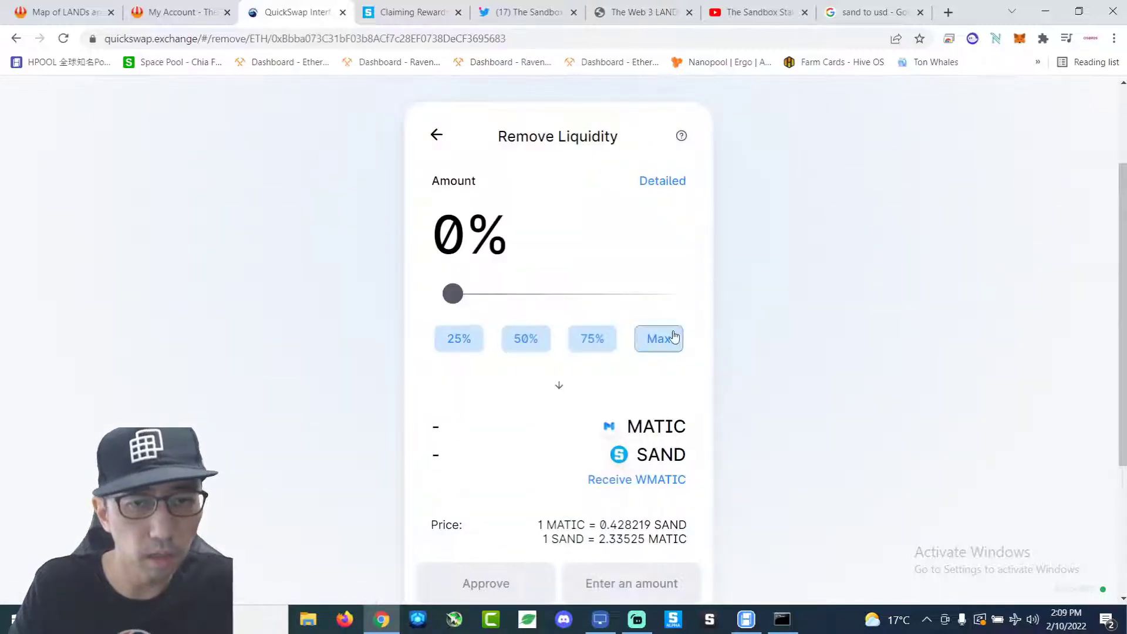
pyautogui.click(669, 341)
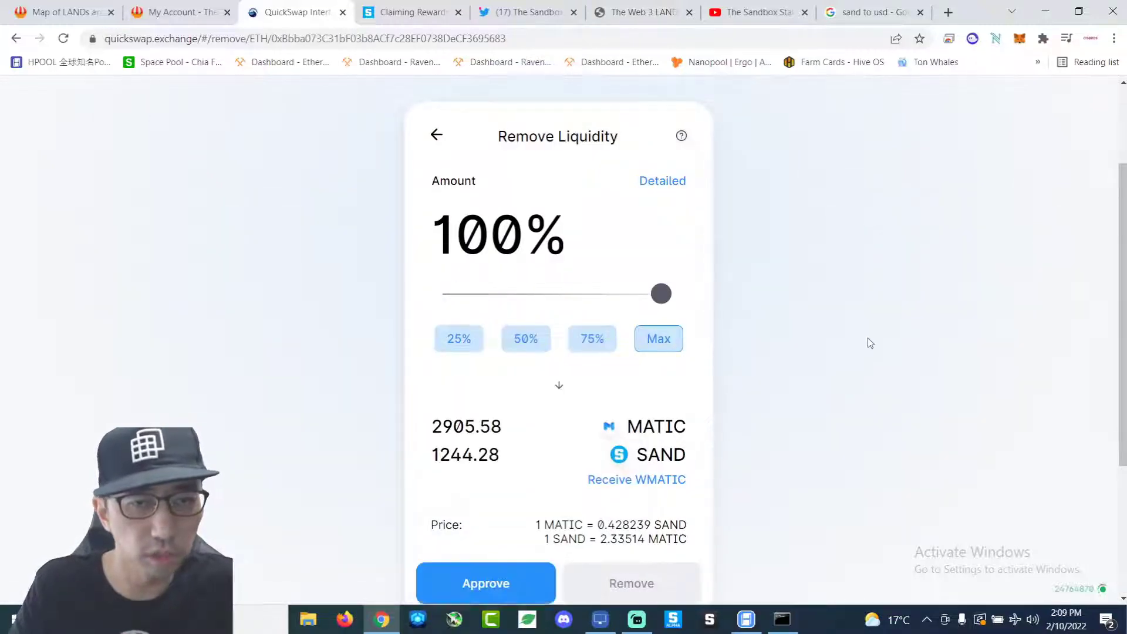
pyautogui.scroll(-4, 869, 342)
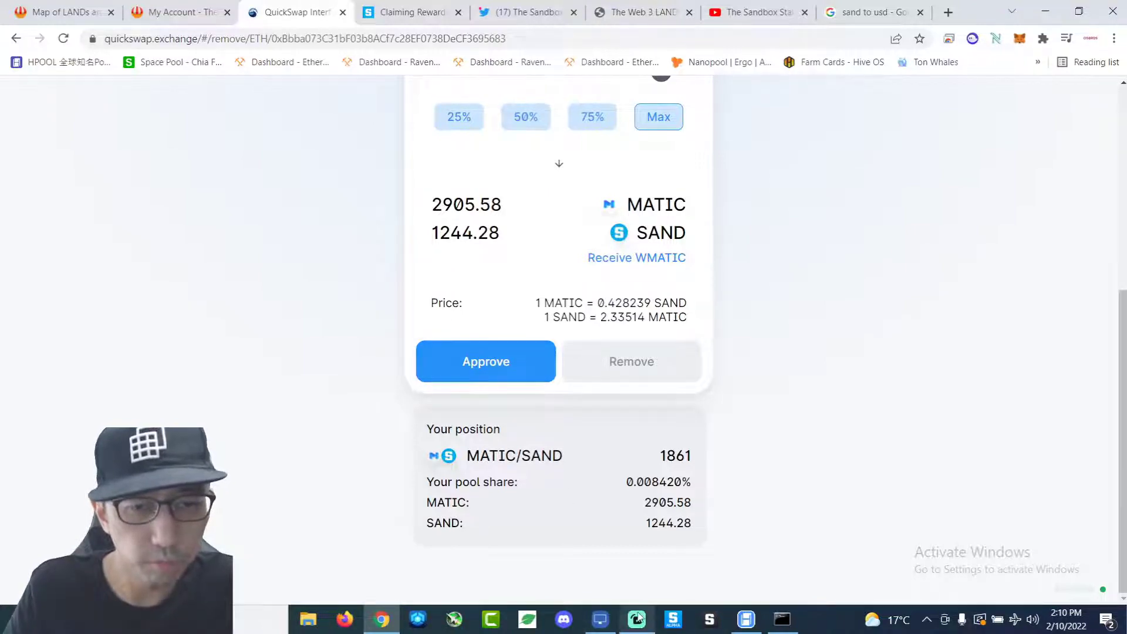
pyautogui.hotkey('alt', 'Tab')
pyautogui.hotkey('alt', 'Tab')
# Approve the pool tokens for removal and sign the request in MetaMask.
pyautogui.click(521, 361)
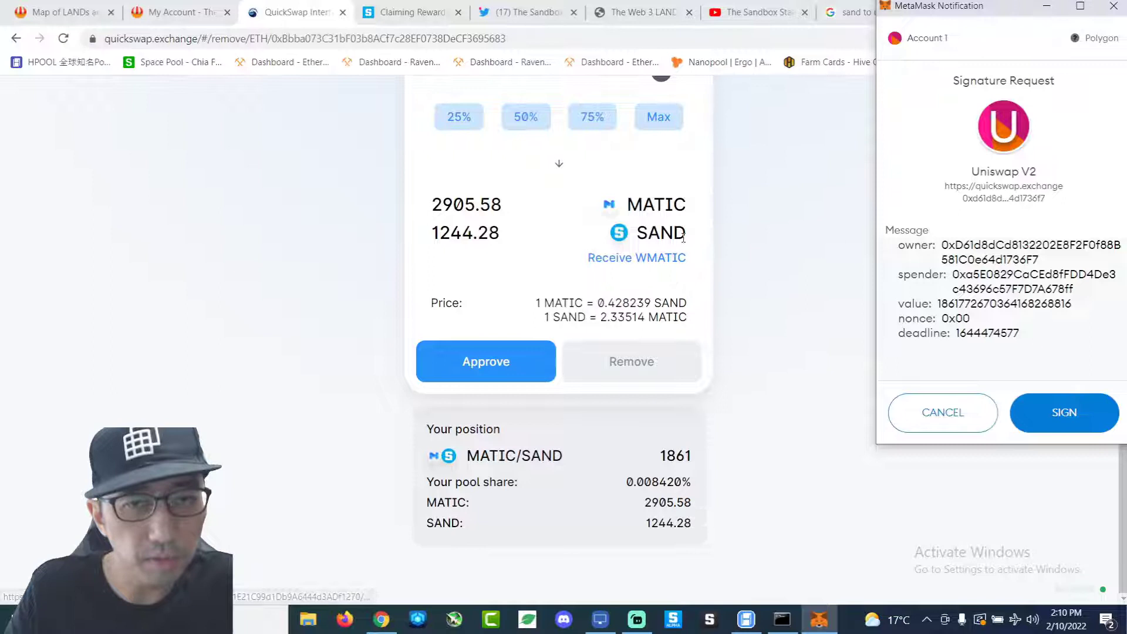
pyautogui.scroll(1, 608, 274)
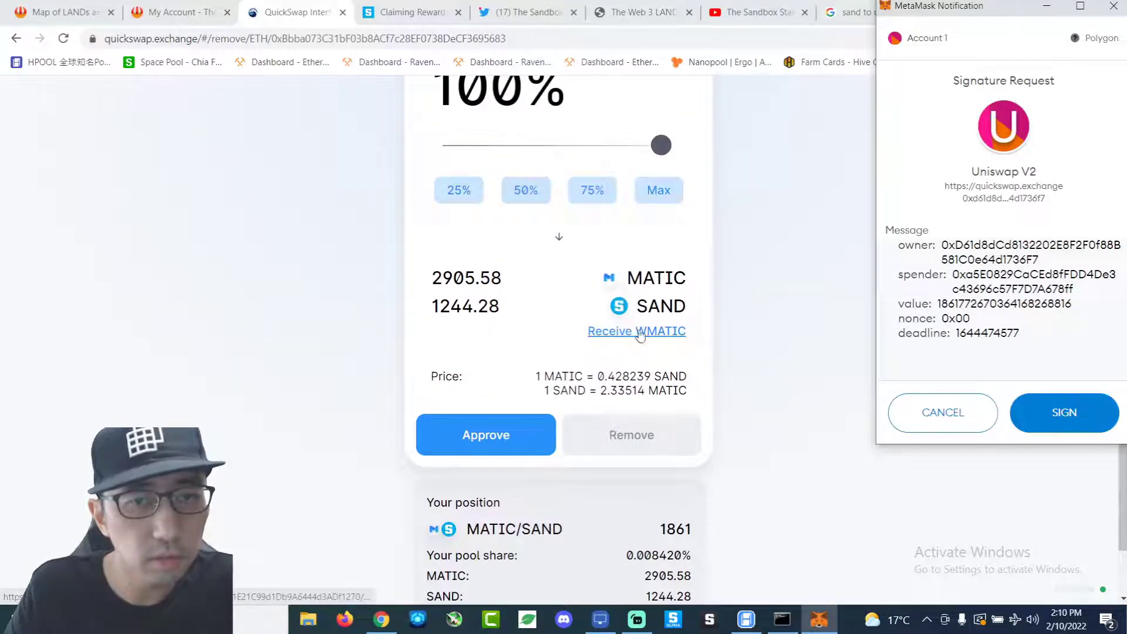
pyautogui.click(1086, 424)
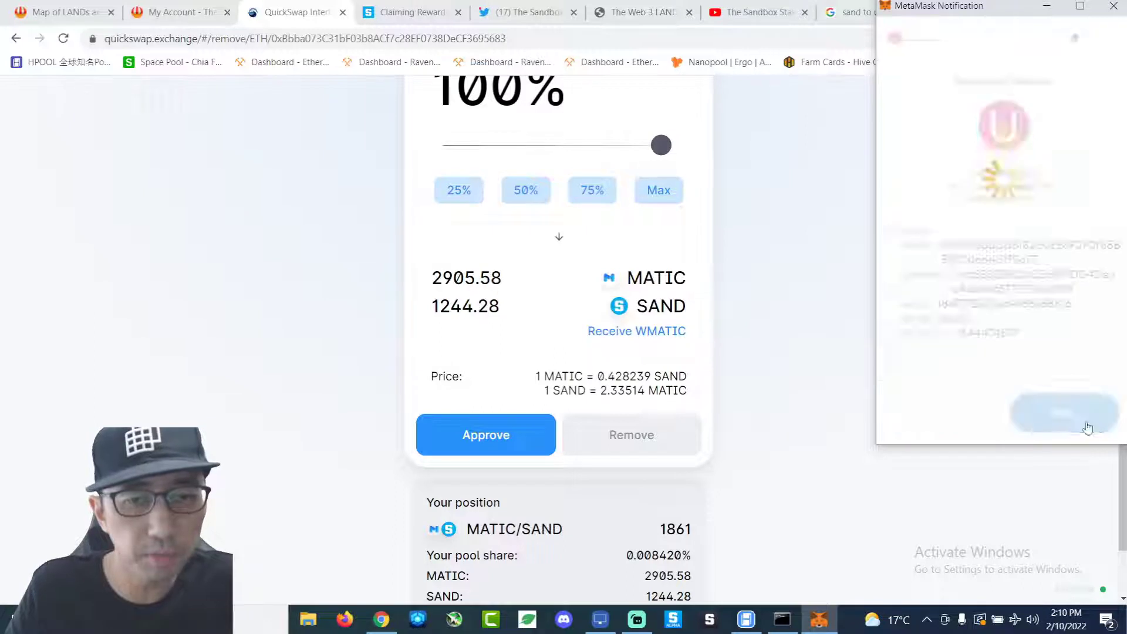
pyautogui.scroll(-1, 918, 374)
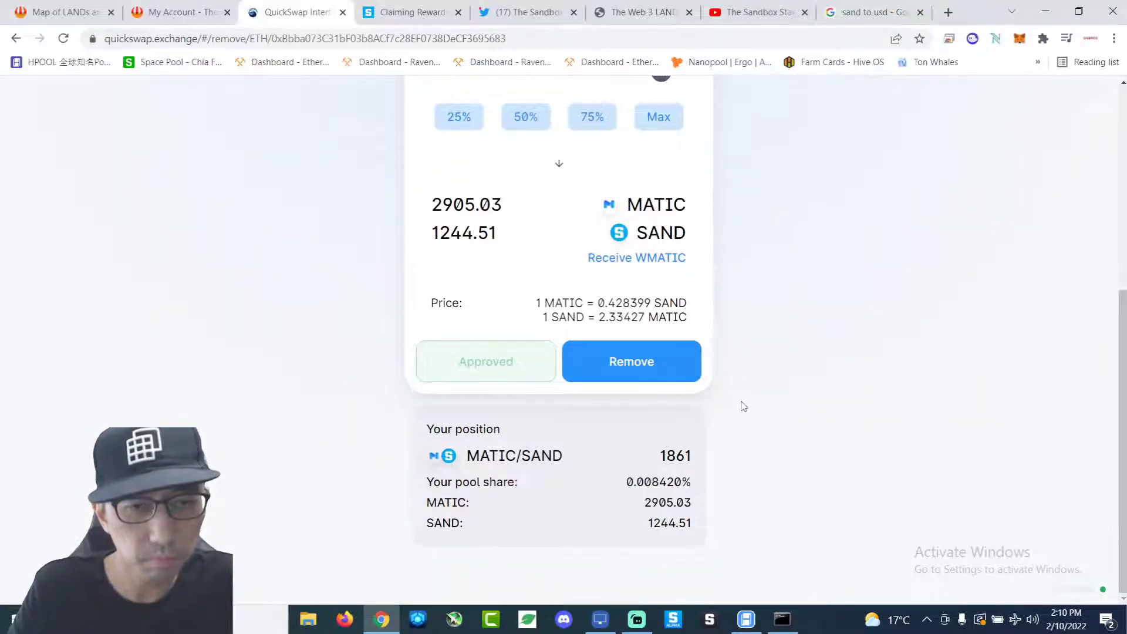
pyautogui.scroll(3, 815, 465)
pyautogui.scroll(-3, 798, 454)
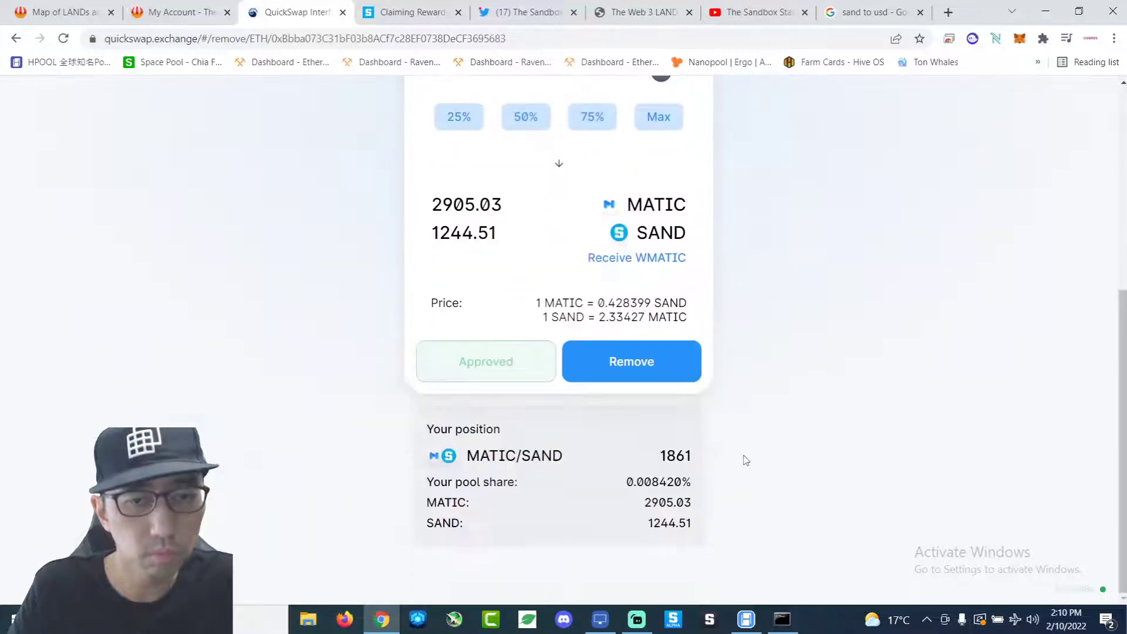
pyautogui.scroll(2, 790, 390)
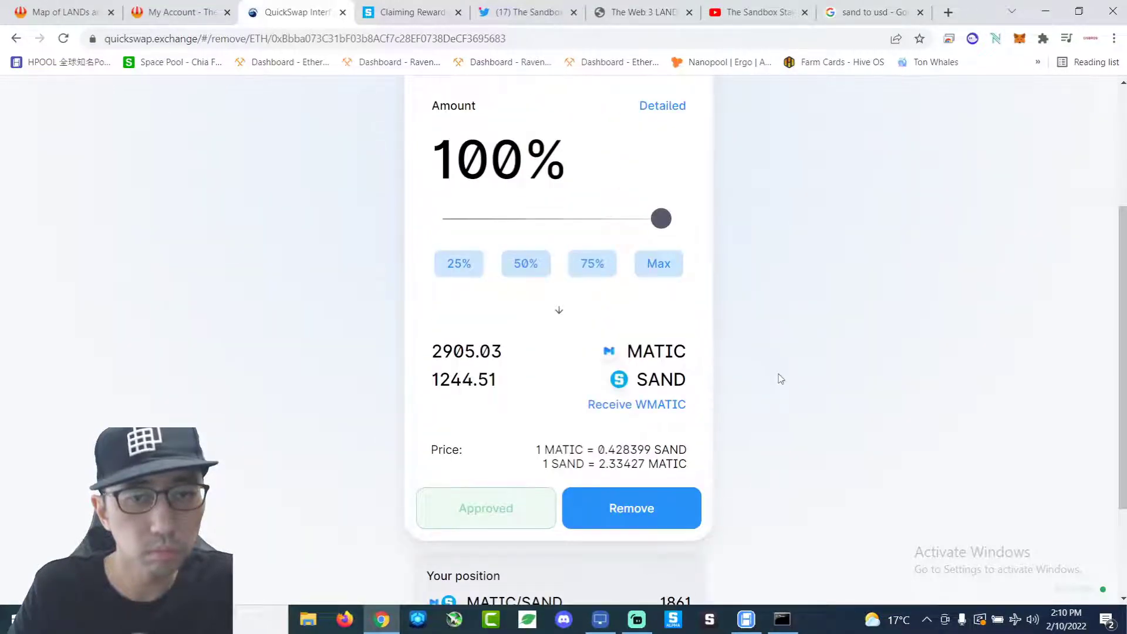
pyautogui.scroll(-2, 722, 439)
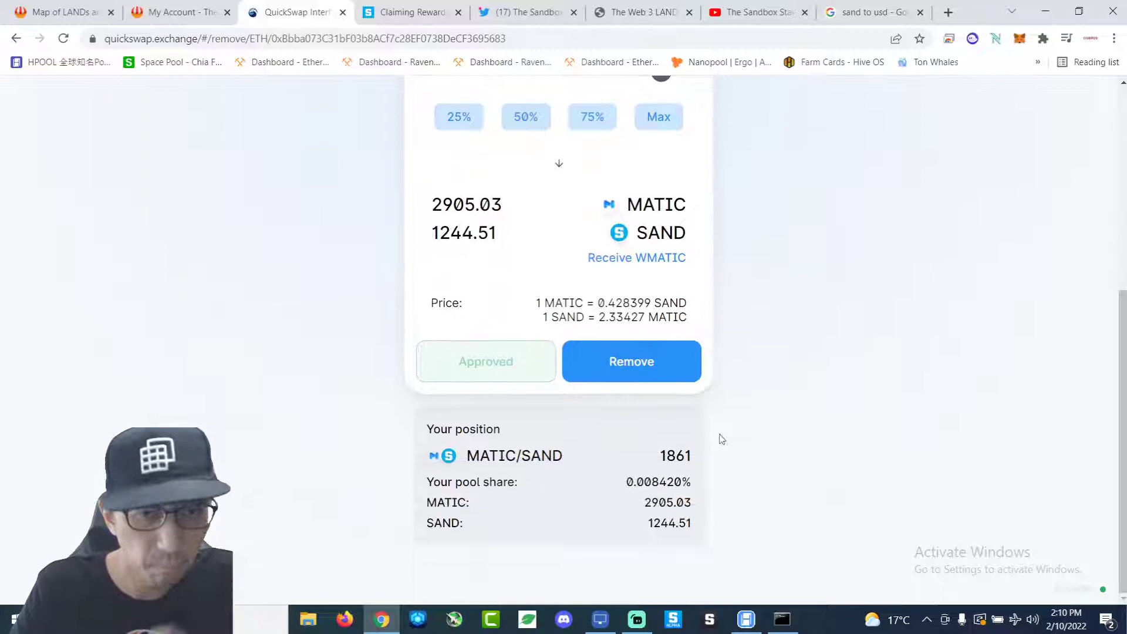
# Check the token balances in the MetaMask wallet, then close it.
pyautogui.click(1020, 39)
pyautogui.scroll(-3, 893, 305)
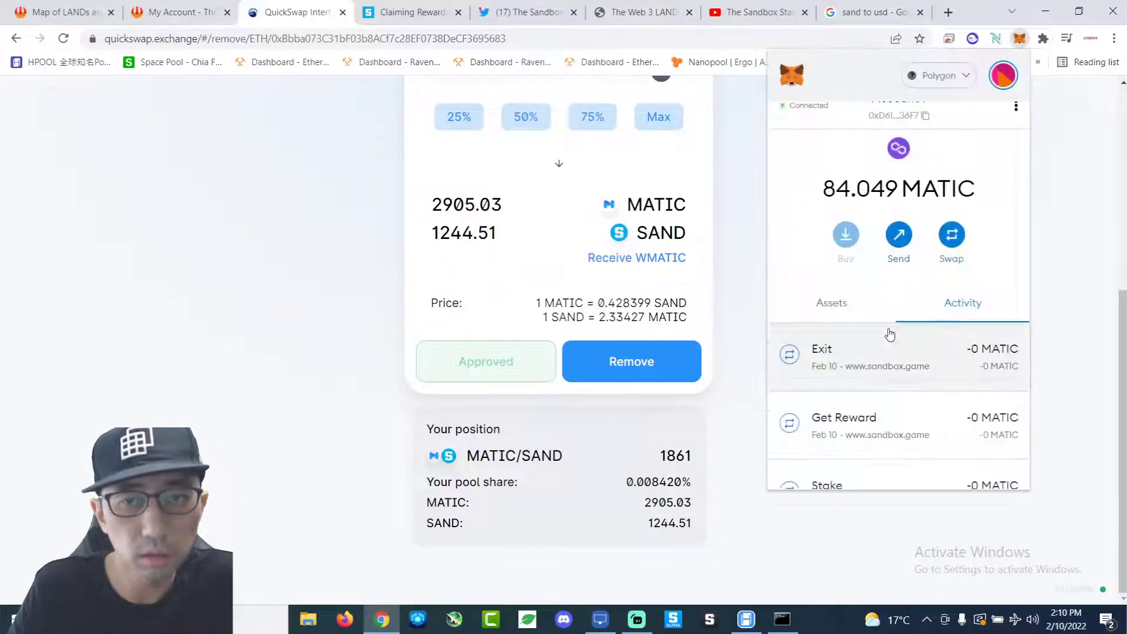
pyautogui.scroll(3, 864, 352)
pyautogui.click(820, 324)
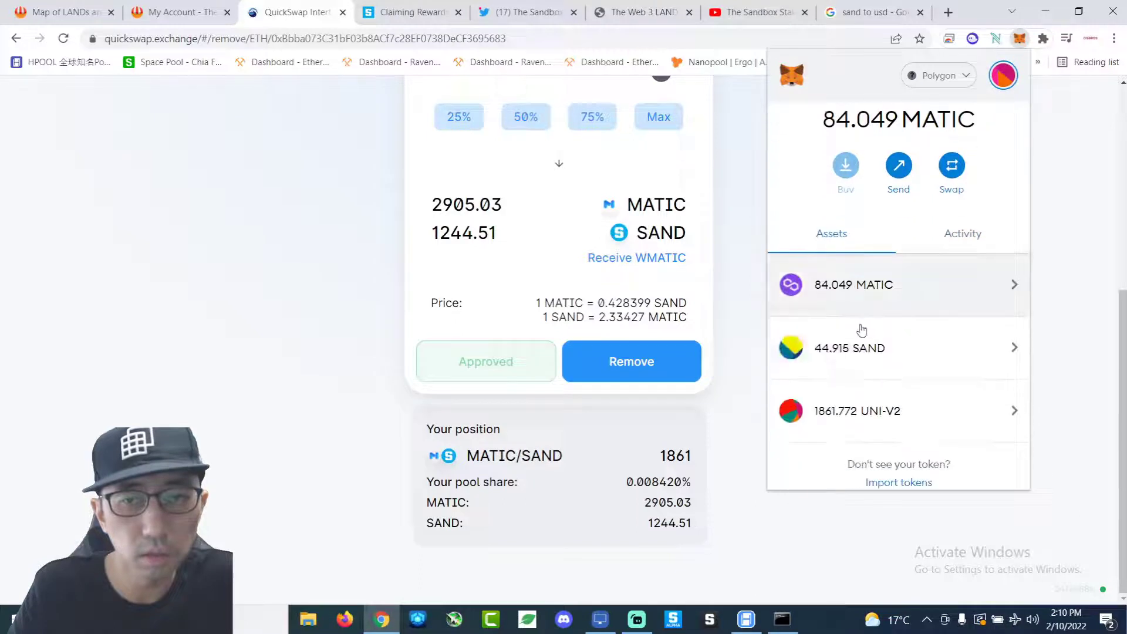
pyautogui.scroll(-1, 939, 353)
pyautogui.click(742, 330)
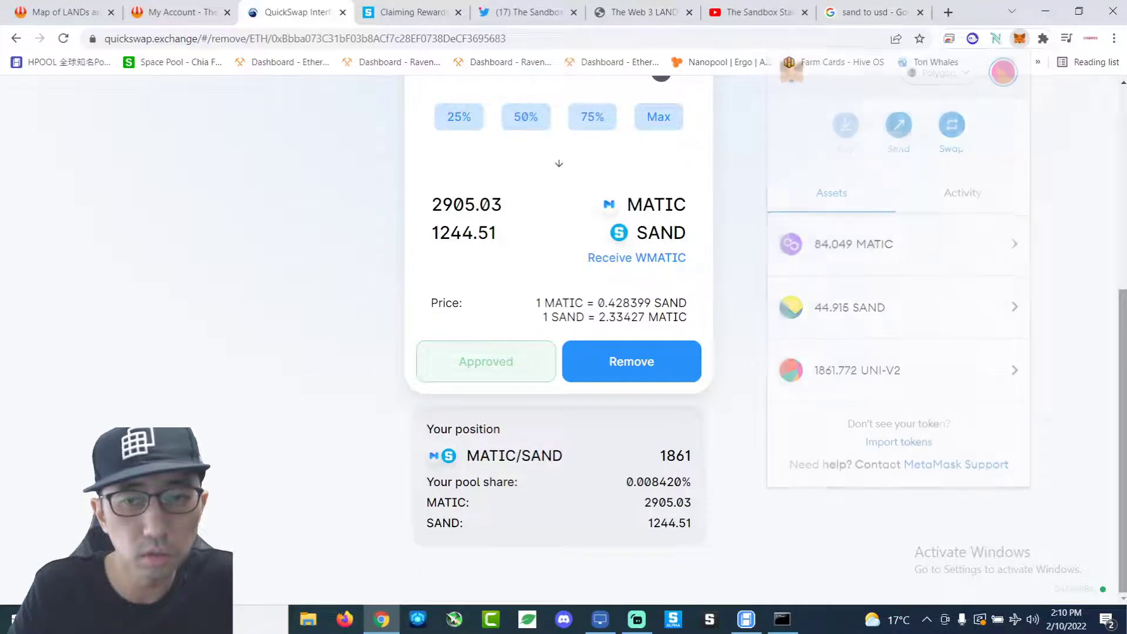
# Confirm removing 2904.61 MATIC and 1244.69 SAND, and copy the 0.00056797 MATIC fee.
pyautogui.click(673, 381)
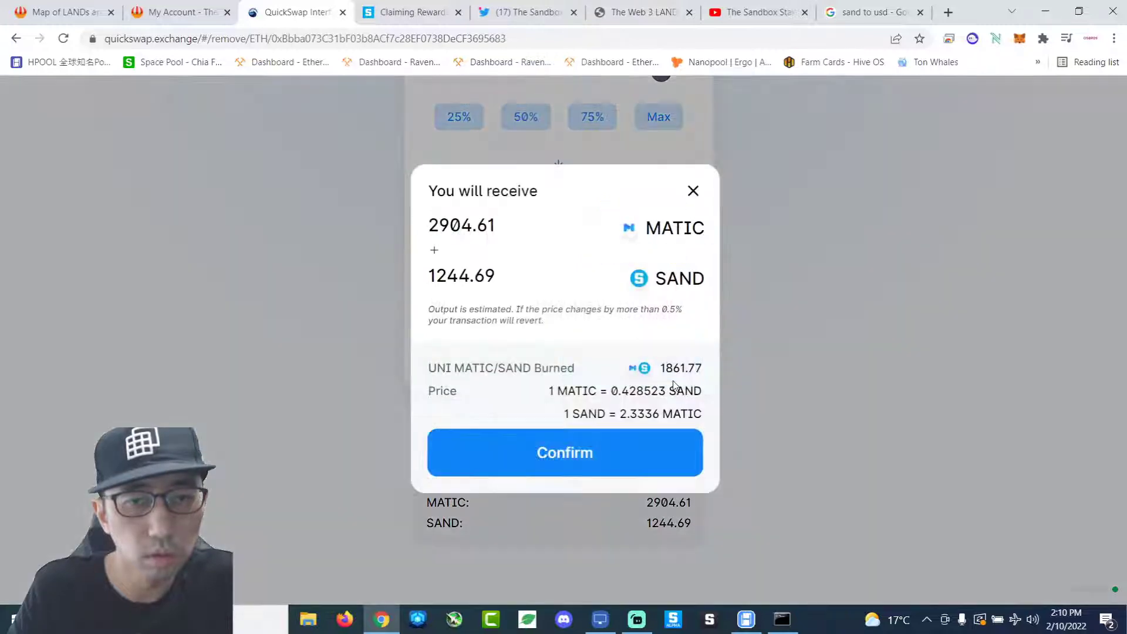
pyautogui.click(635, 449)
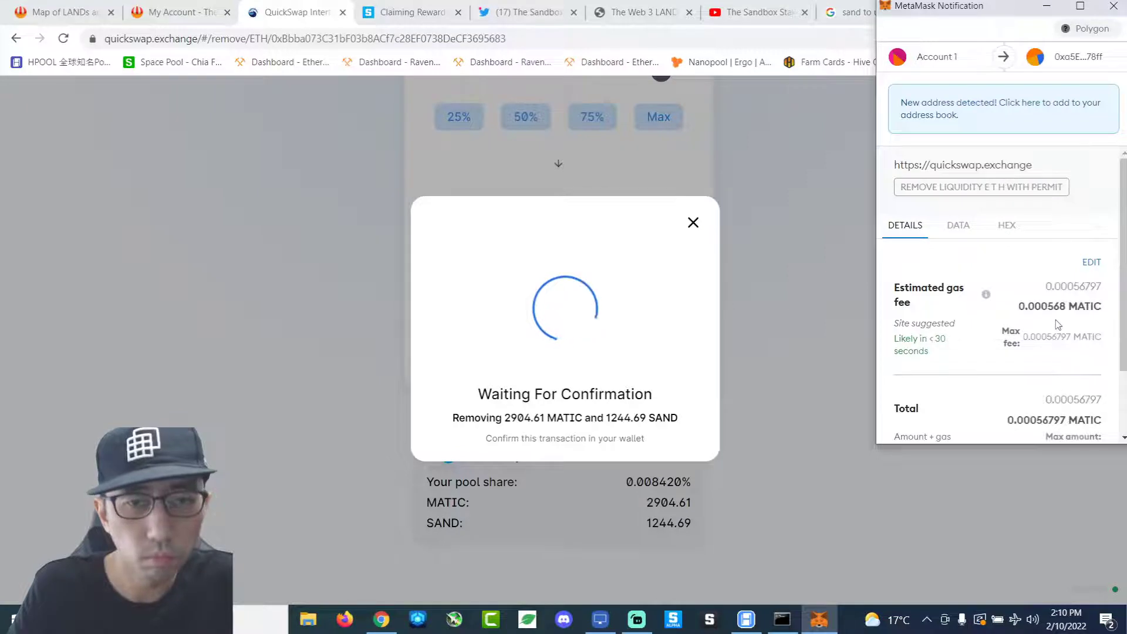
pyautogui.scroll(-3, 1054, 323)
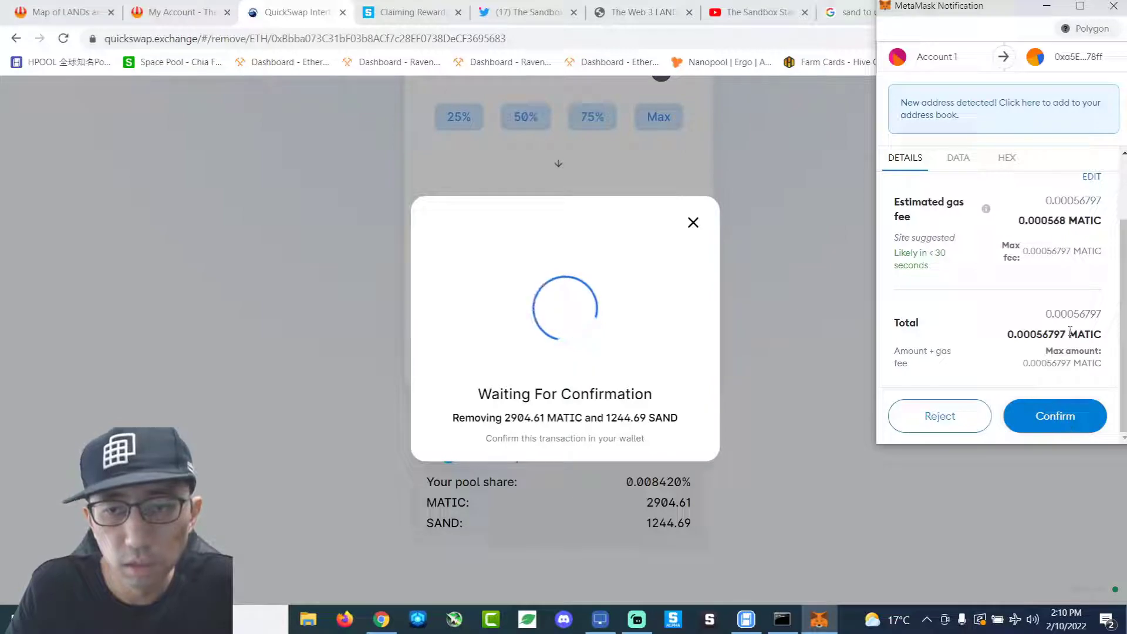
pyautogui.doubleClick(1037, 334)
pyautogui.hotkey('ctrl', 'c')
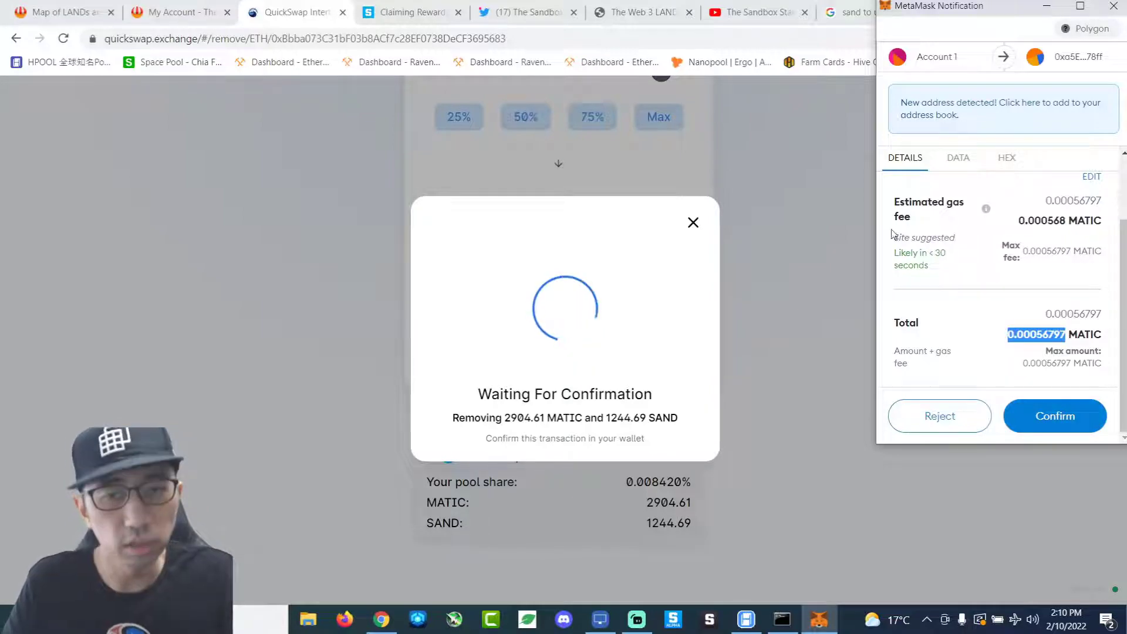
pyautogui.click(940, 416)
# Search the web for '0.00056797 MATIC TO USD' in a new tab.
pyautogui.hotkey('ctrl', 't')
pyautogui.hotkey('ctrl', 'v')
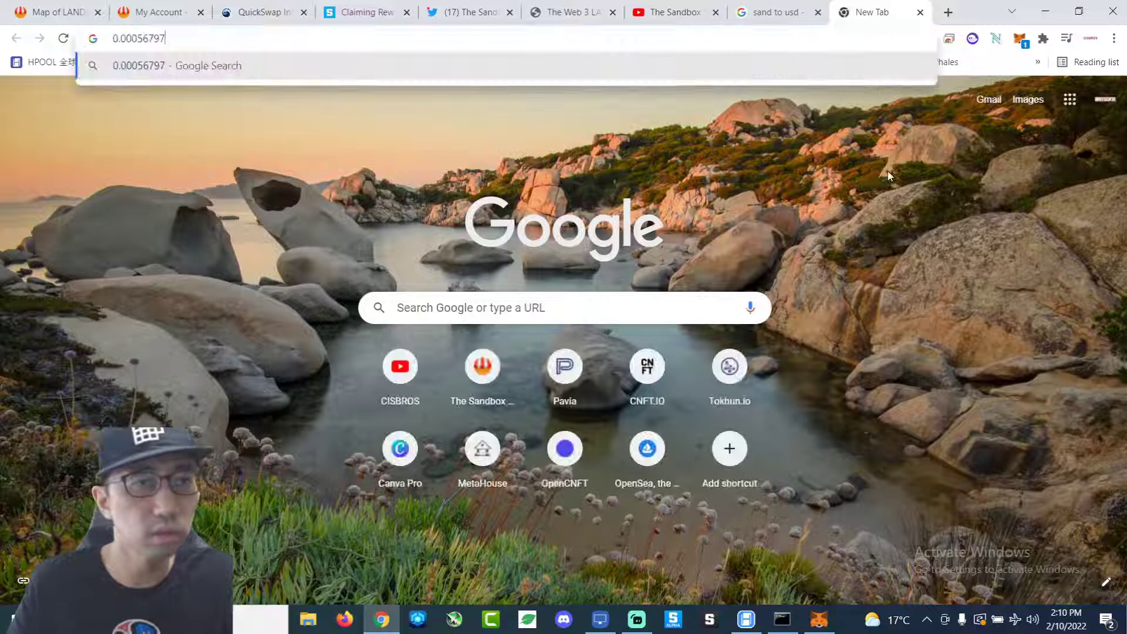
pyautogui.write('MATIC TO USD')
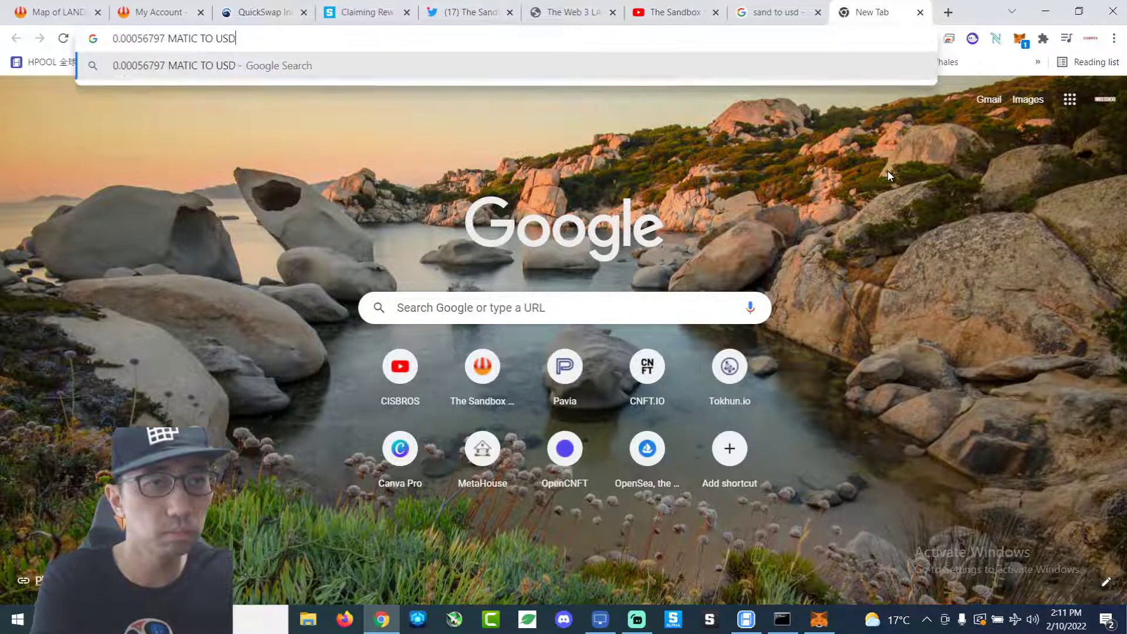
pyautogui.press('Return')
pyautogui.scroll(-2, 278, 359)
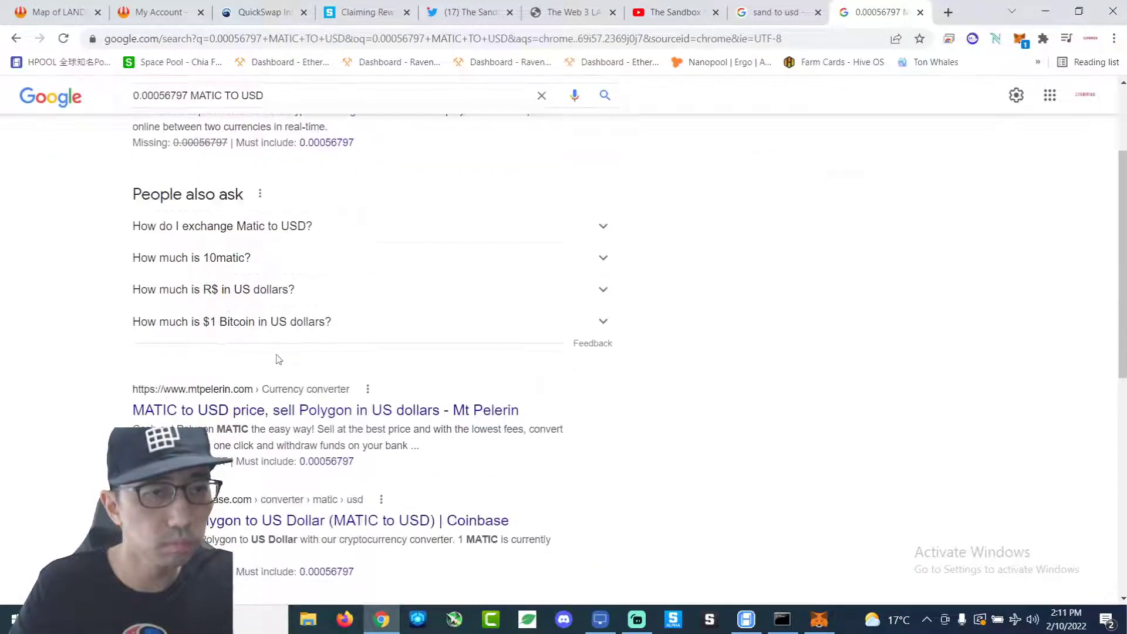
pyautogui.scroll(3, 274, 205)
# Convert 0.00056797 MATIC to 0.001125 USD on CoinMarketCap, then reopen the pending MetaMask request.
pyautogui.click(309, 241)
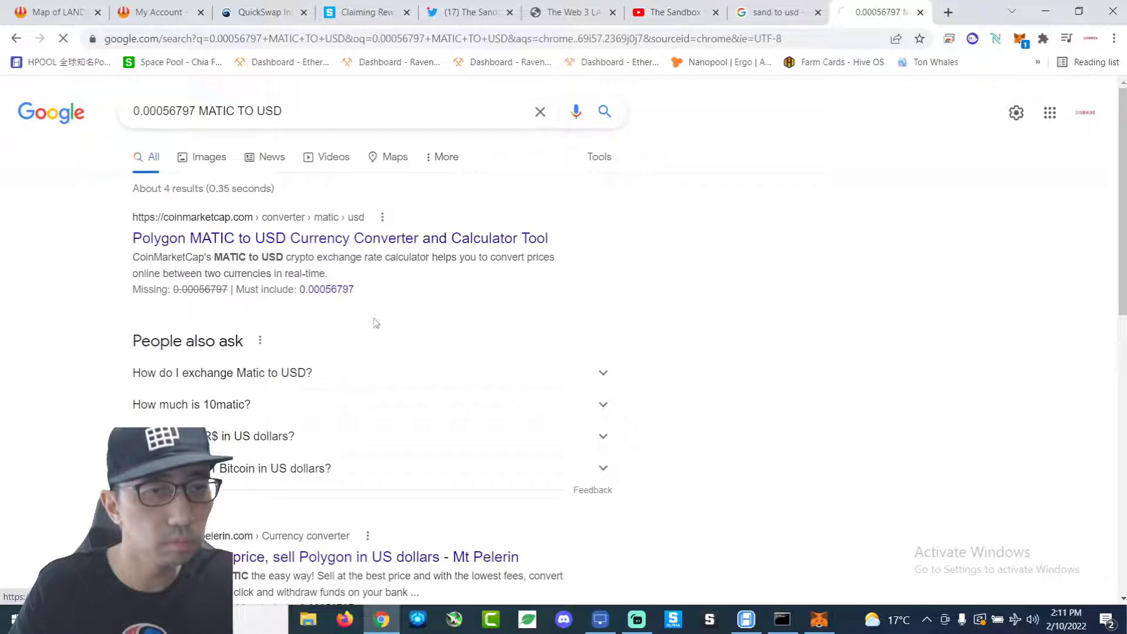
pyautogui.click(407, 384)
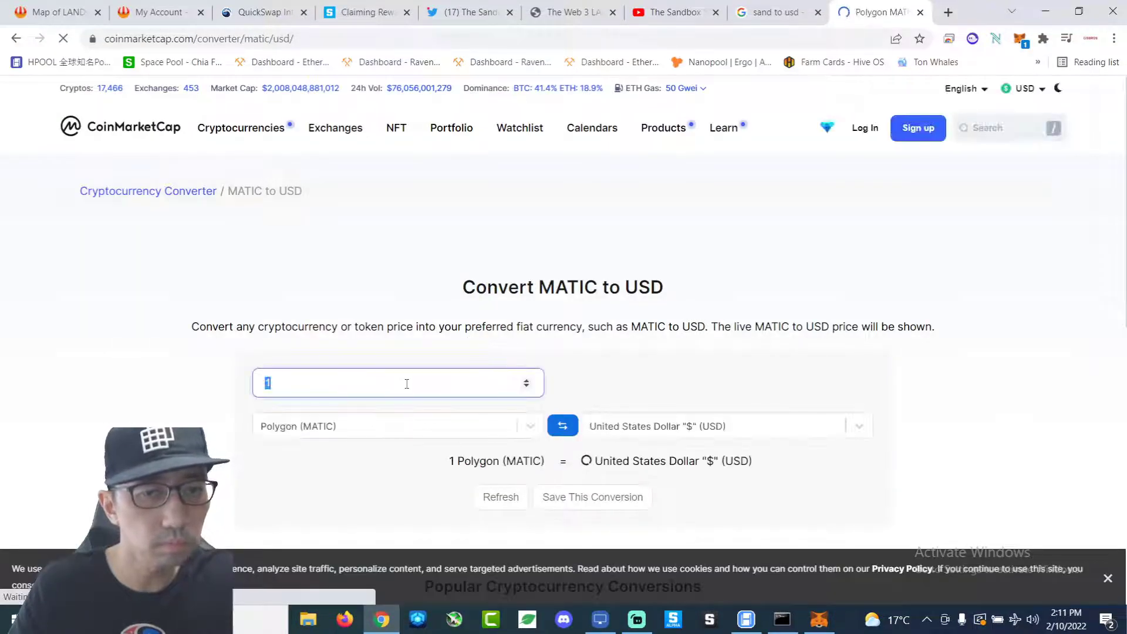
pyautogui.hotkey('ctrl', 'v')
pyautogui.click(1015, 408)
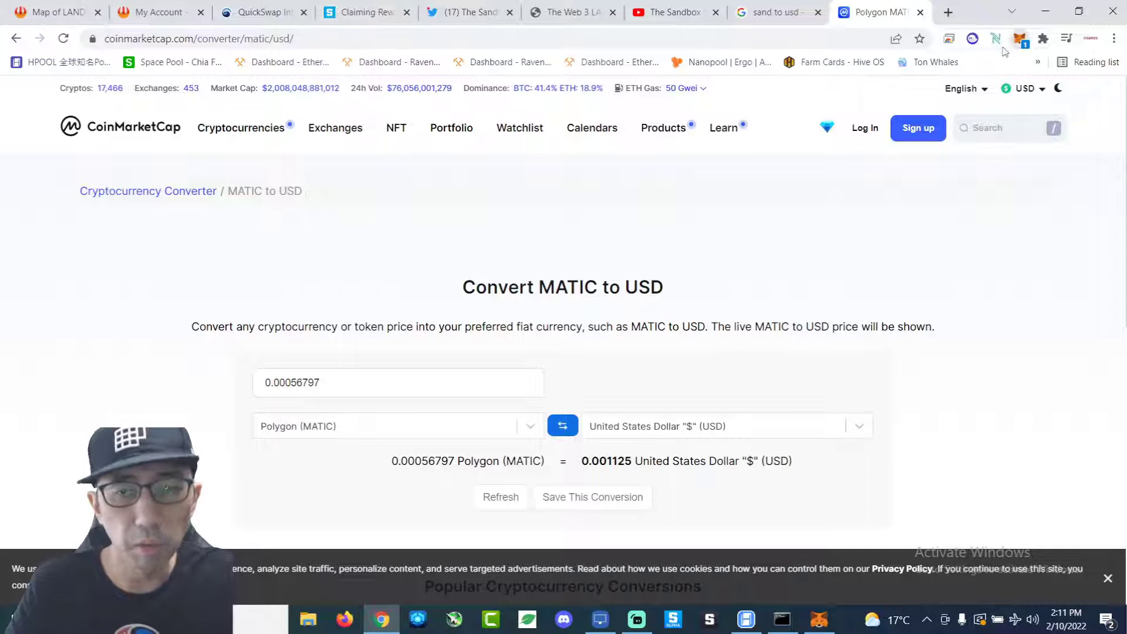
pyautogui.click(1020, 38)
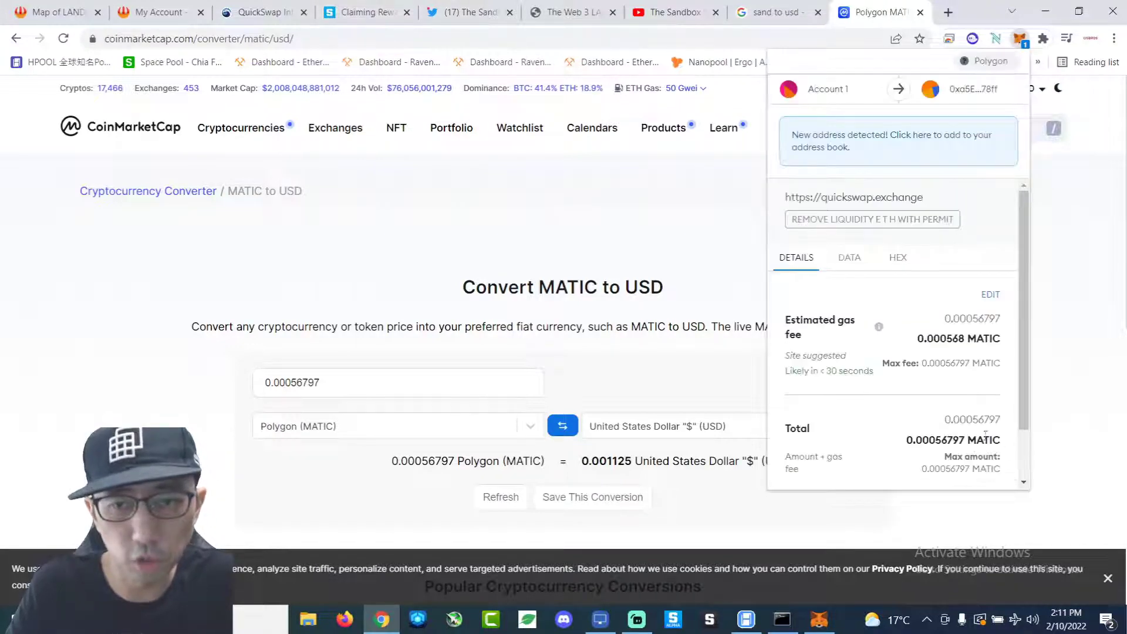
# Confirm the QuickSwap Remove Liquidity transaction in MetaMask so it appears in Activity.
pyautogui.click(993, 448)
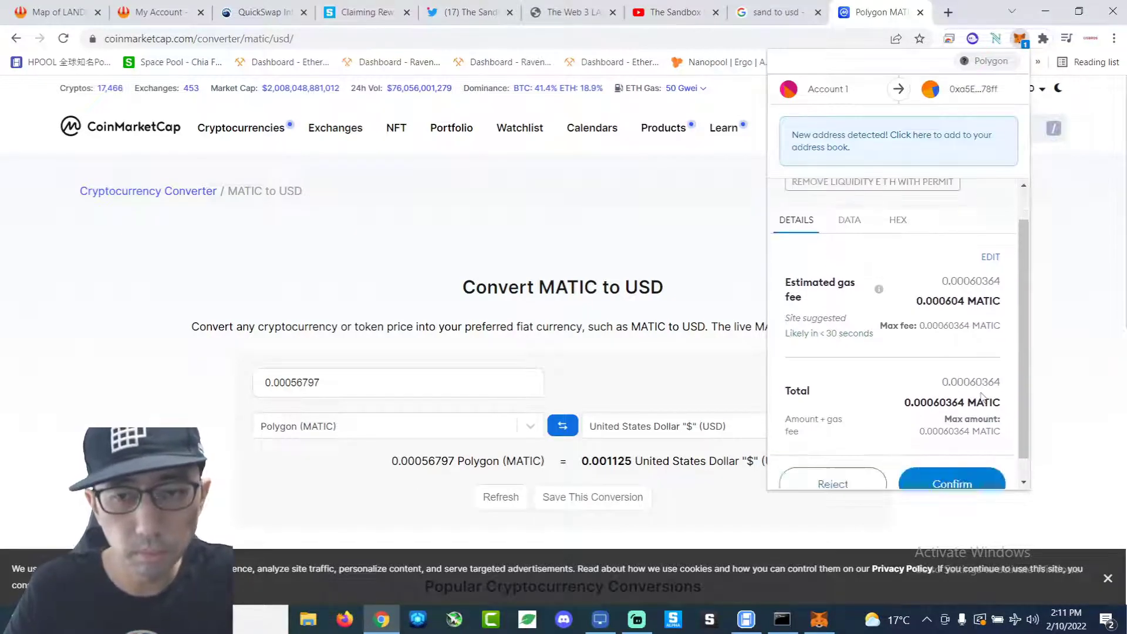
pyautogui.click(961, 463)
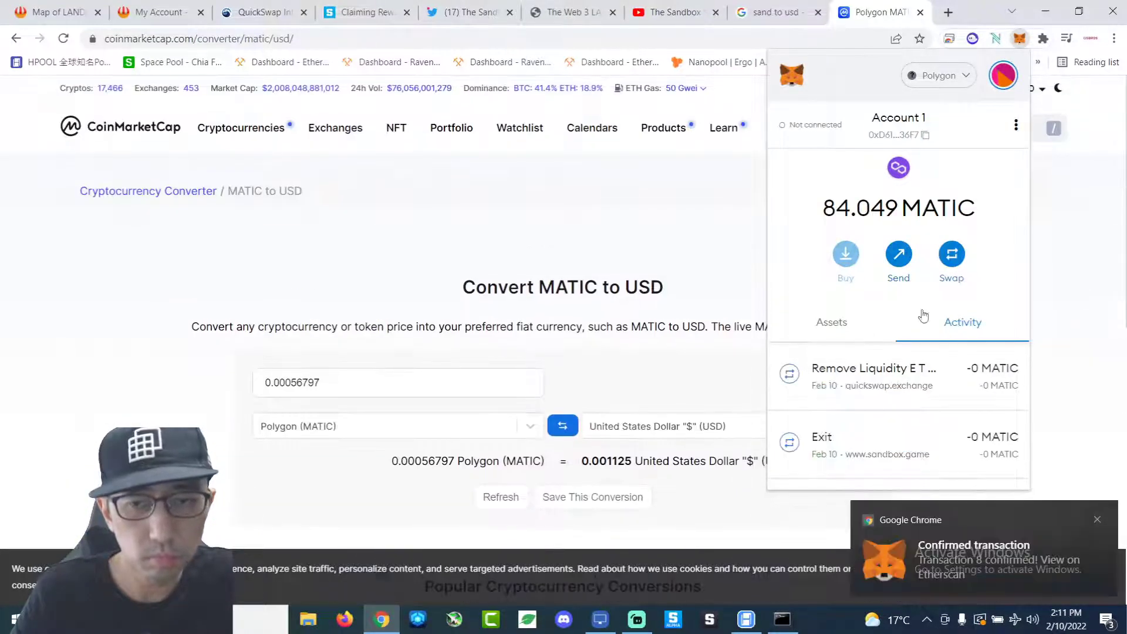
# Switch between MetaMask's Assets and Activity tabs to review token balances.
pyautogui.click(847, 325)
pyautogui.scroll(-2, 866, 335)
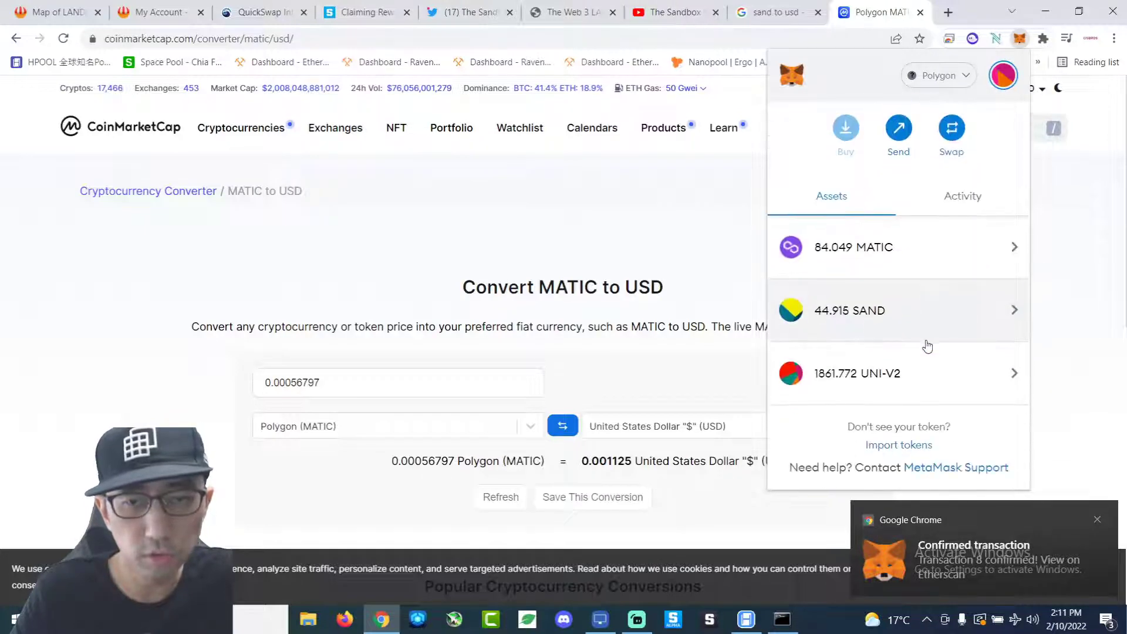
pyautogui.scroll(3, 926, 343)
pyautogui.click(961, 326)
pyautogui.click(807, 328)
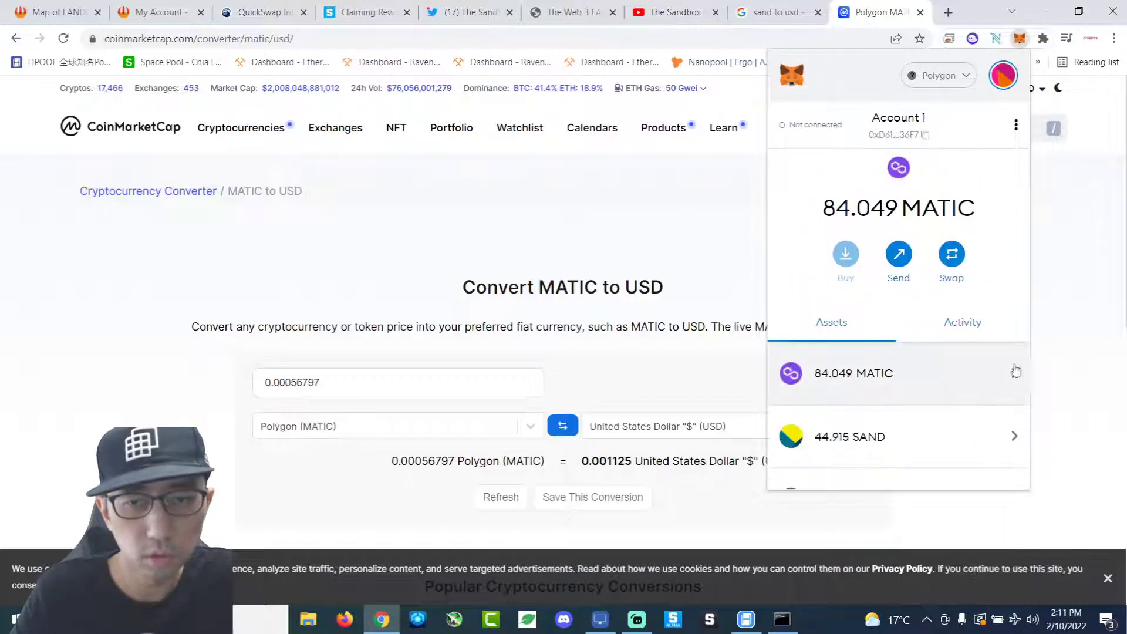
pyautogui.scroll(-2, 1015, 372)
pyautogui.click(959, 327)
pyautogui.click(850, 326)
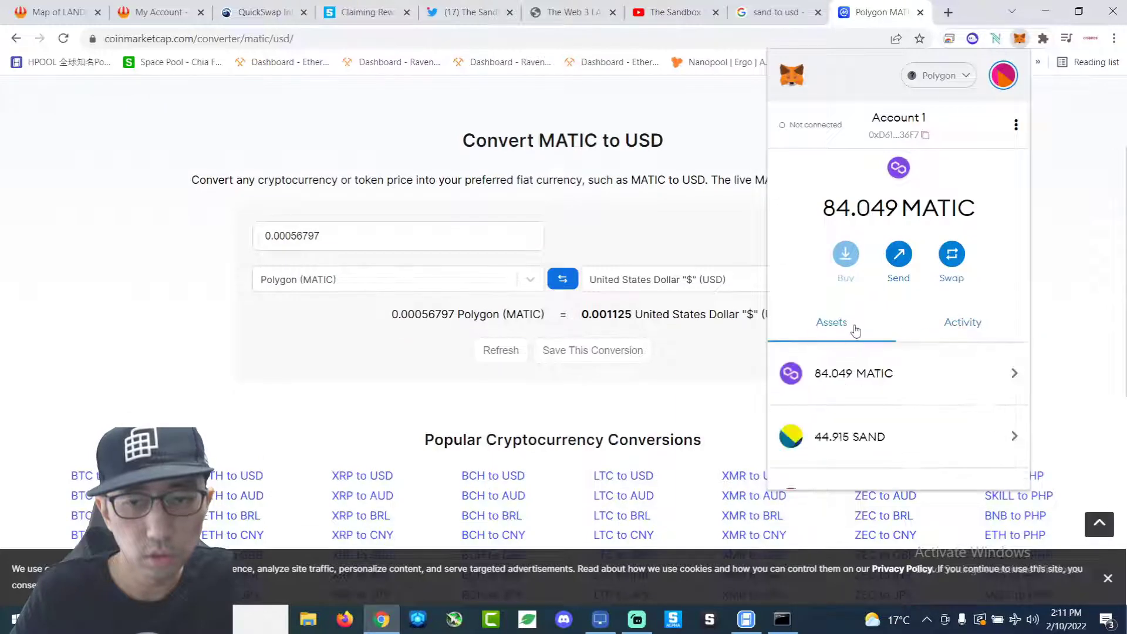
pyautogui.scroll(-2, 856, 332)
# Check SAND details and dismiss the Not connected notice: 2987.13 MATIC, 1290.271 SAND, 0 UNI-V2.
pyautogui.click(856, 320)
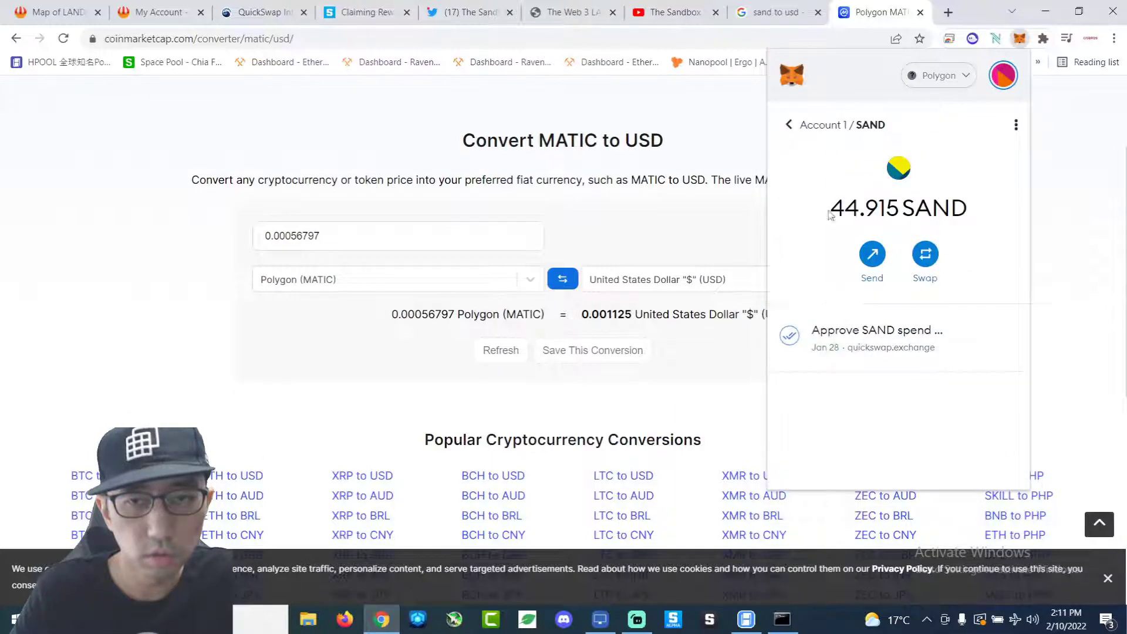
pyautogui.click(790, 125)
pyautogui.click(789, 125)
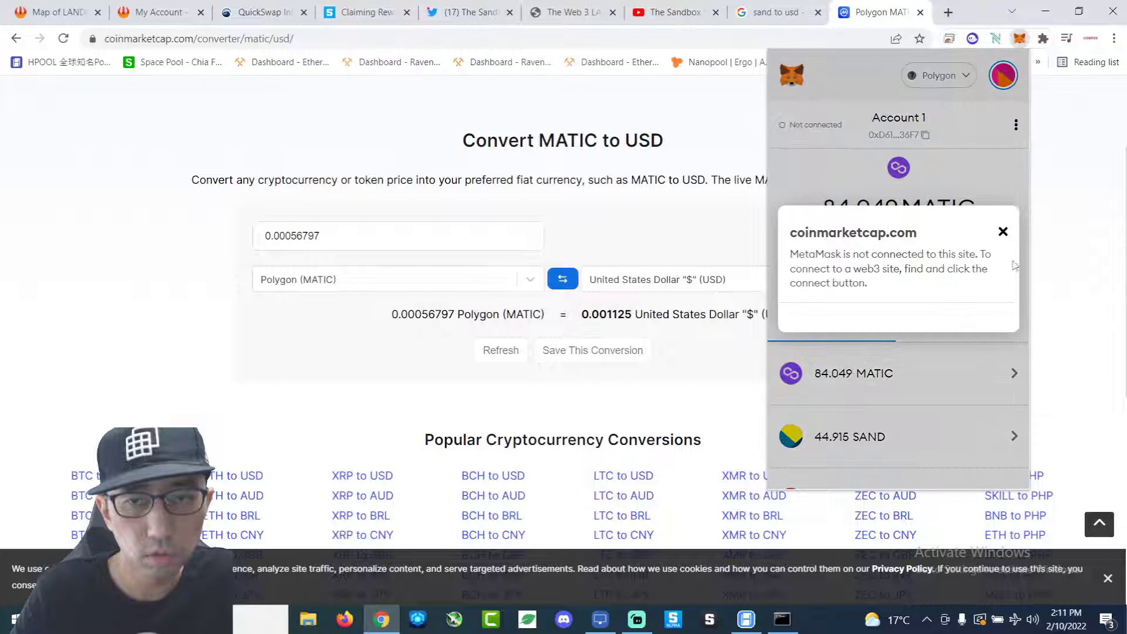
pyautogui.click(1003, 231)
pyautogui.scroll(-2, 1052, 292)
pyautogui.scroll(-2, 907, 422)
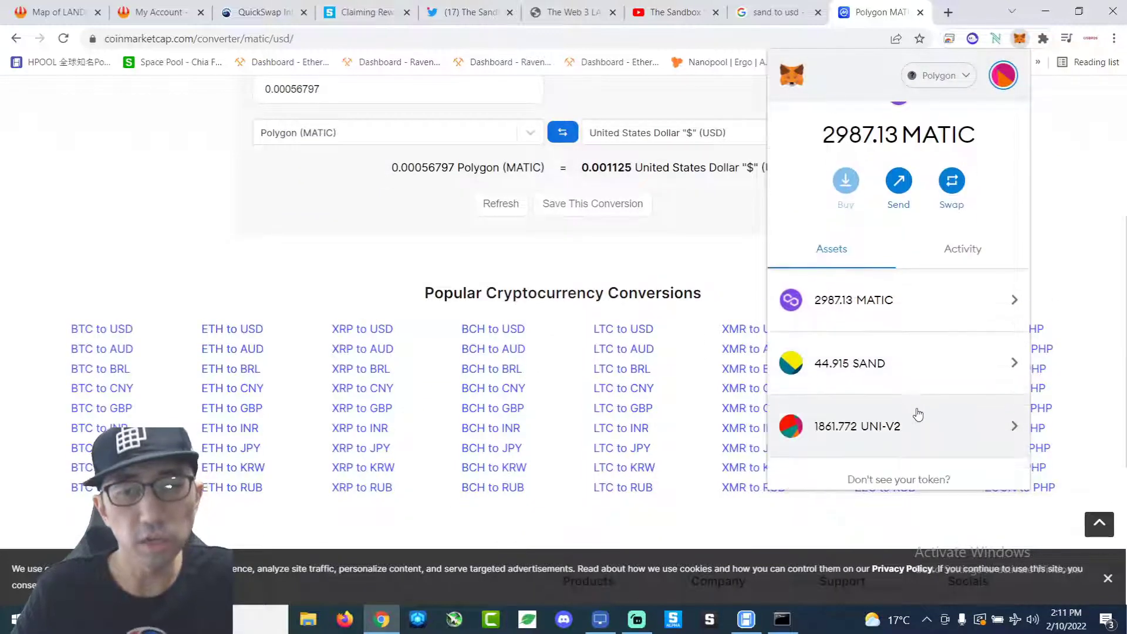
pyautogui.click(907, 357)
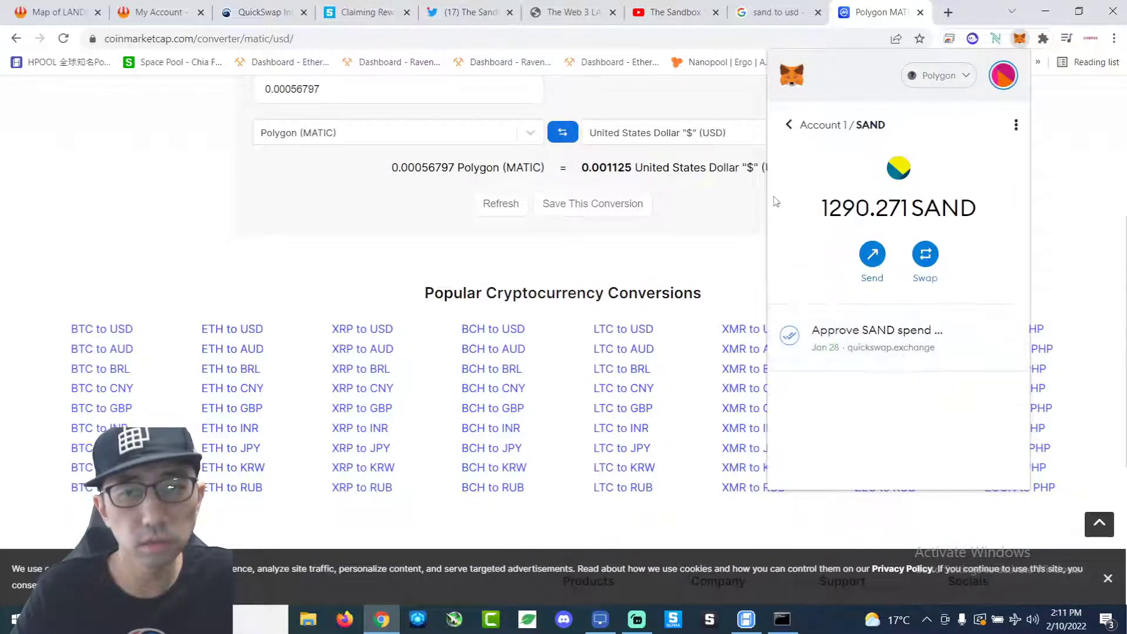
pyautogui.click(787, 126)
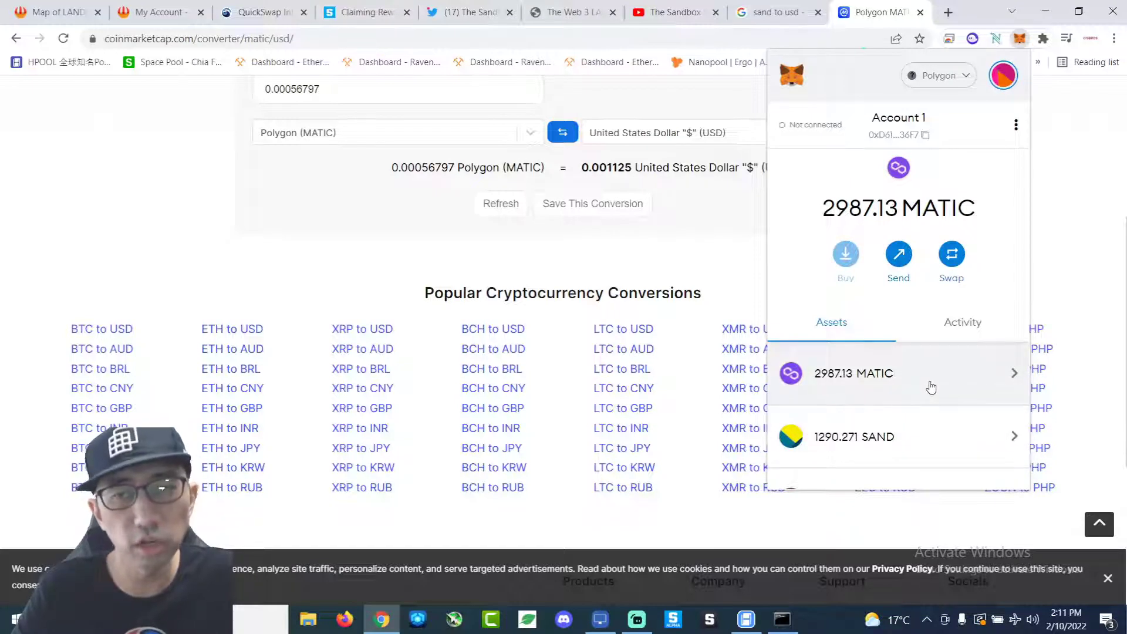
pyautogui.scroll(-1, 925, 383)
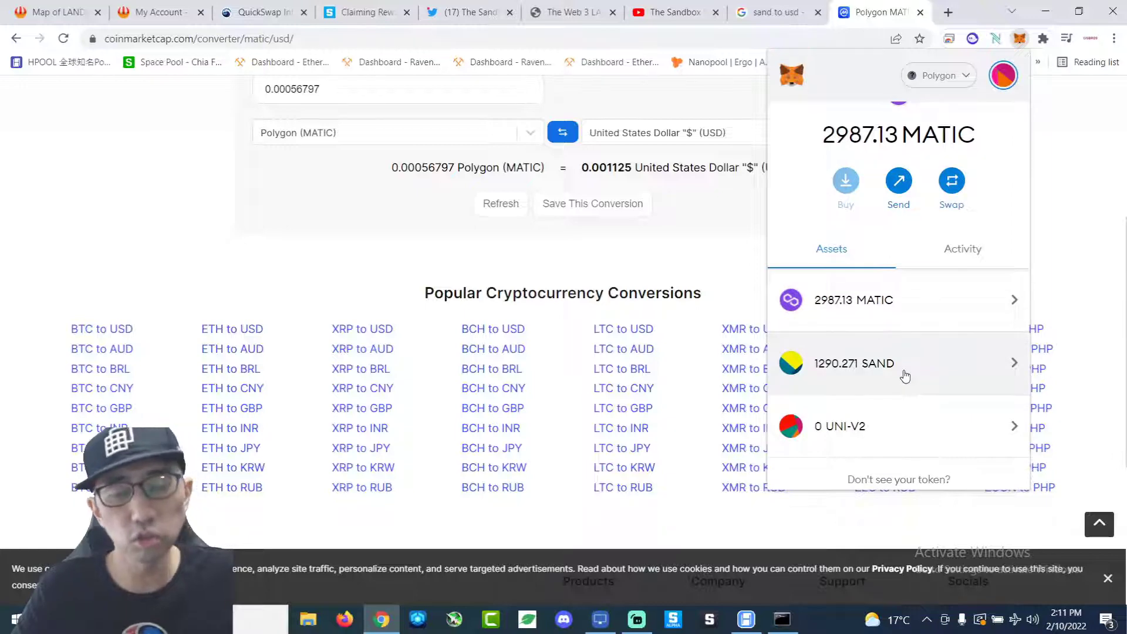
pyautogui.scroll(2, 1045, 375)
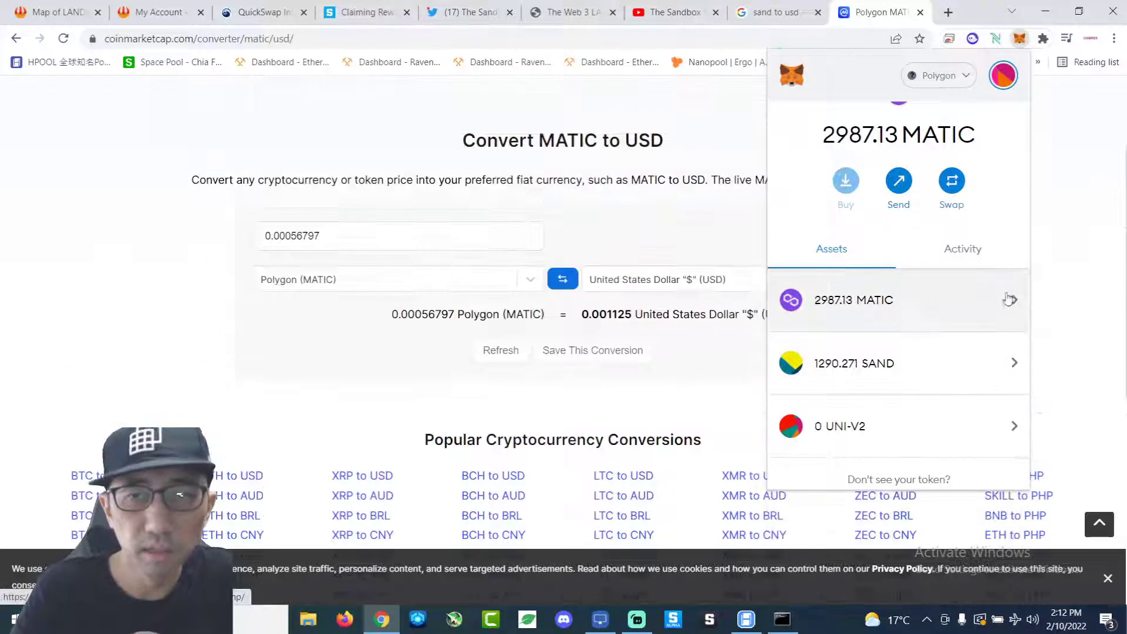
pyautogui.click(936, 75)
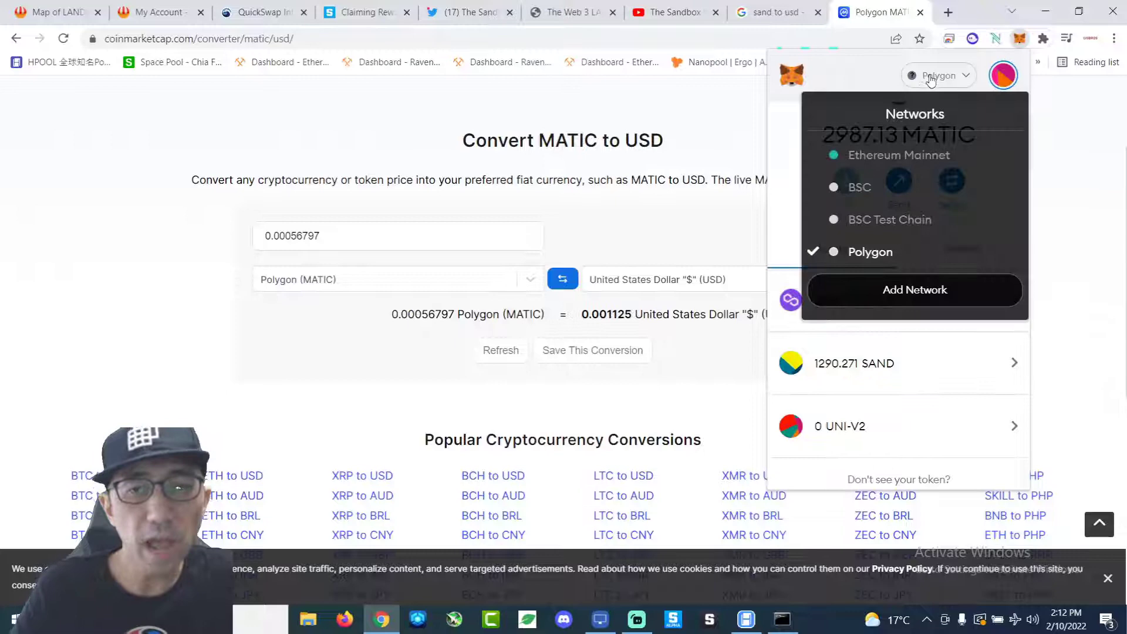
pyautogui.click(1099, 317)
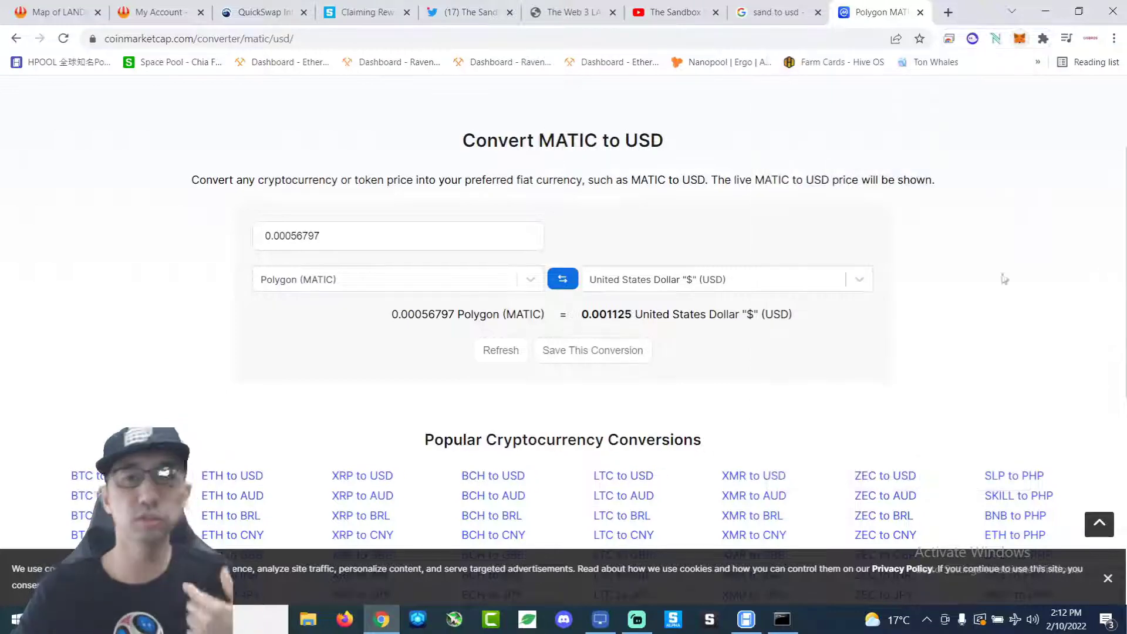
pyautogui.click(972, 38)
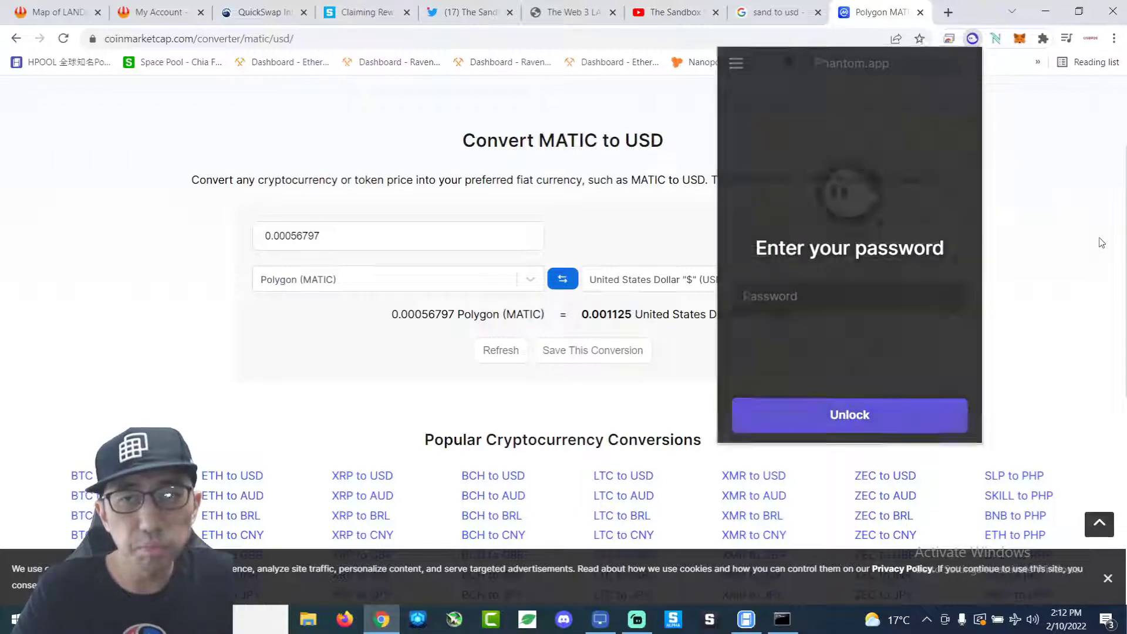
pyautogui.click(1101, 241)
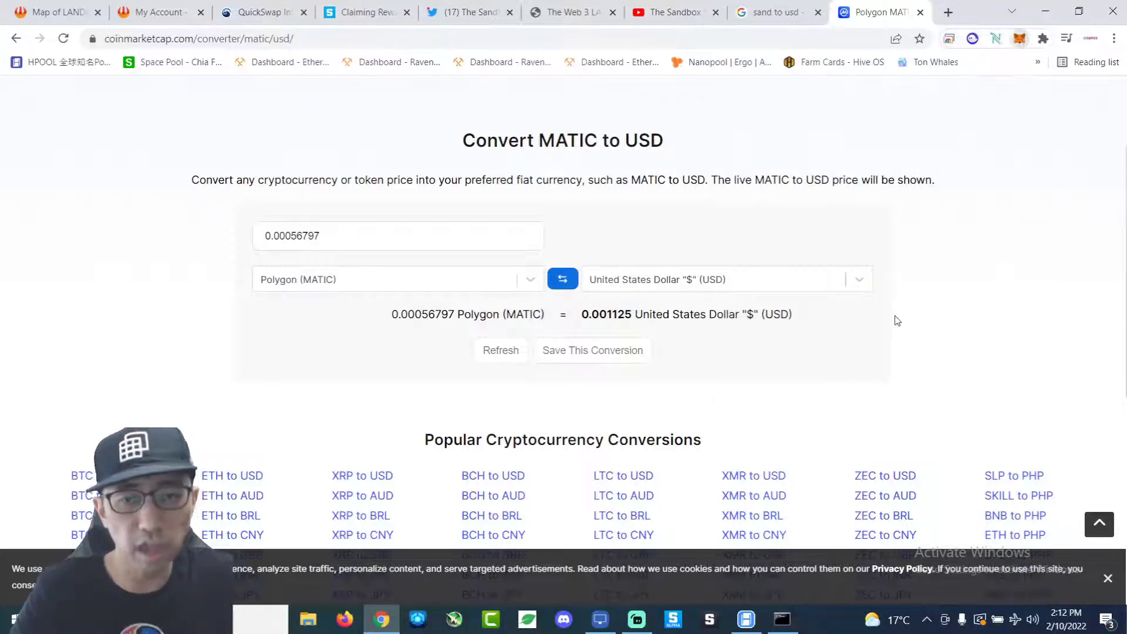
pyautogui.click(1020, 38)
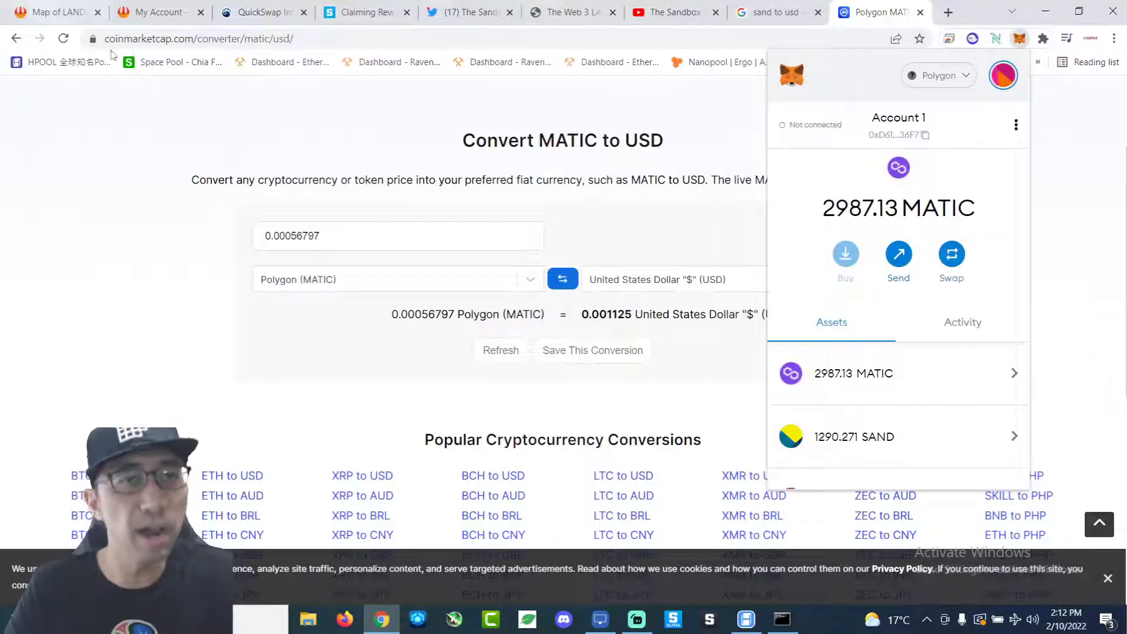
# Close the mSAND-MATIC deposit dialog, then reload the LAND map to show 1290.2713 mSAND.
pyautogui.click(142, 16)
pyautogui.click(473, 282)
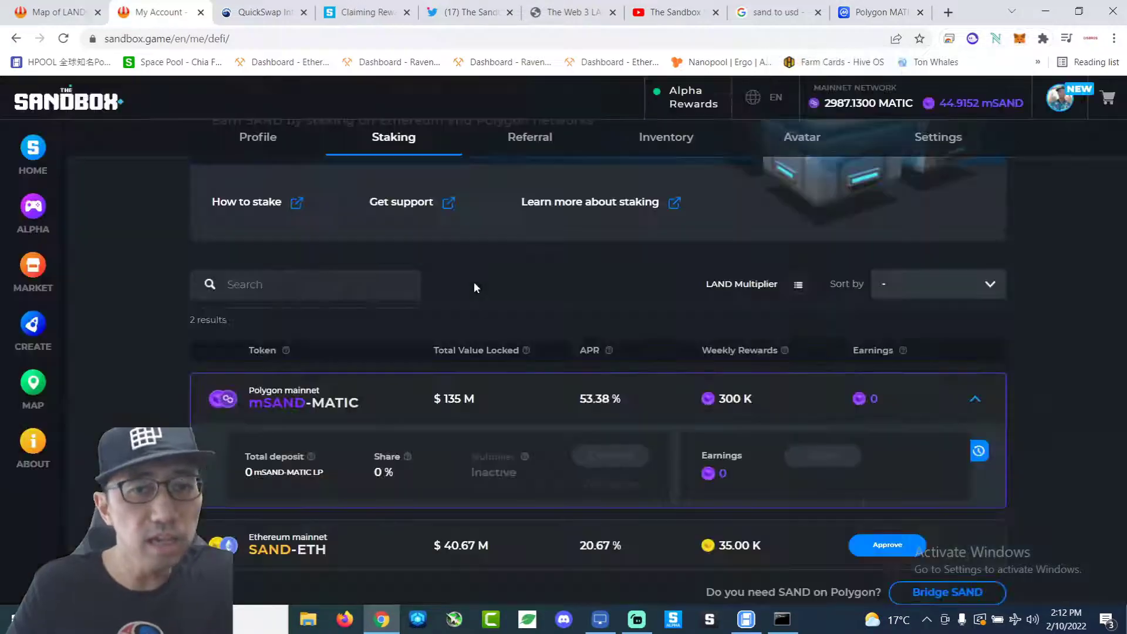
pyautogui.click(1058, 110)
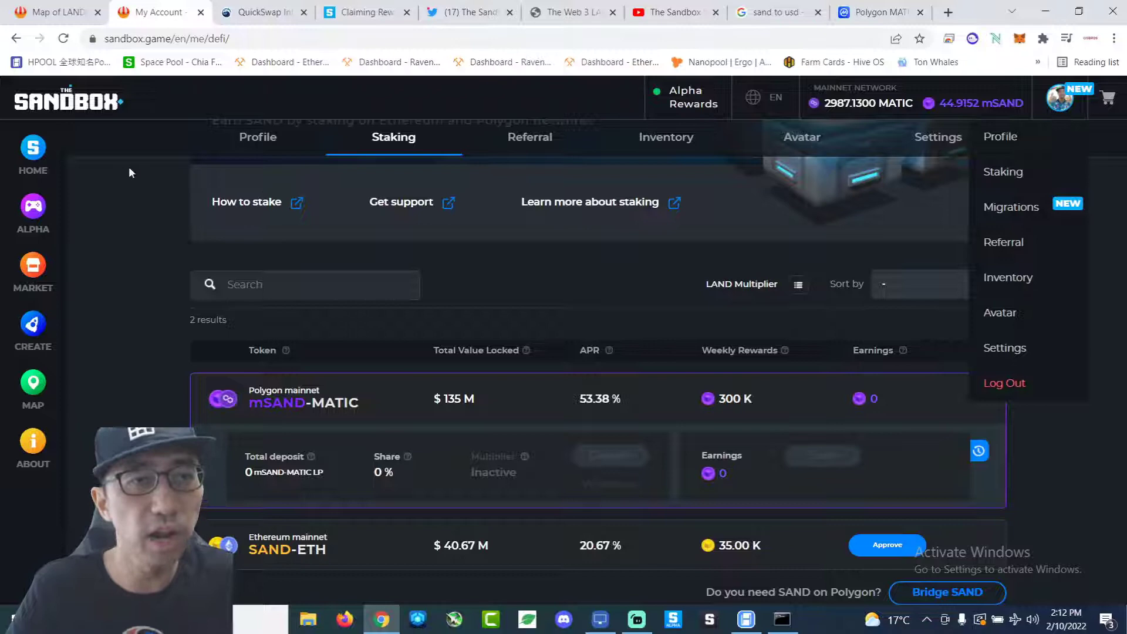
pyautogui.click(53, 12)
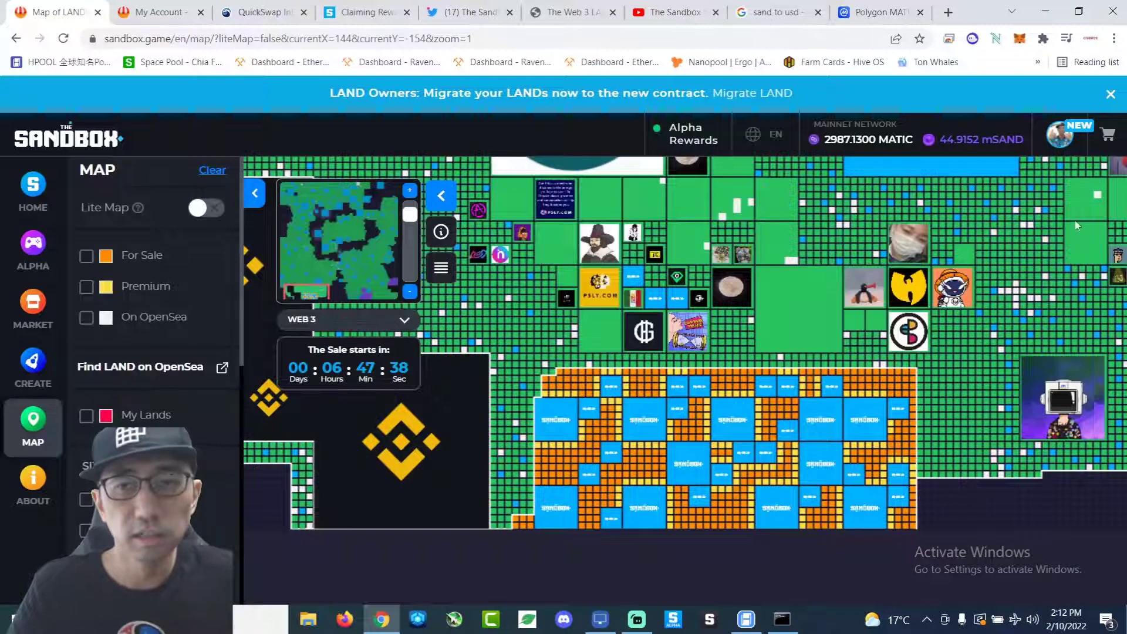
pyautogui.scroll(-1, 940, 282)
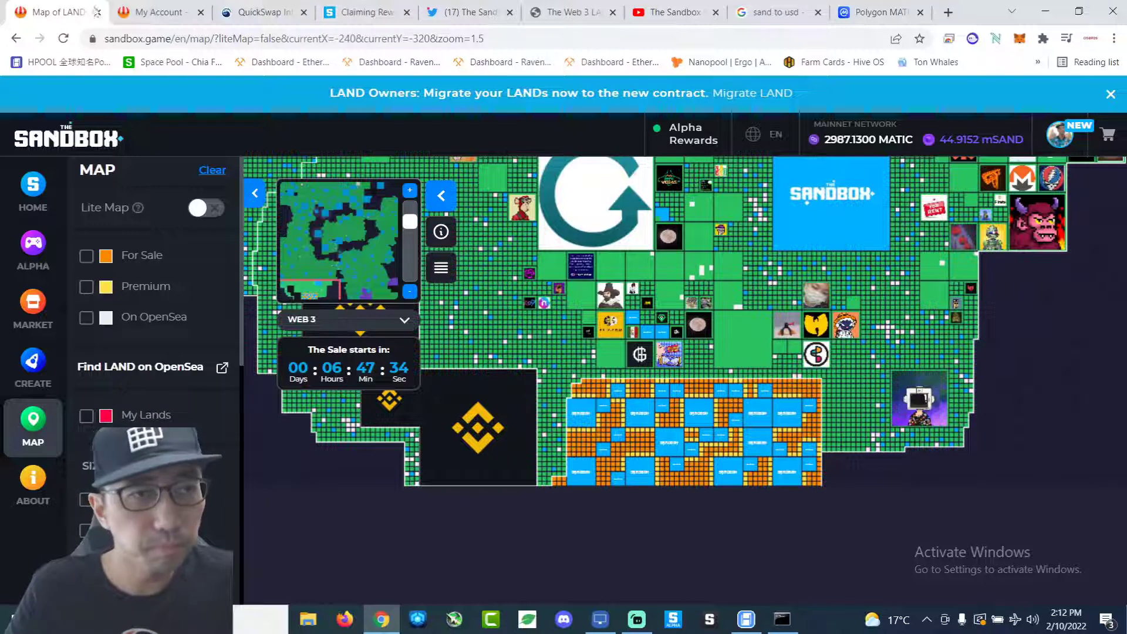
pyautogui.click(63, 38)
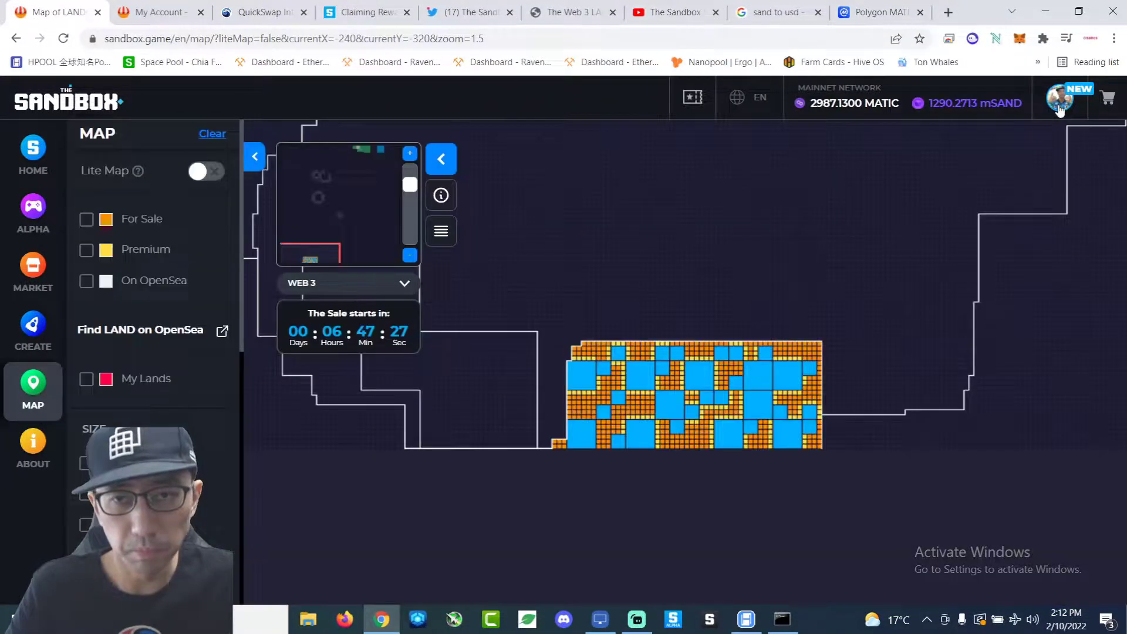
pyautogui.click(1068, 110)
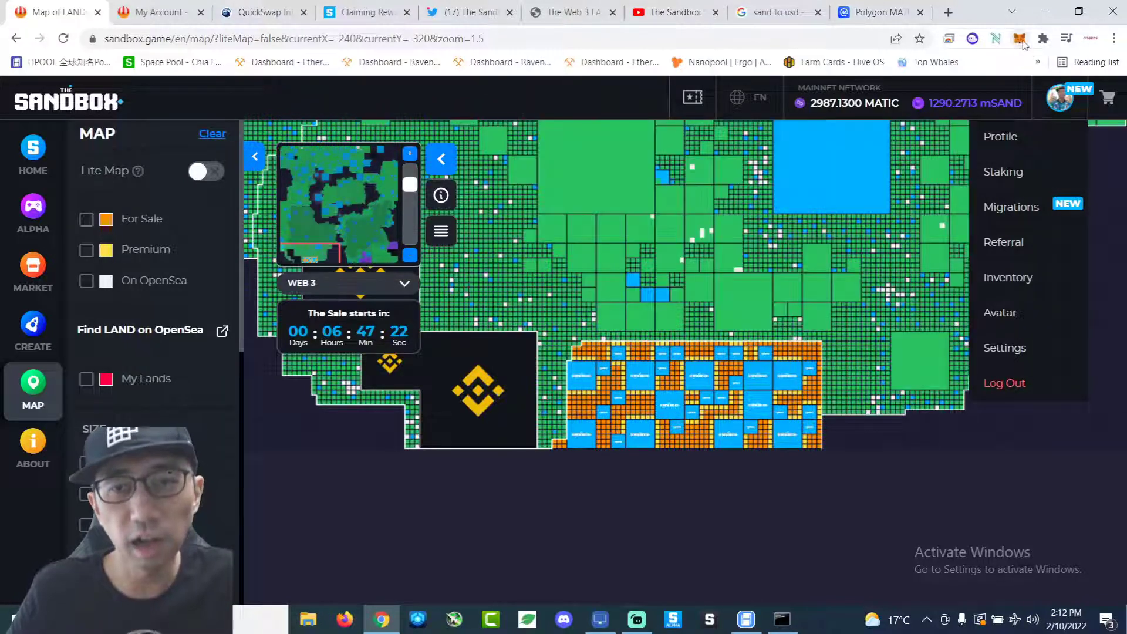
# Switch MetaMask from Polygon to Ethereum Mainnet, holding 0.8559 ETH and 0 SAND.
pyautogui.click(1020, 39)
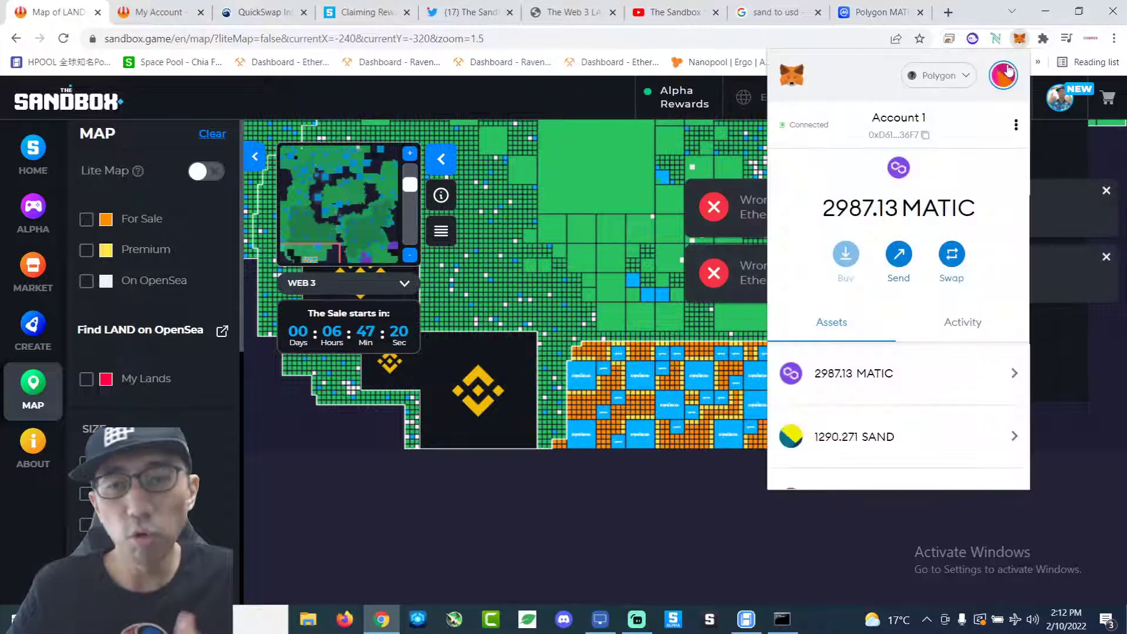
pyautogui.click(954, 77)
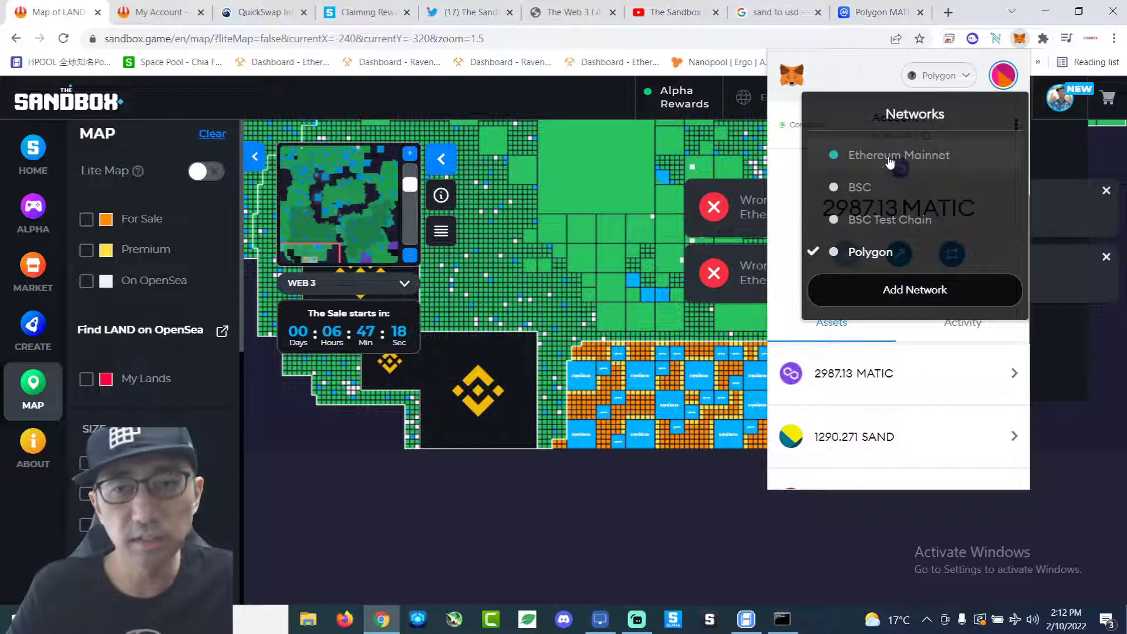
pyautogui.click(889, 159)
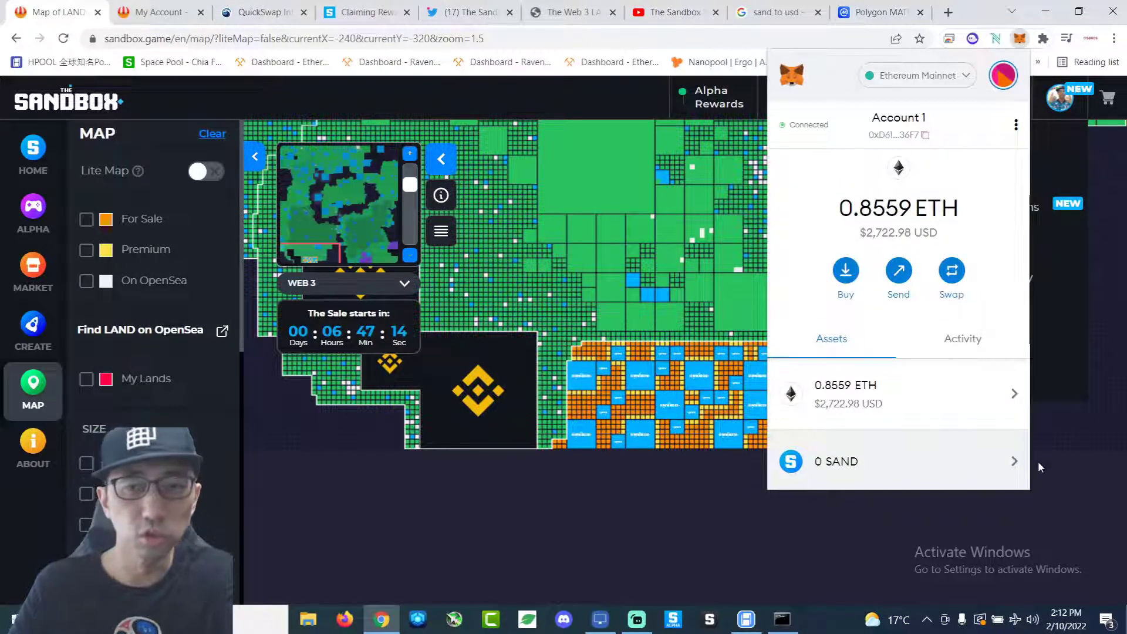
pyautogui.click(1105, 444)
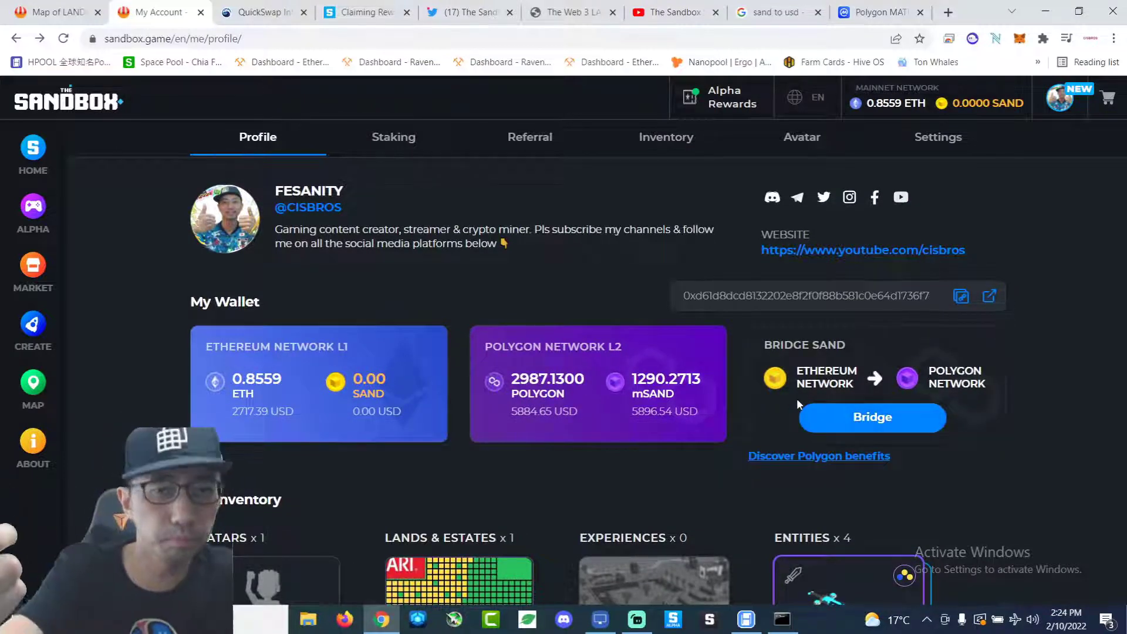
# On the Polygon Bridge, fill MAX, trim it to exactly 1290 SAND, and submit the Ethereum withdrawal.
pyautogui.click(868, 419)
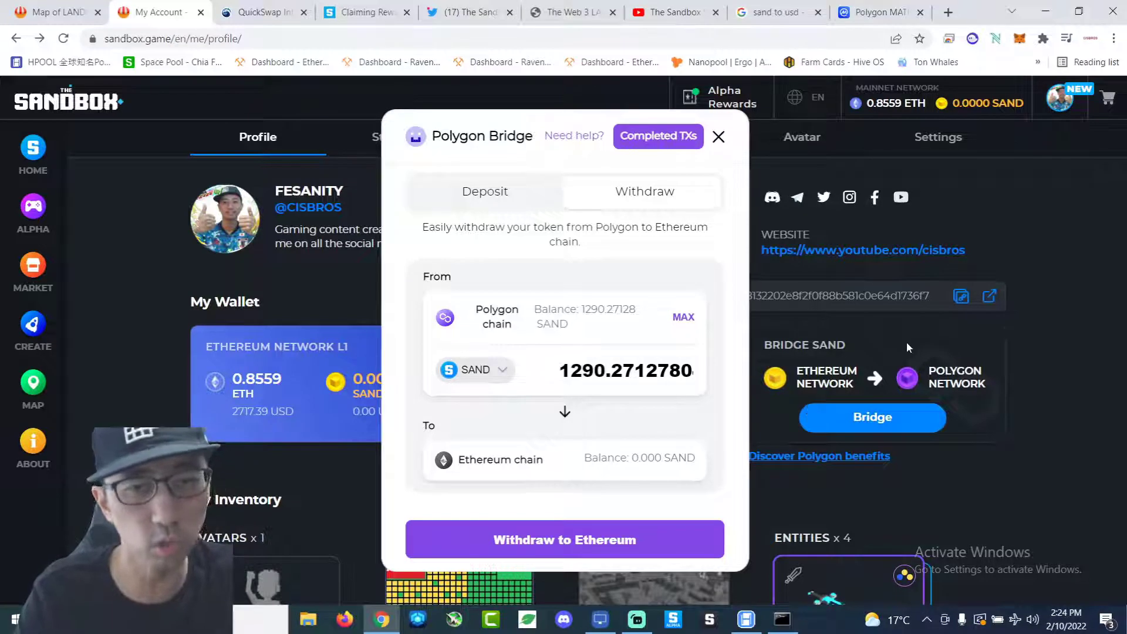
pyautogui.click(462, 193)
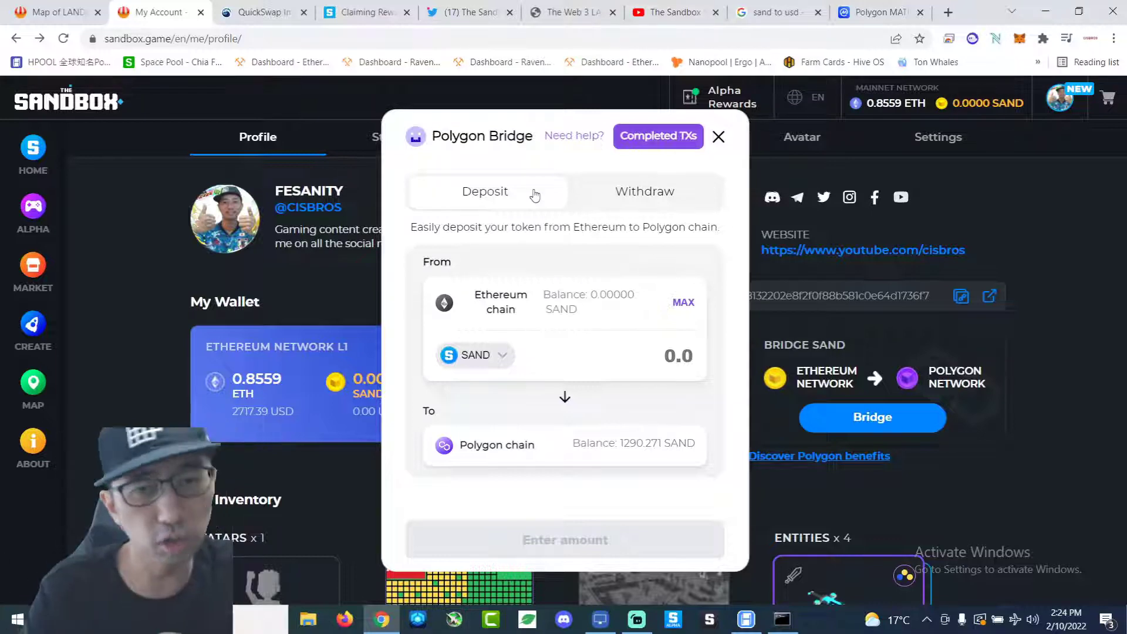
pyautogui.click(640, 208)
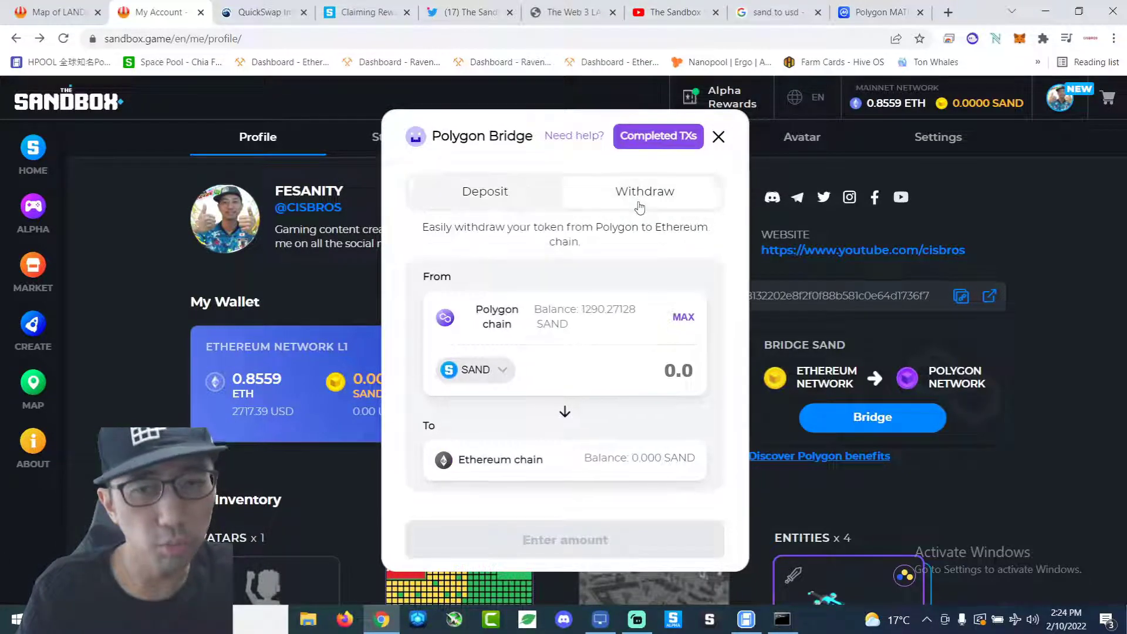
pyautogui.click(681, 318)
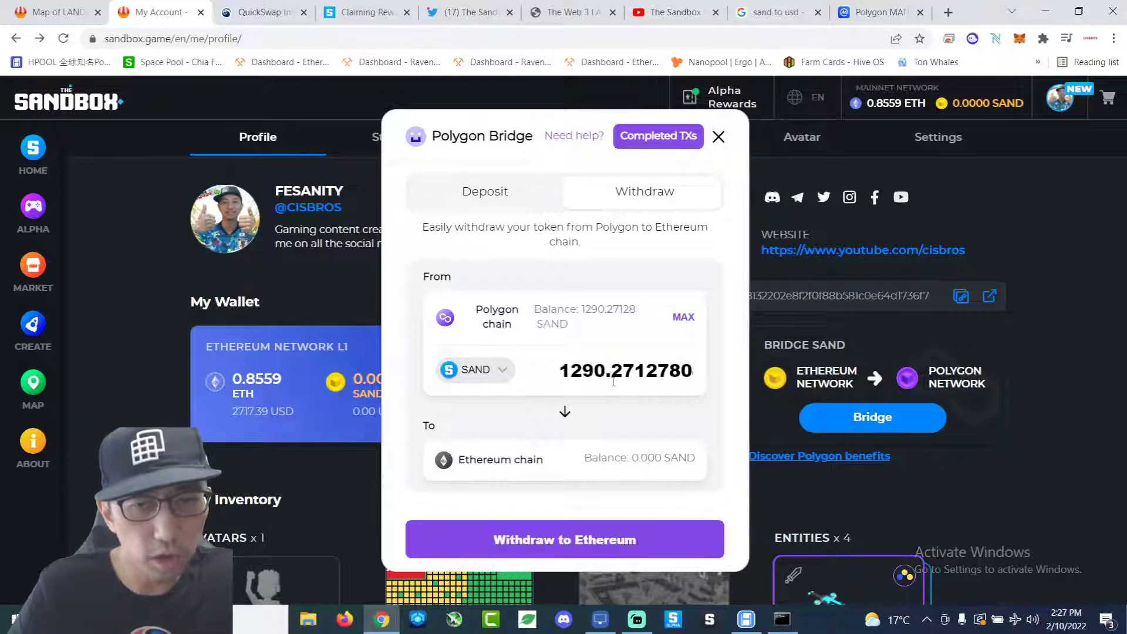
pyautogui.moveTo(617, 375); pyautogui.dragTo(930, 388)
pyautogui.press('BackSpace')
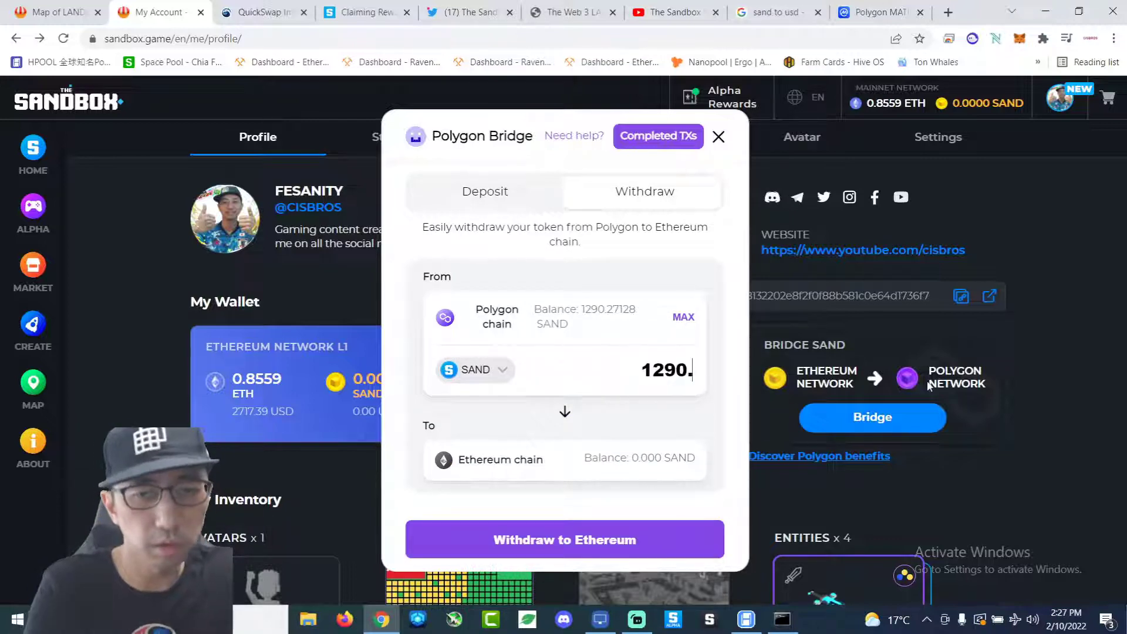
pyautogui.press('BackSpace')
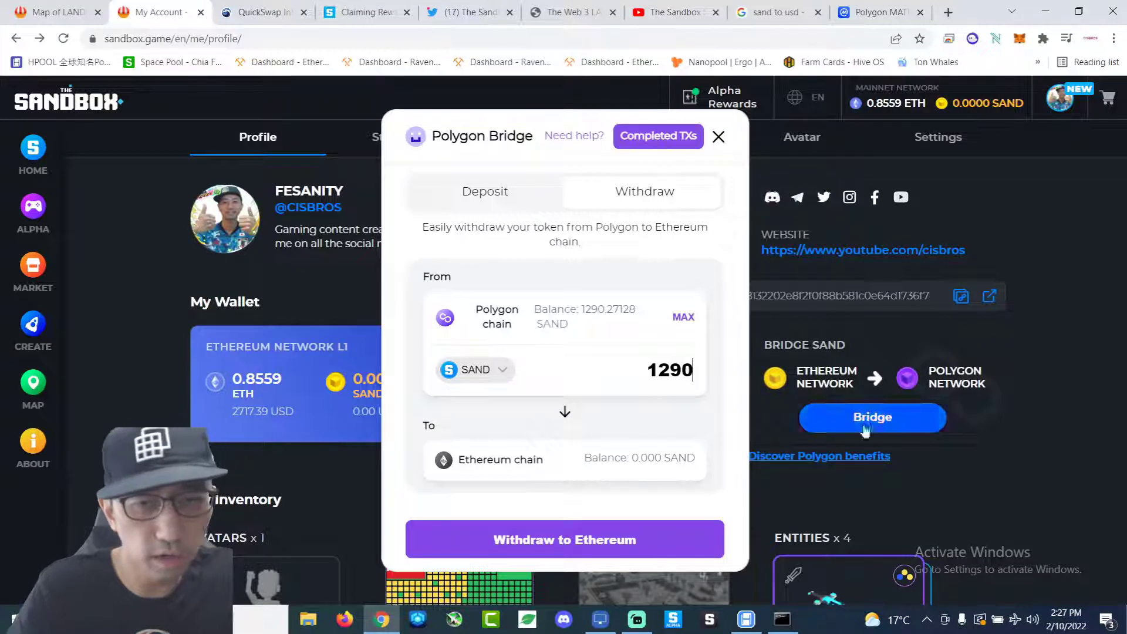
pyautogui.click(612, 538)
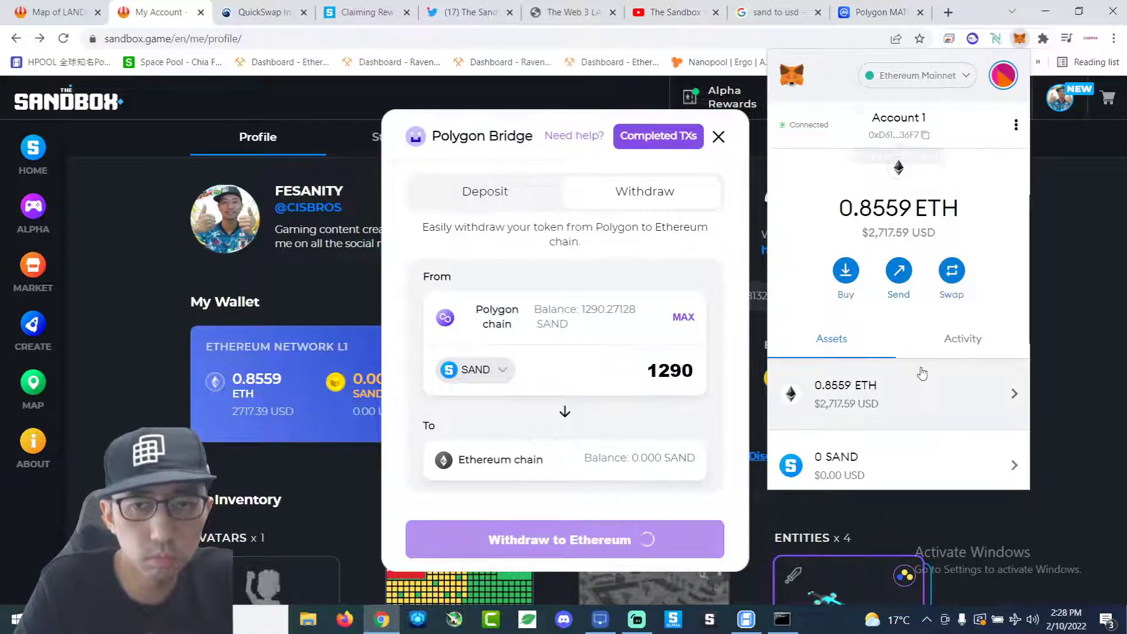
# Switch the MetaMask wallet to the Polygon network.
pyautogui.click(941, 346)
pyautogui.click(813, 338)
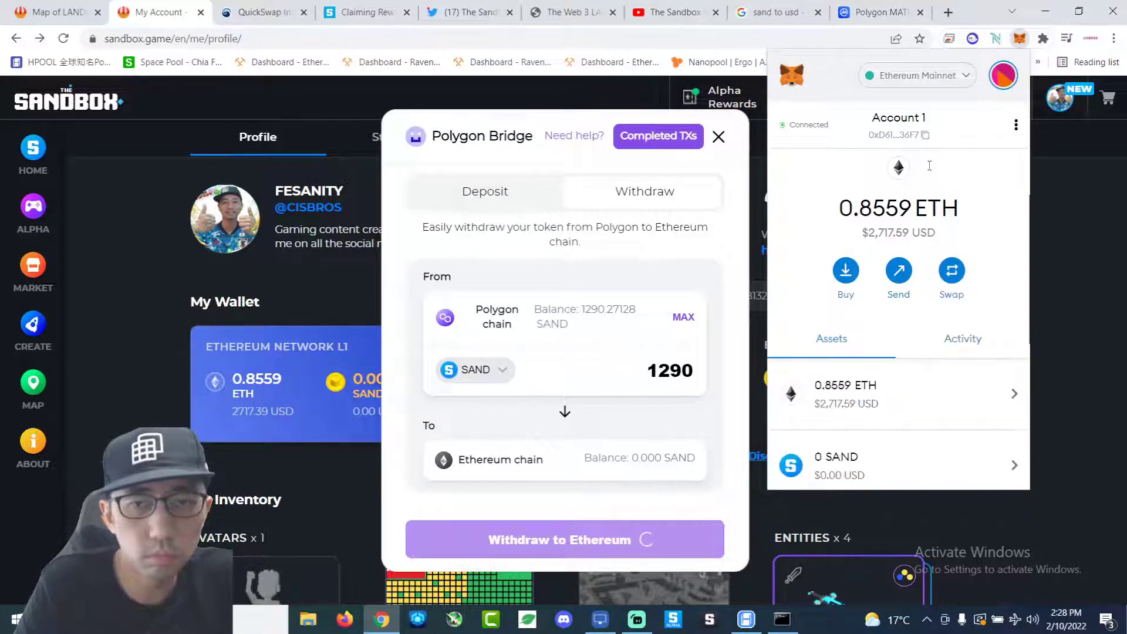
pyautogui.click(927, 82)
pyautogui.click(870, 252)
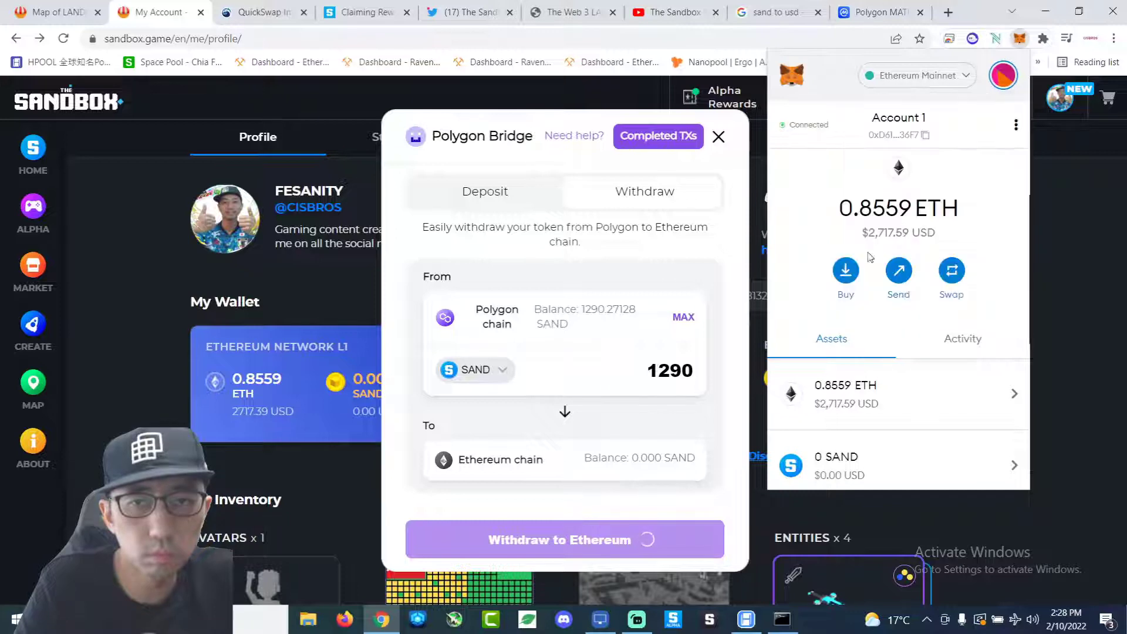
pyautogui.scroll(-3, 900, 329)
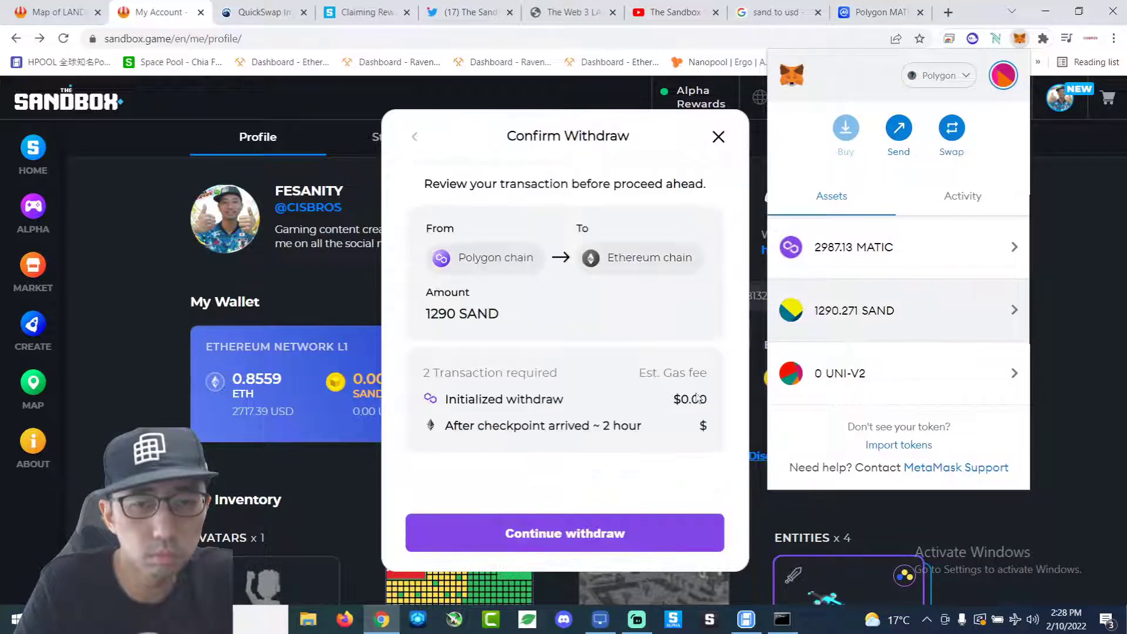
pyautogui.click(589, 539)
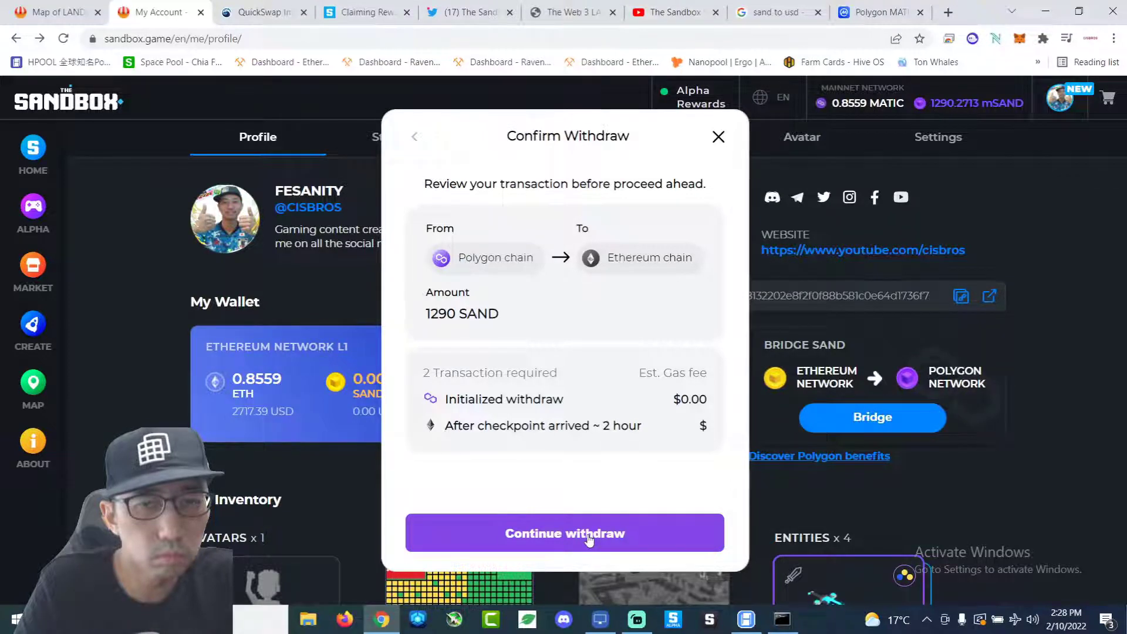
# Continue the 1290 SAND withdrawal, confirm it in MetaMask, and review the wallet's activity.
pyautogui.click(589, 539)
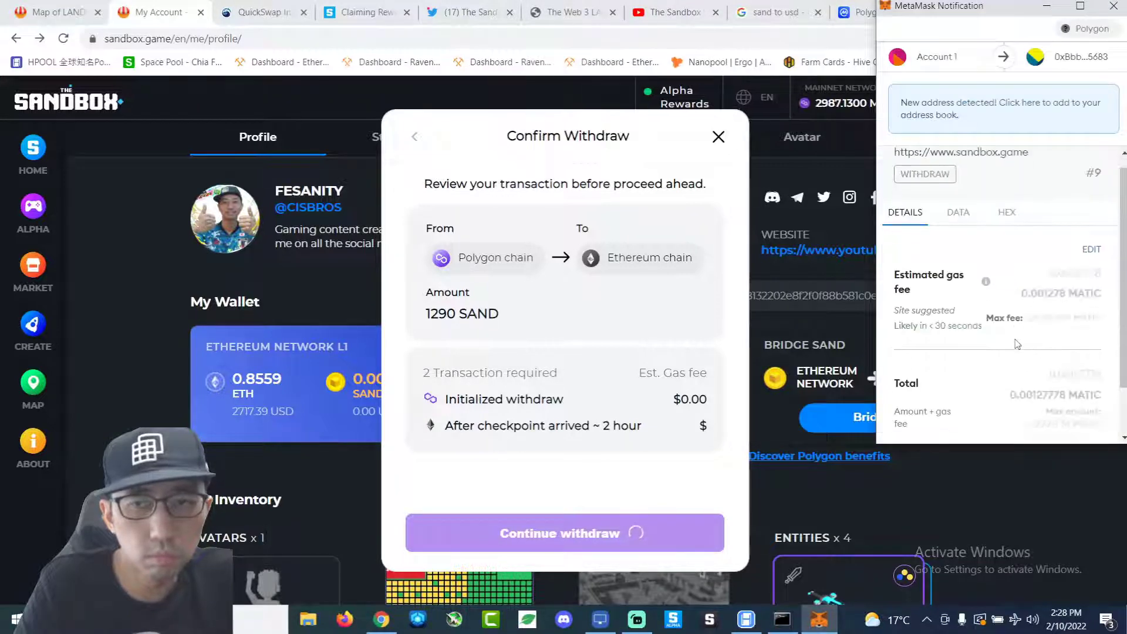
pyautogui.scroll(-2, 1018, 344)
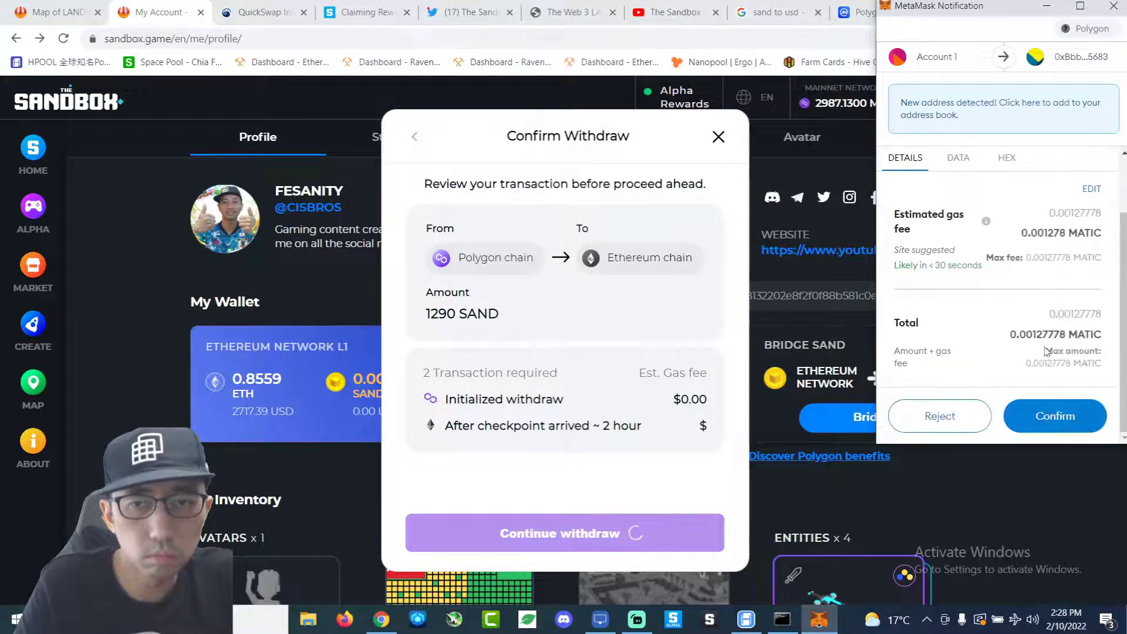
pyautogui.click(1068, 418)
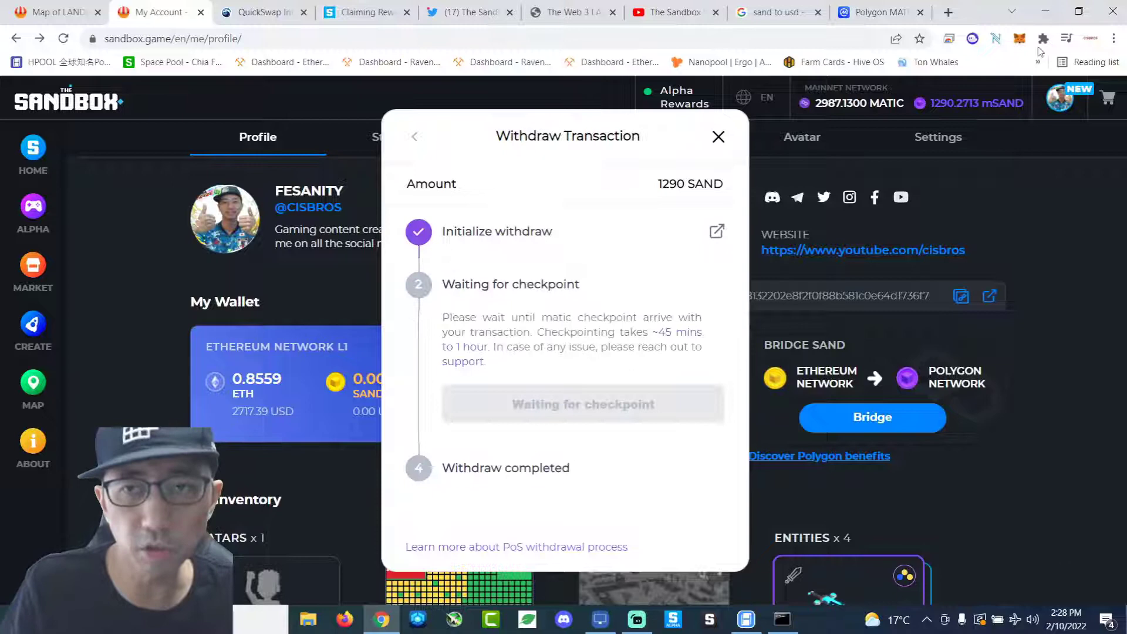
pyautogui.click(1020, 40)
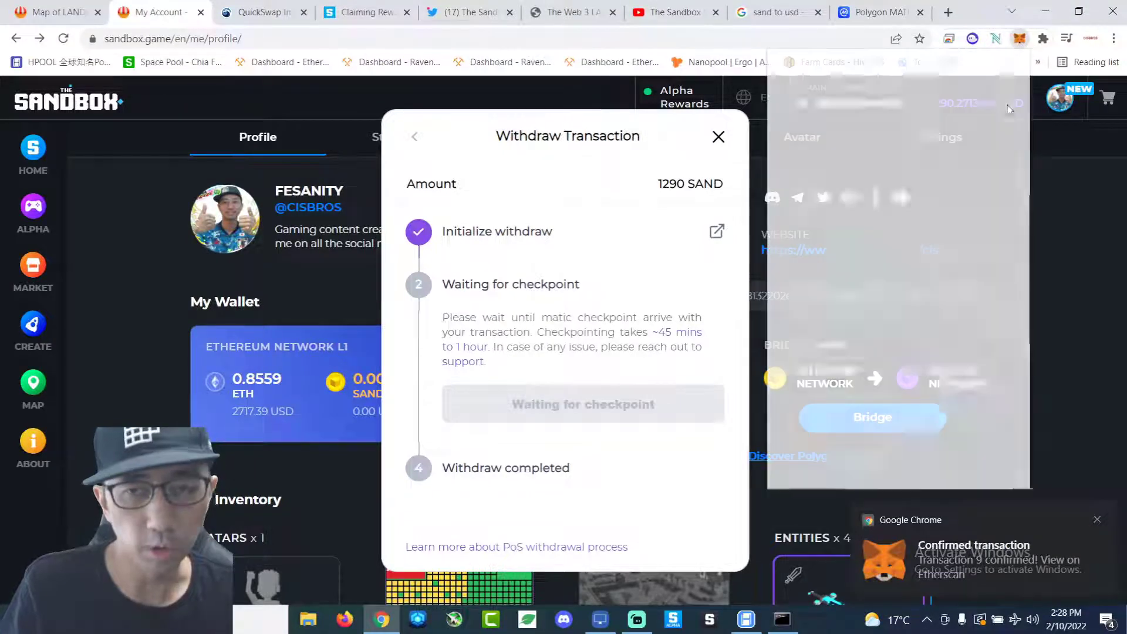
pyautogui.scroll(-7, 910, 390)
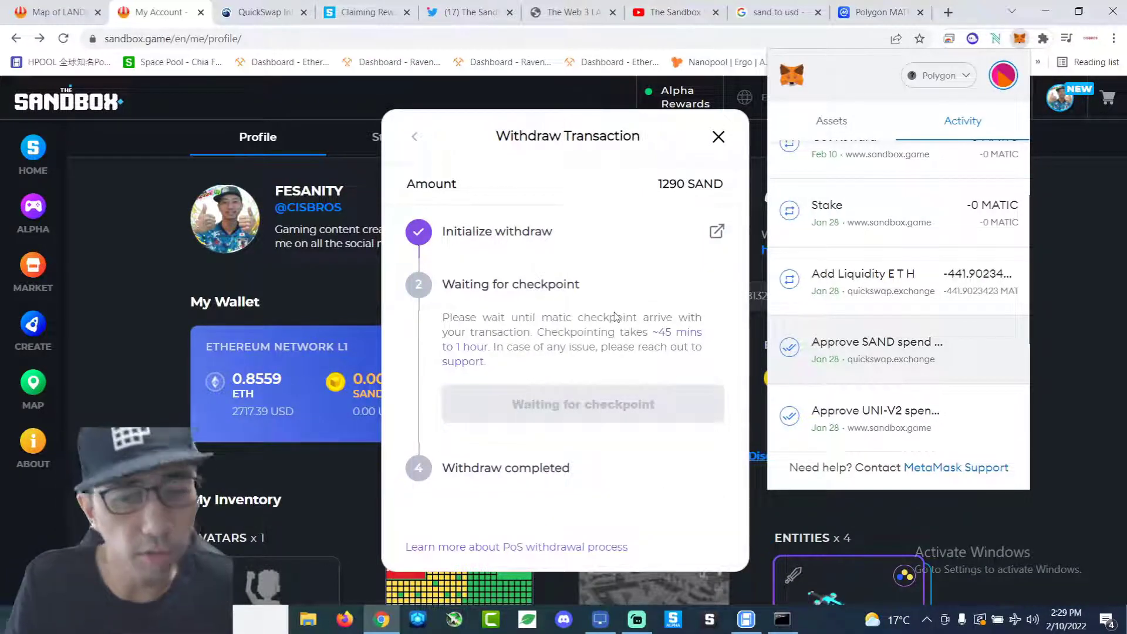
pyautogui.click(635, 622)
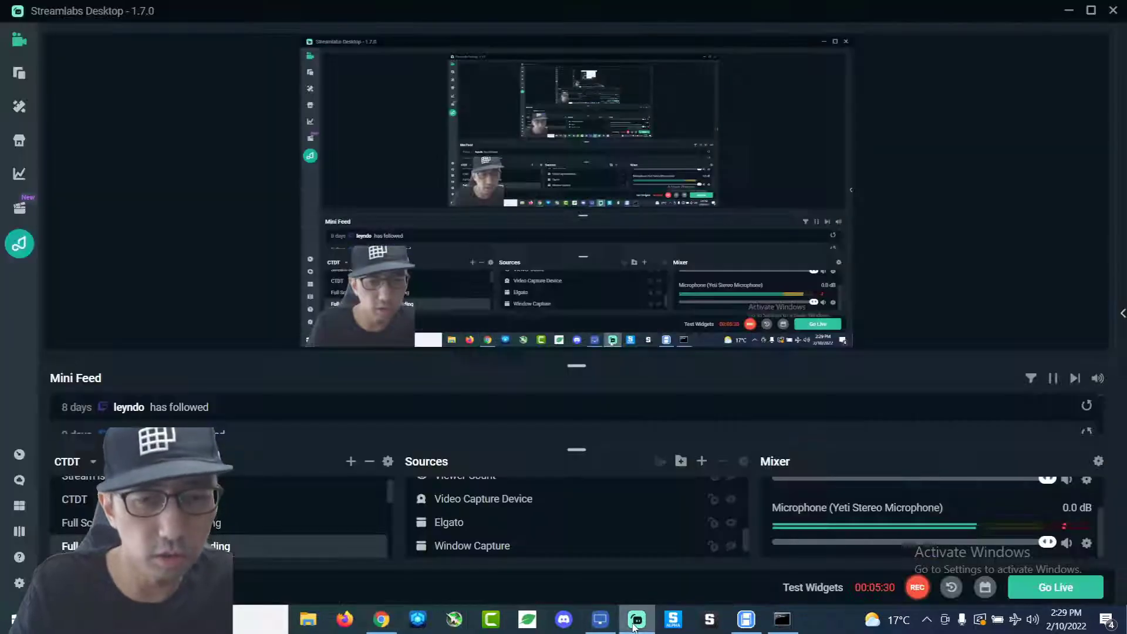
pyautogui.click(635, 623)
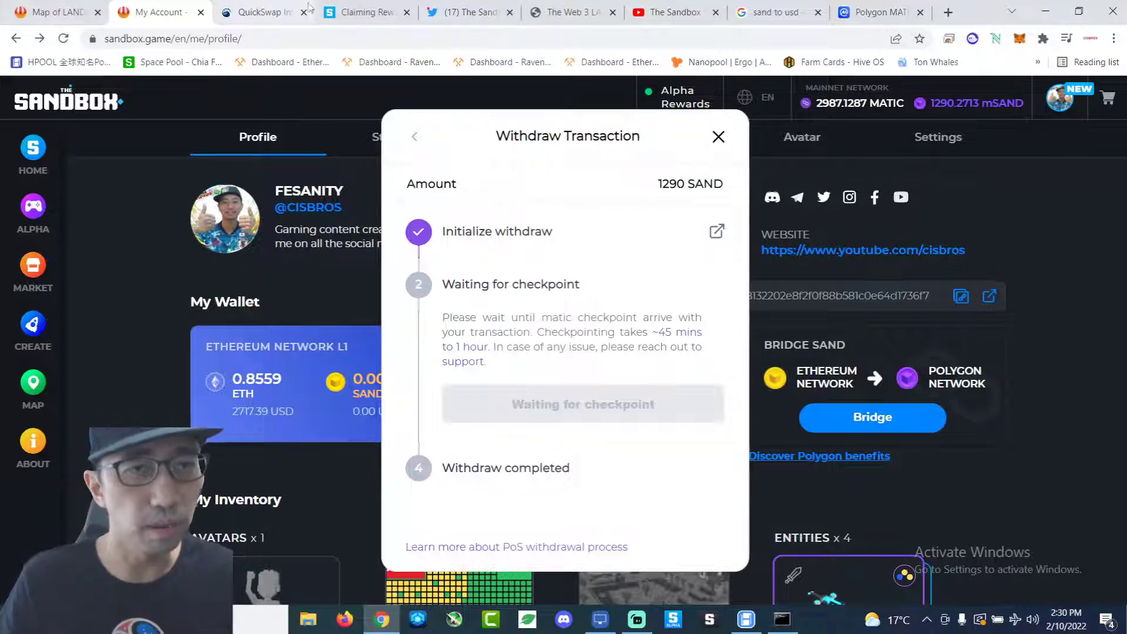
# Switch through the browser tabs to 'The Web 3 LAND Sale' Medium article.
pyautogui.click(364, 12)
pyautogui.click(446, 13)
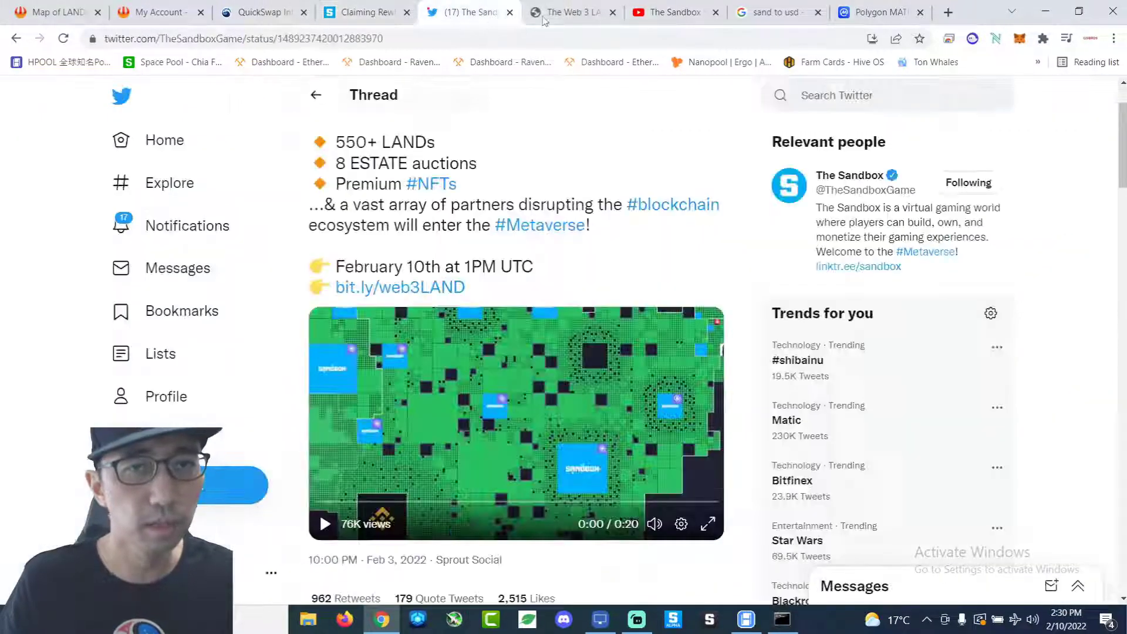
pyautogui.click(563, 12)
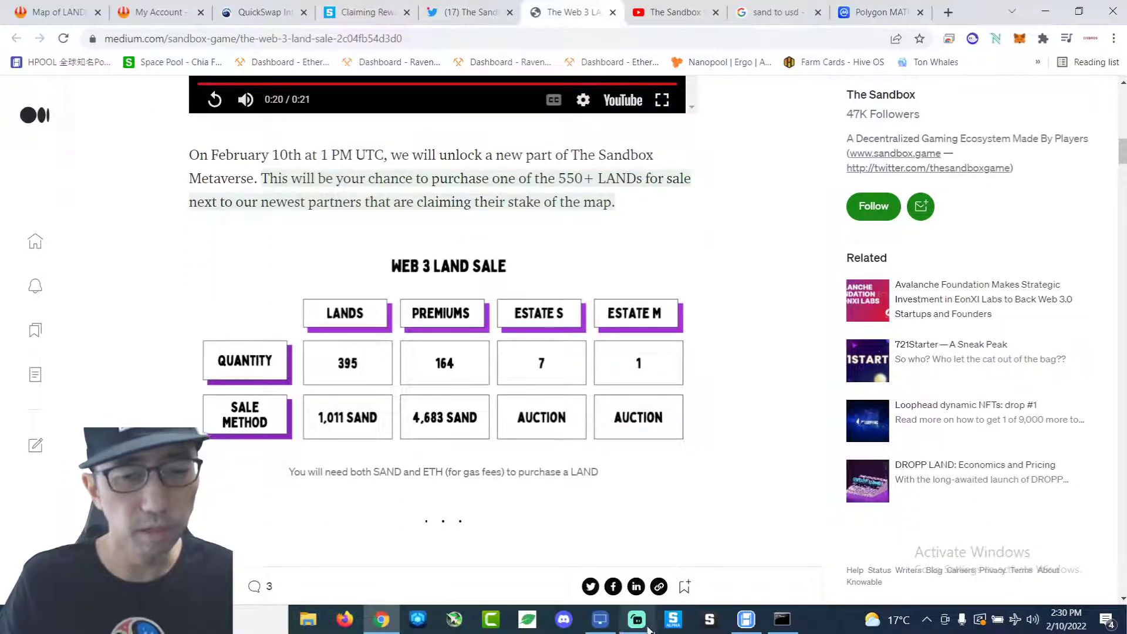
# Briefly check Streamlabs, then return to the article and scroll up to its title.
pyautogui.moveTo(640, 629)
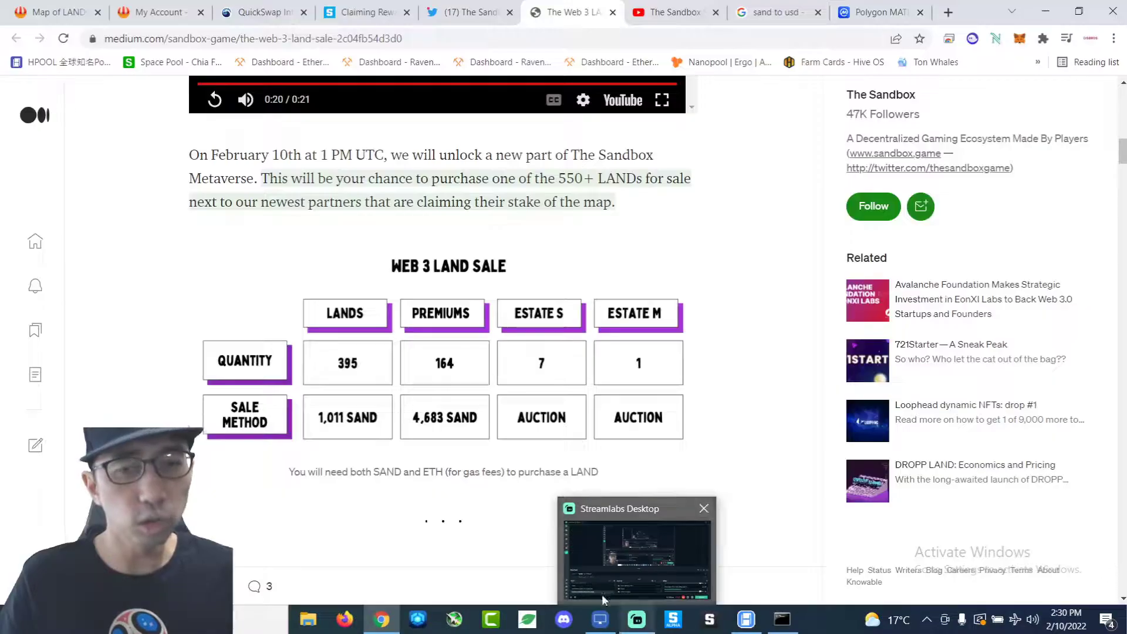
pyautogui.click(602, 594)
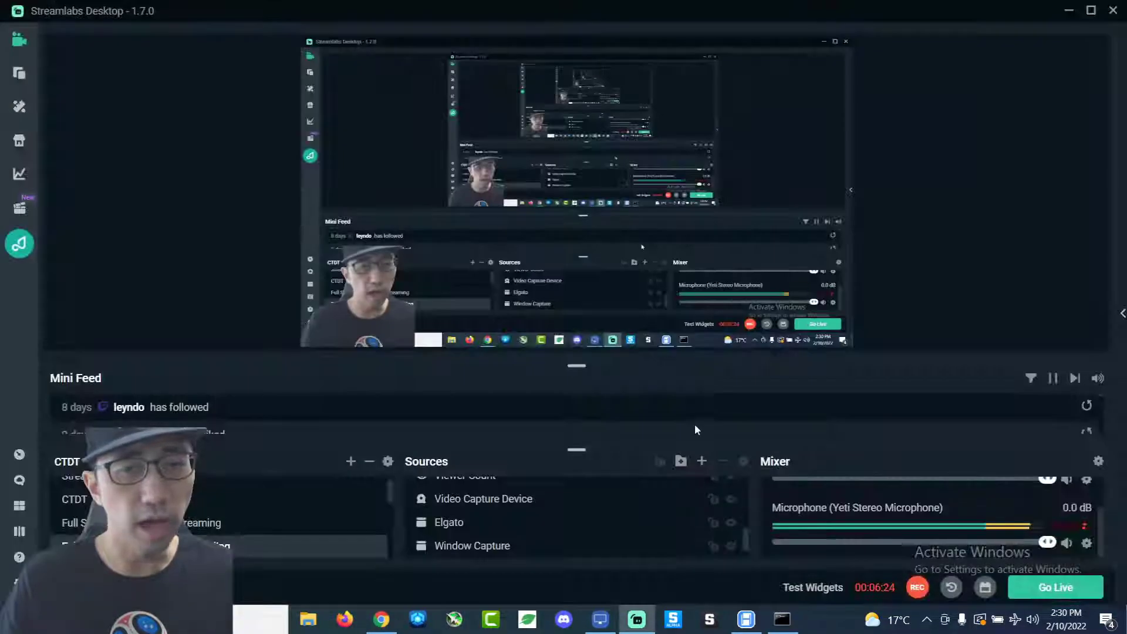
pyautogui.hotkey('alt', 'Tab')
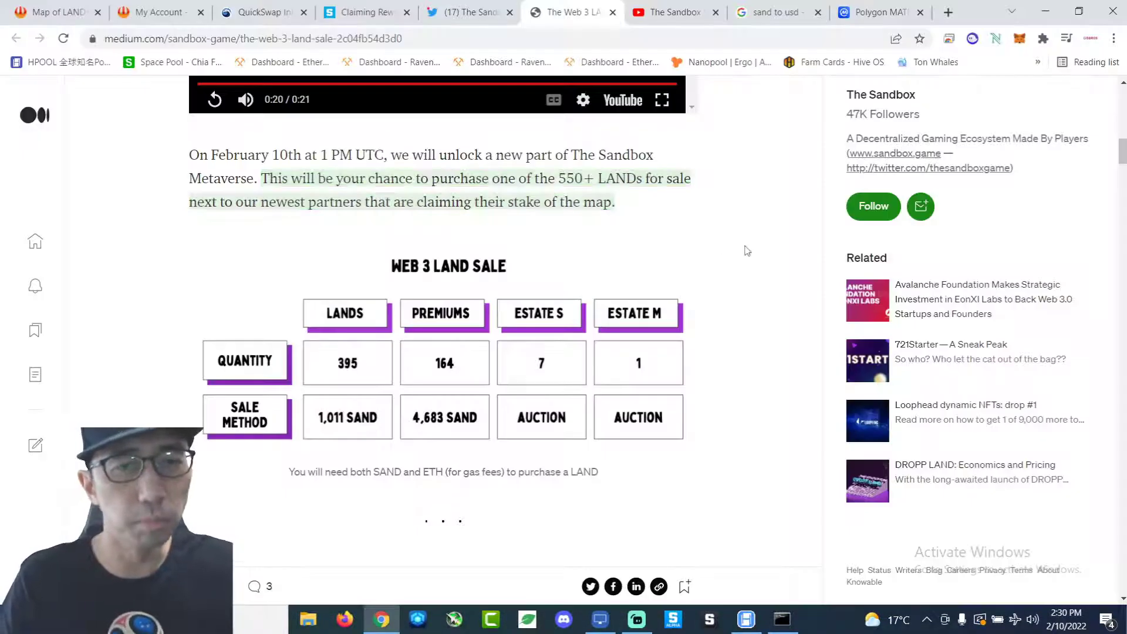
pyautogui.scroll(15, 746, 251)
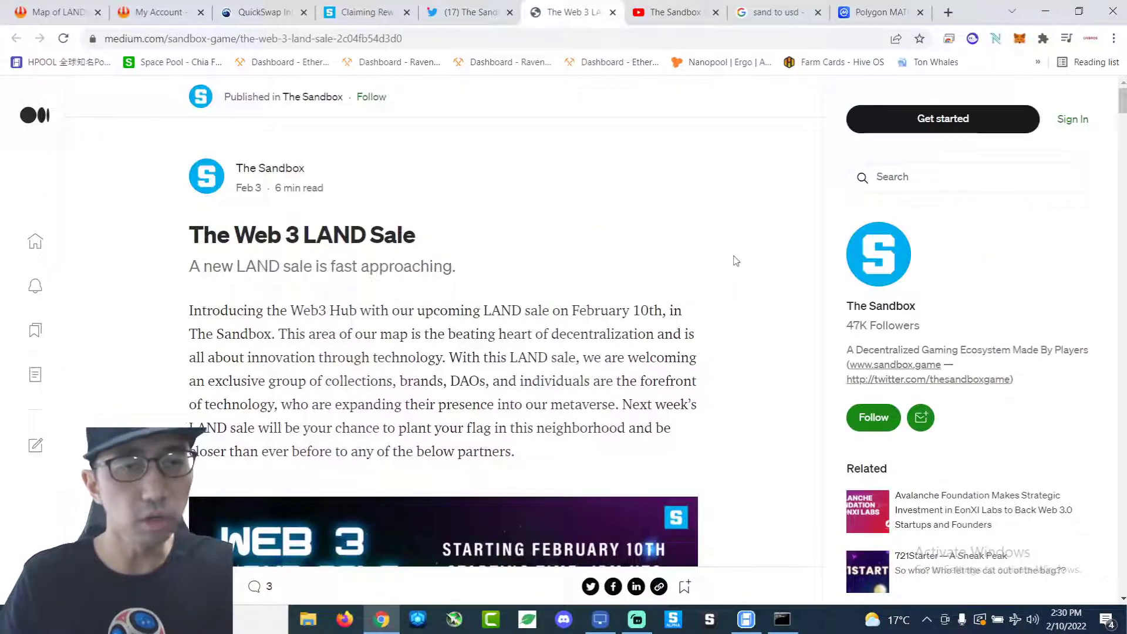
pyautogui.scroll(-8, 734, 260)
pyautogui.scroll(8, 731, 262)
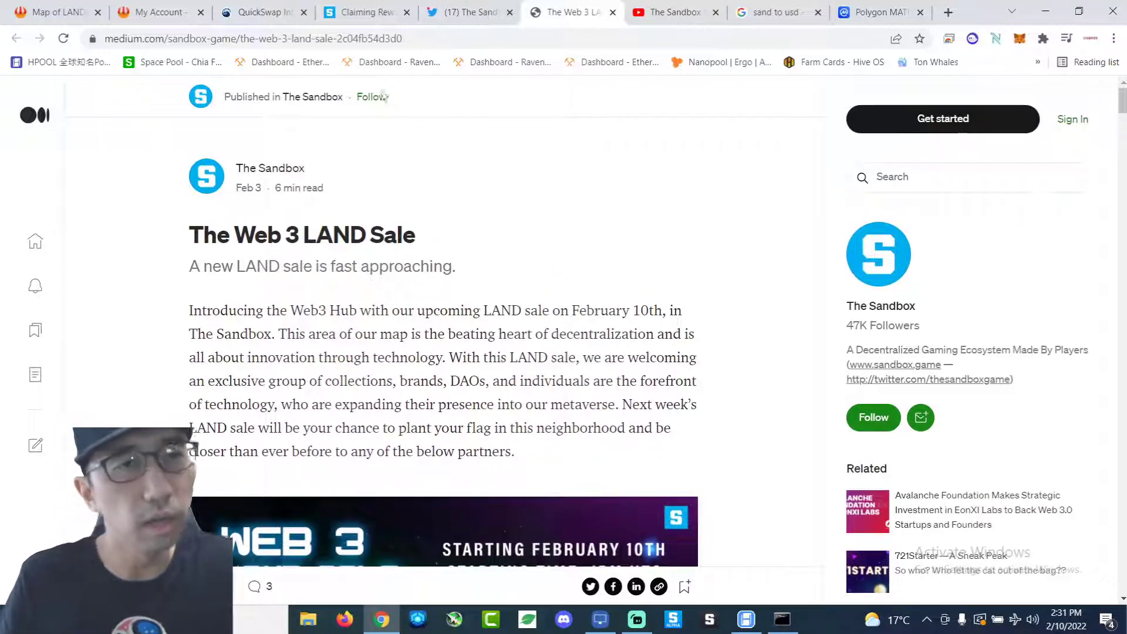
# Return from the Map of LAND tab to the My Account tab showing the pending withdrawal.
pyautogui.click(64, 17)
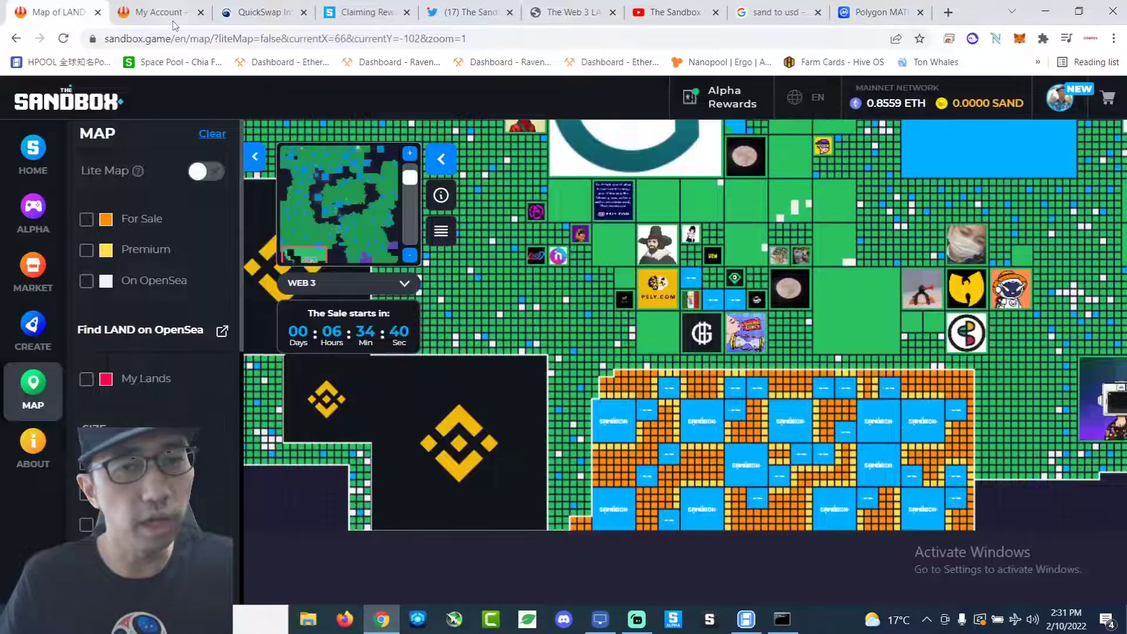
pyautogui.click(174, 19)
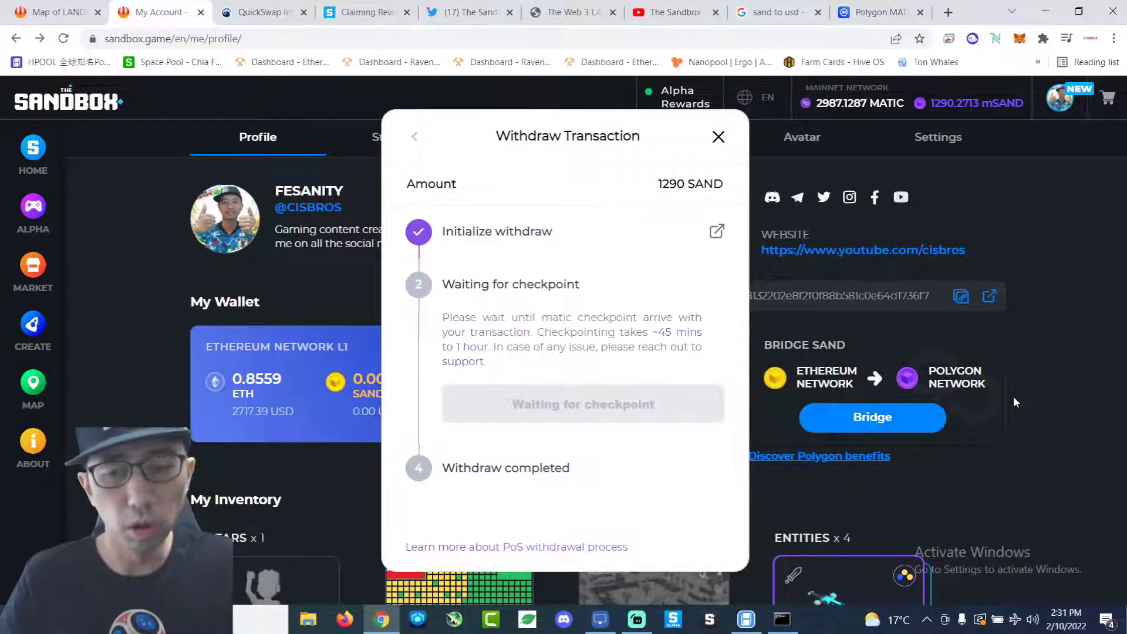